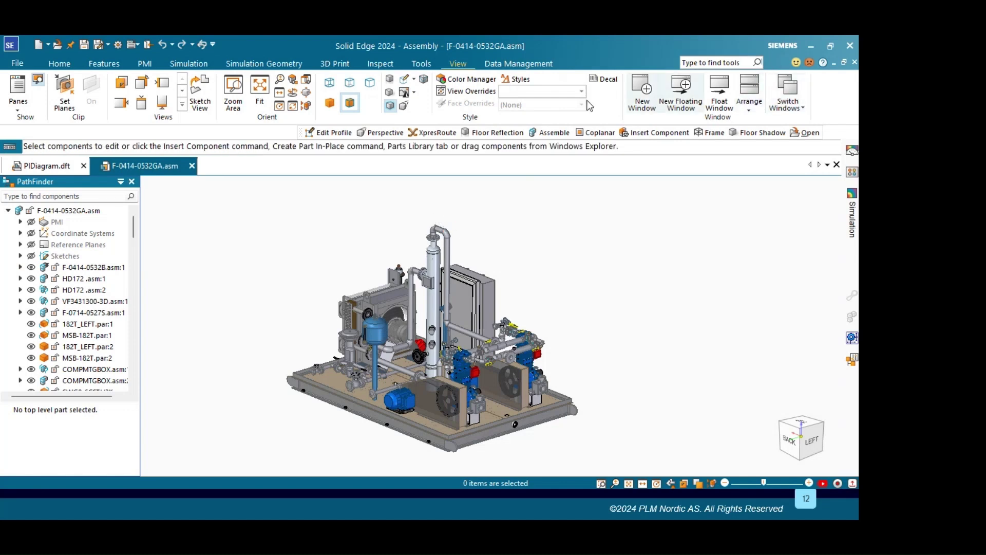
Step: Apply the 2-Piping Routes display configuration to the assembly
left_click(59, 63)
left_click(777, 90)
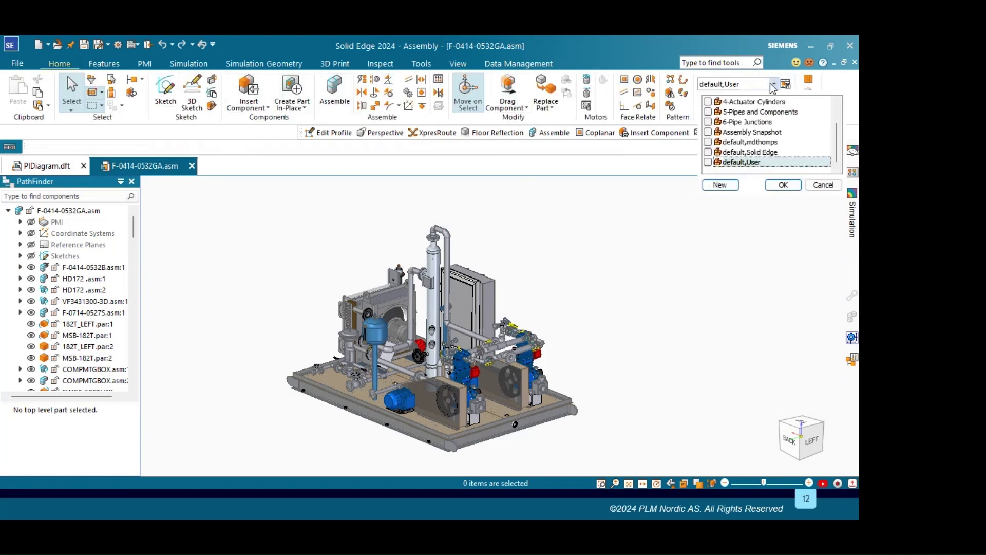
scroll(740, 139, "up", 2)
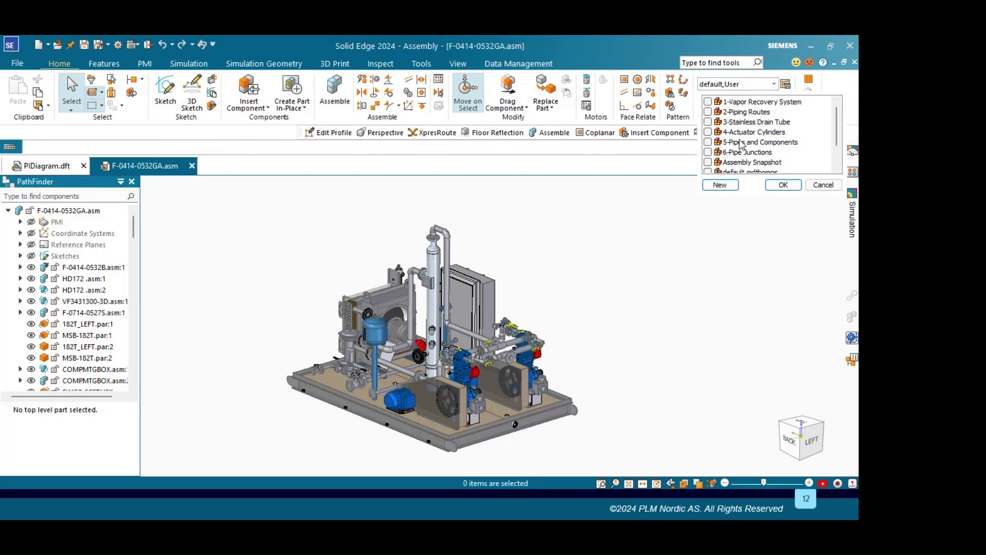
left_click(714, 112)
left_click(783, 185)
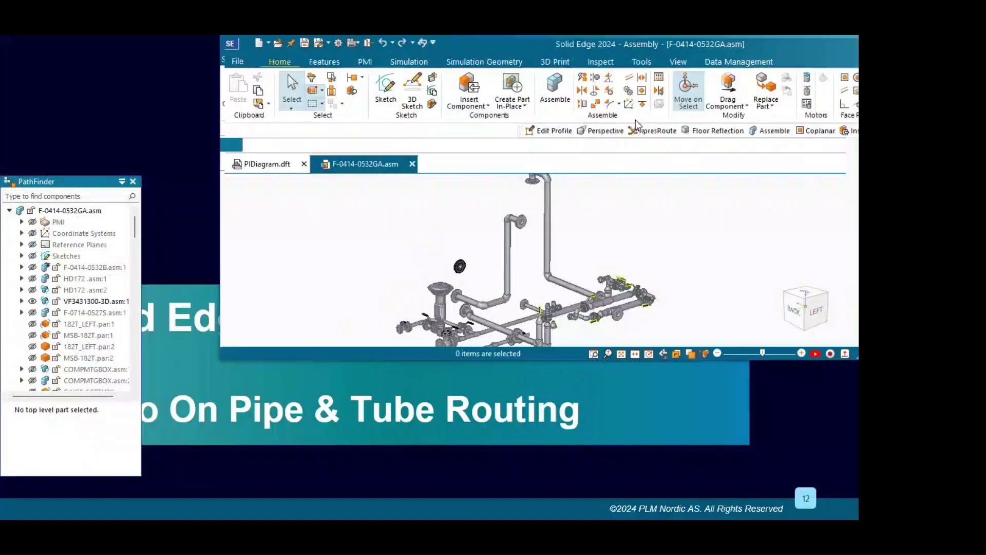
Step: Maximize the assembly window and enter the XpresRoute environment, dismissing the notice about segment commands
left_click(481, 158)
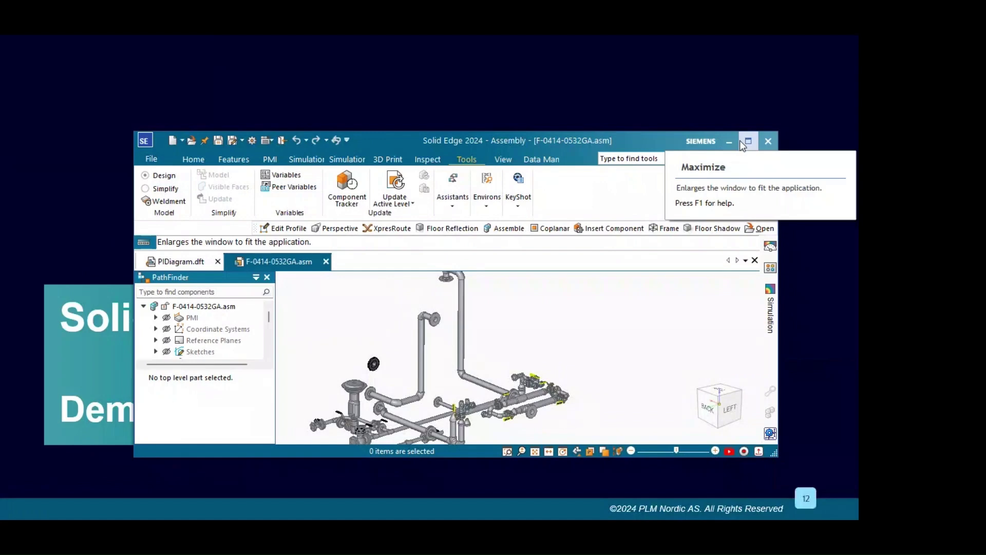
left_click(748, 141)
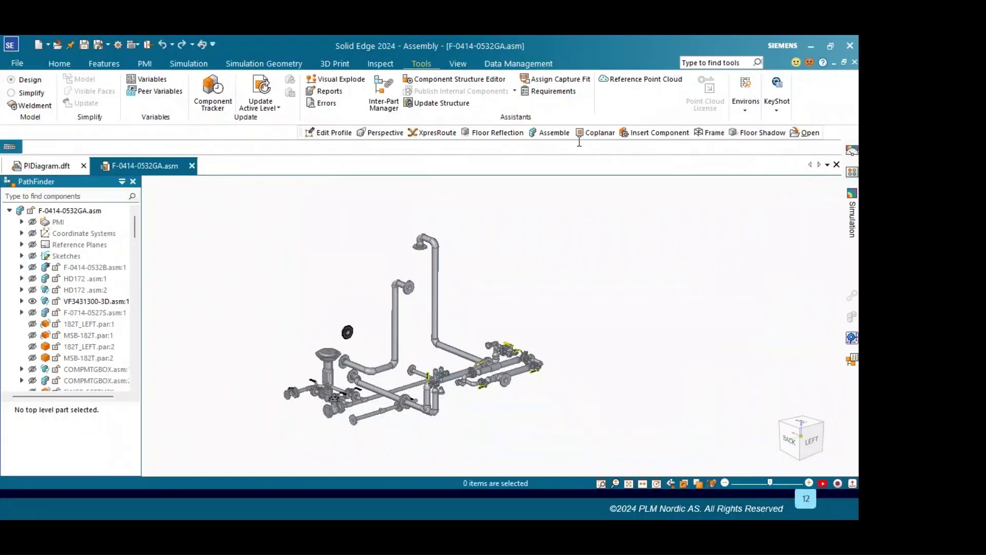
left_click(748, 108)
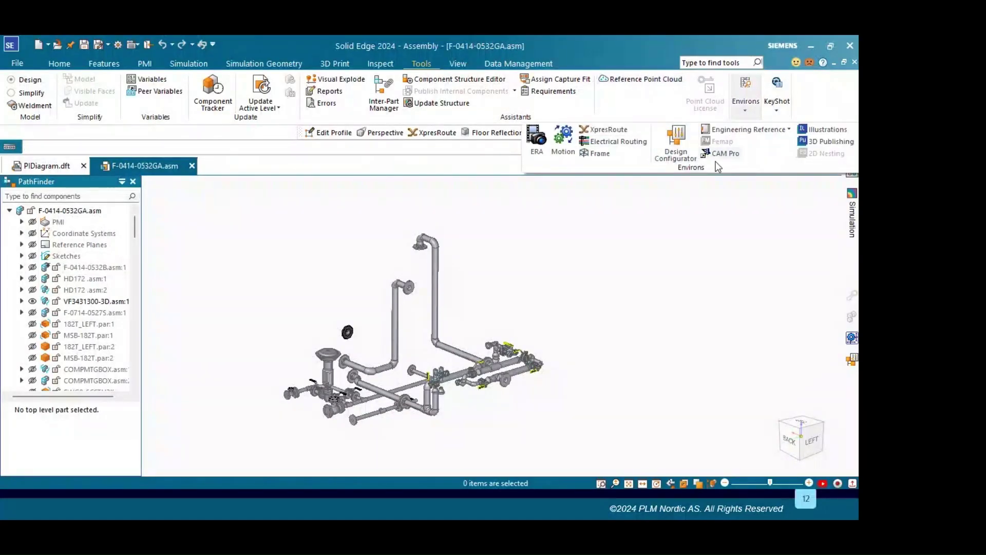
left_click(609, 130)
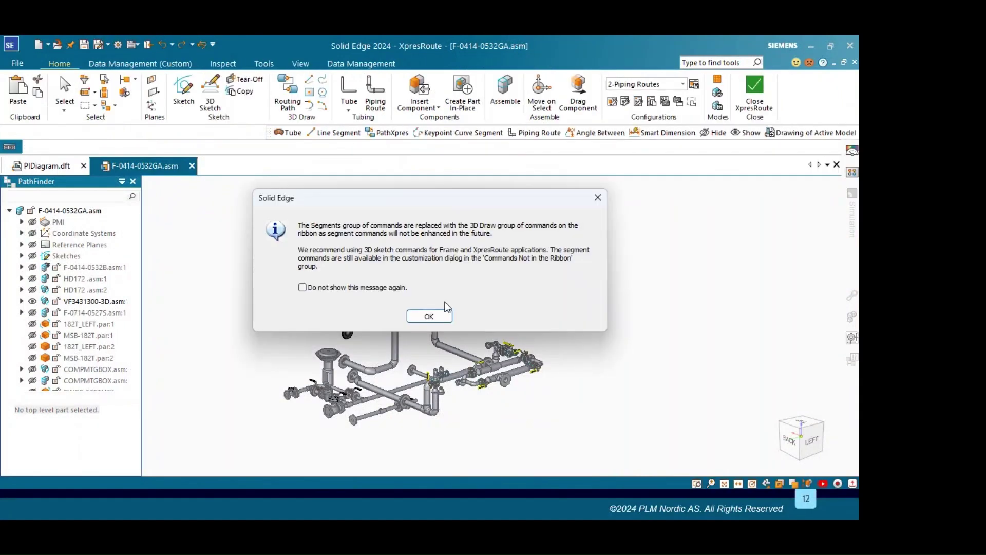
left_click(429, 314)
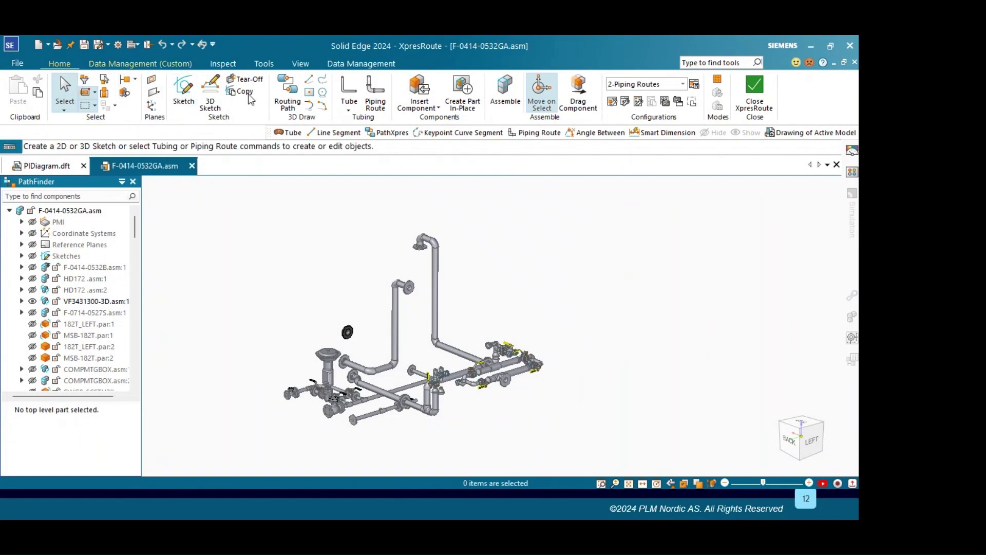
Step: Draw a line segment from the centre of the free black flange along the X axis to about X 1831 mm
left_click(332, 135)
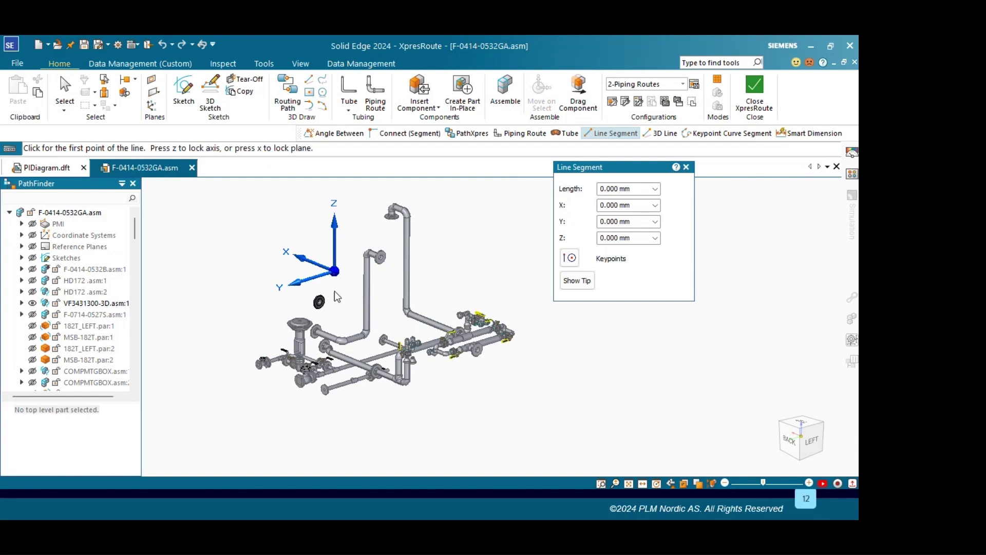
scroll(338, 297, "up", 2)
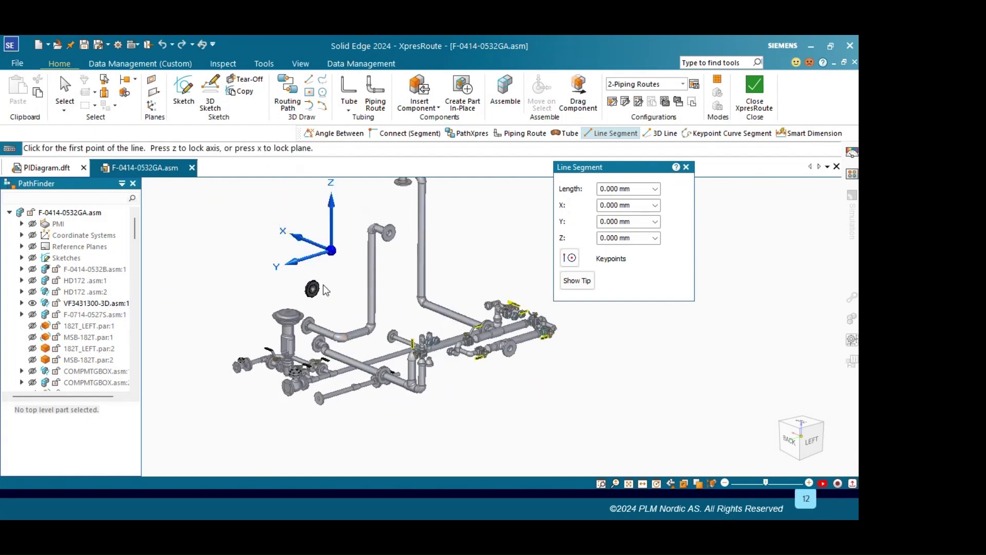
scroll(326, 295, "up", 5)
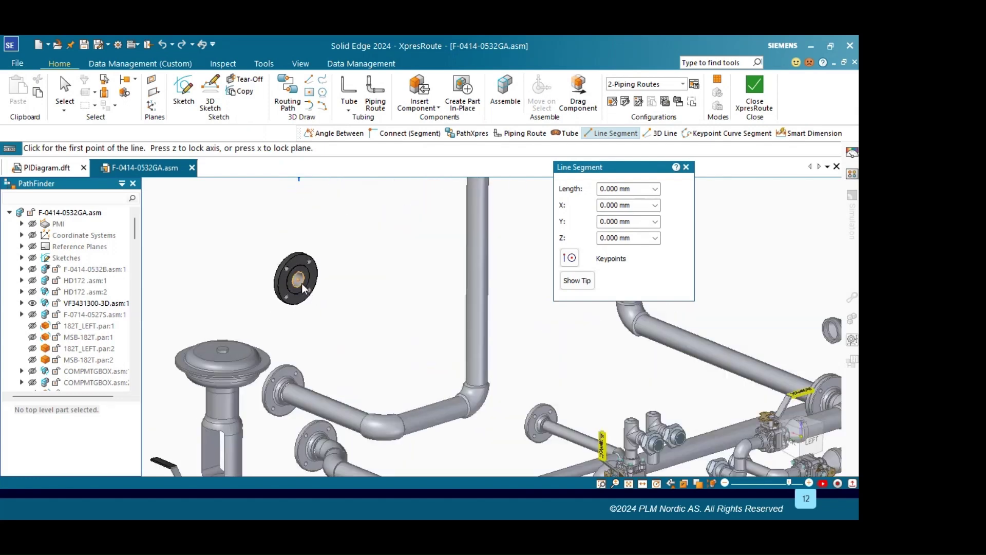
left_click(304, 287)
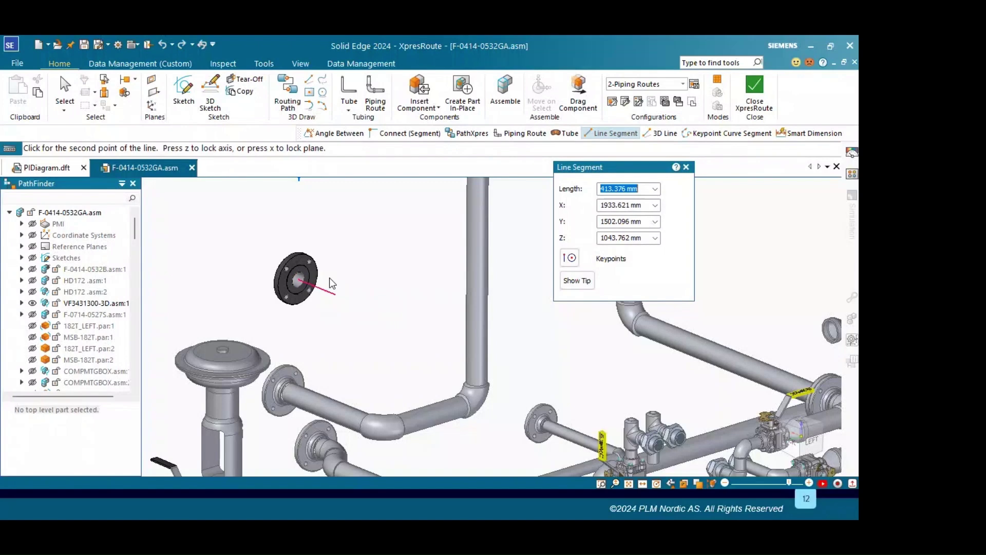
scroll(350, 303, "down", 5)
left_click(323, 236)
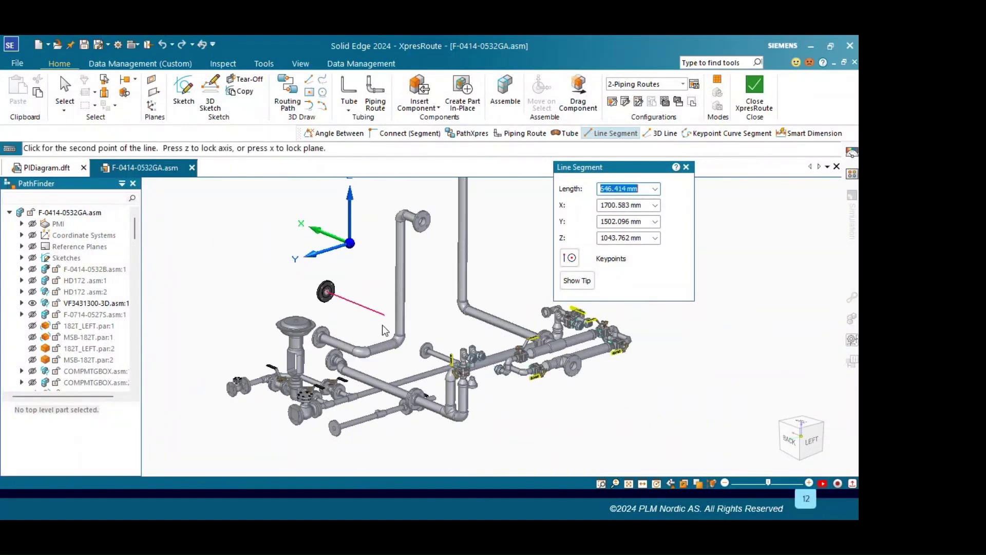
scroll(382, 326, "up", 2)
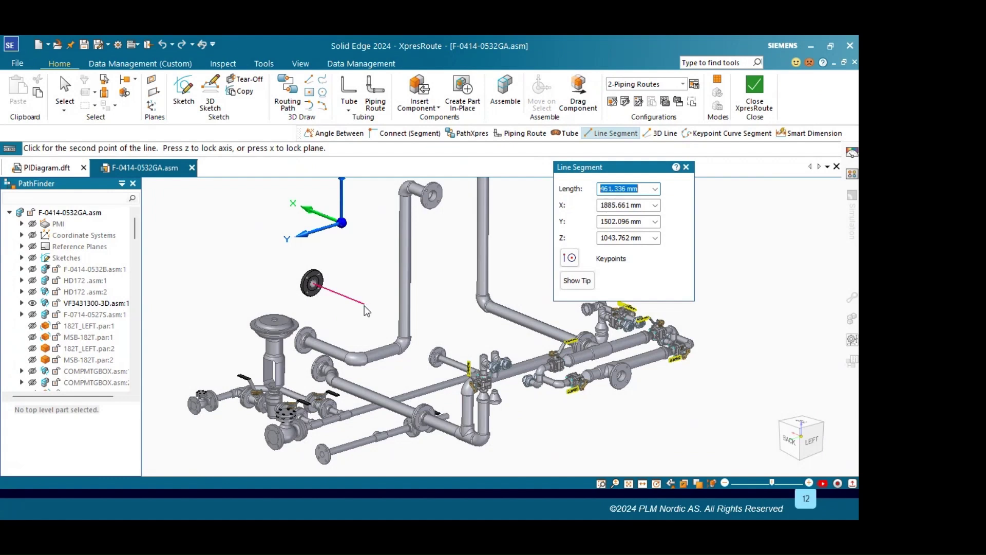
left_click(365, 308)
Step: Continue the path with a vertical segment downwards along Z to about Z 426 mm
scroll(343, 262, "down", 4)
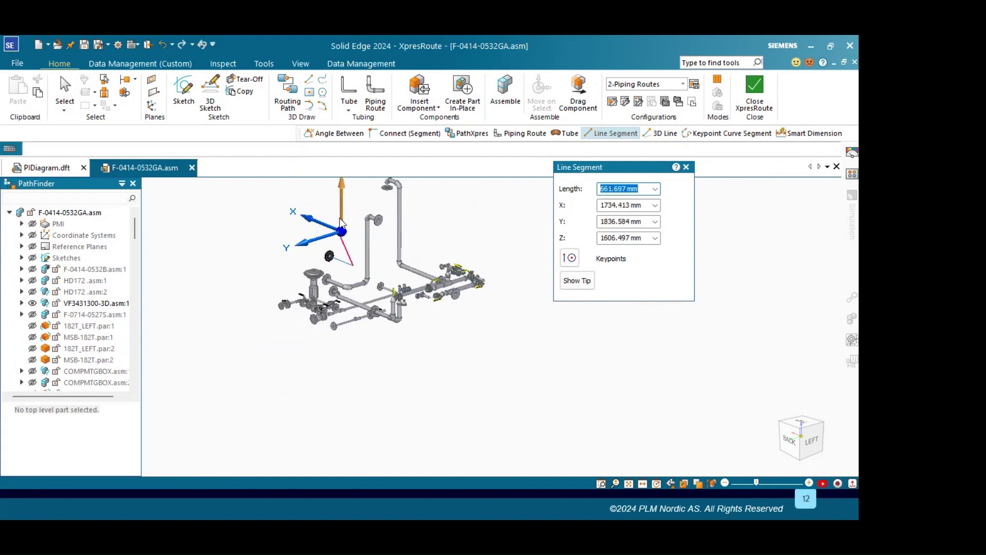
left_click(340, 201)
scroll(355, 287, "up", 5)
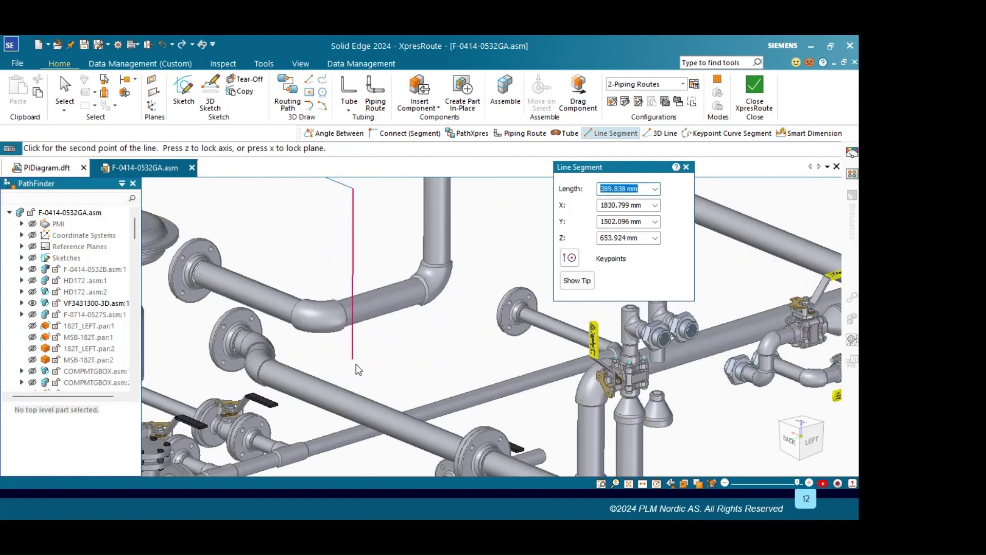
scroll(356, 356, "down", 3)
scroll(365, 396, "up", 2)
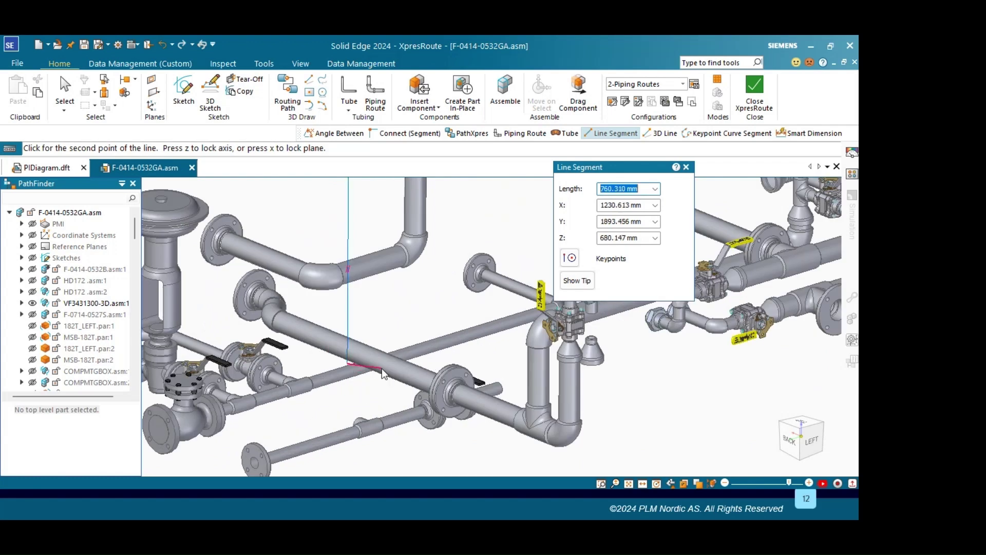
Step: Continue the path with a horizontal segment along the X axis, in line with the open reducer at about X 979 mm
scroll(353, 362, "down", 3)
scroll(353, 362, "down", 3)
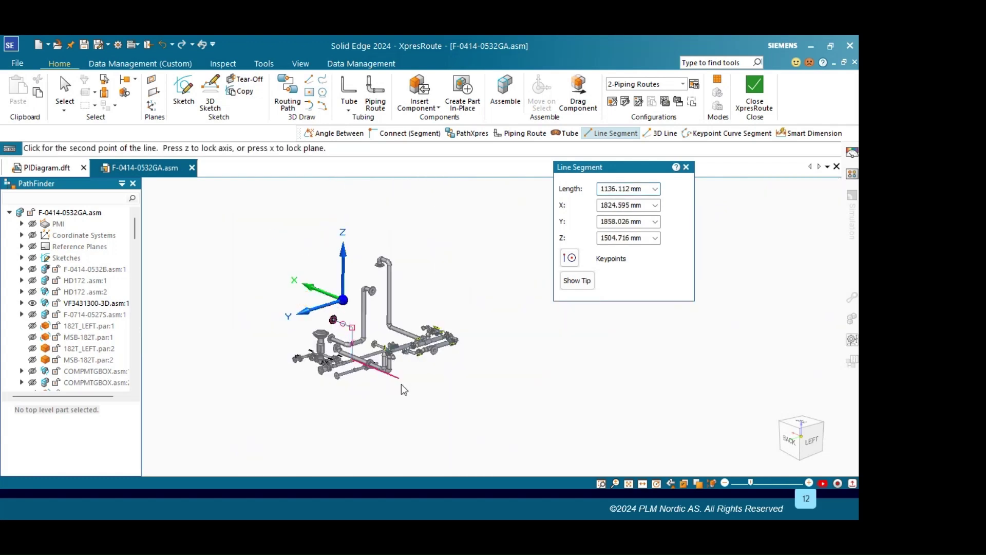
scroll(400, 378, "up", 3)
scroll(394, 373, "up", 2)
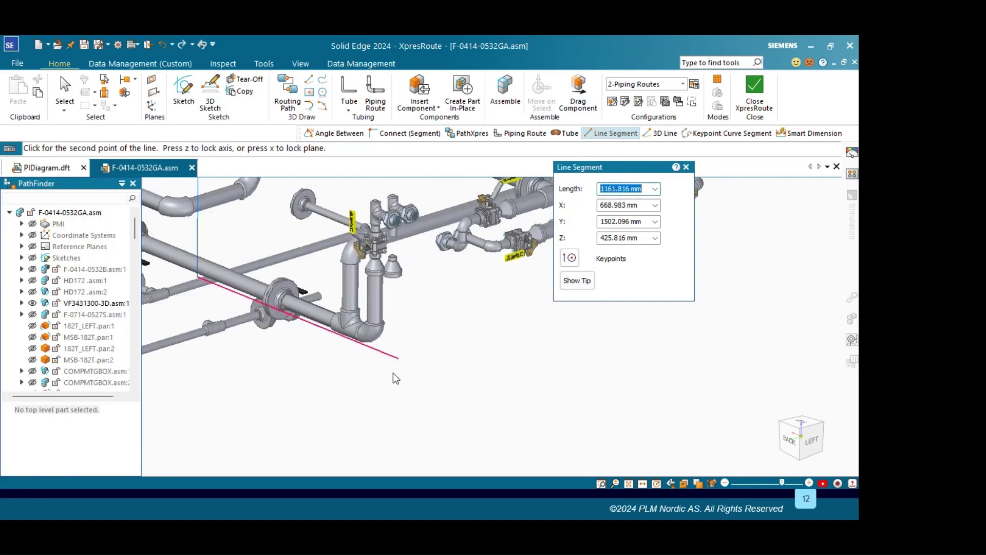
scroll(399, 376, "down", 3)
scroll(418, 328, "up", 6)
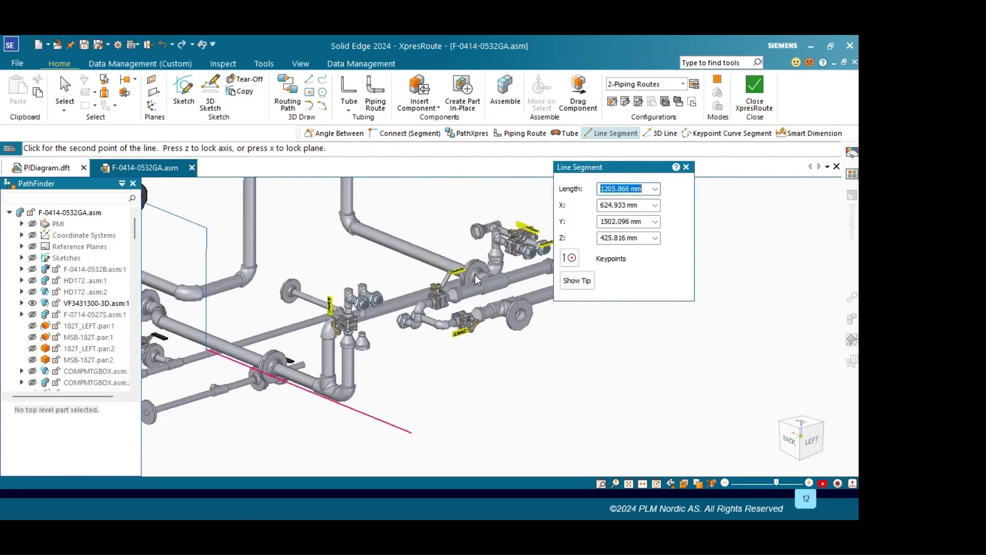
scroll(488, 213, "up", 5)
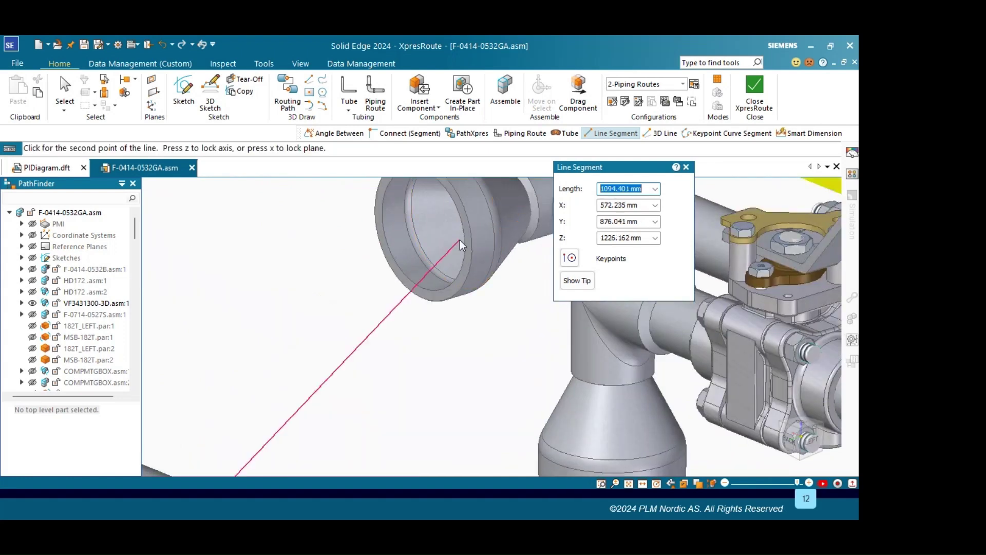
scroll(460, 239, "down", 6)
Step: Add a vertical segment about 607 mm long upwards along Z to the height of the open reducer
scroll(384, 267, "down", 5)
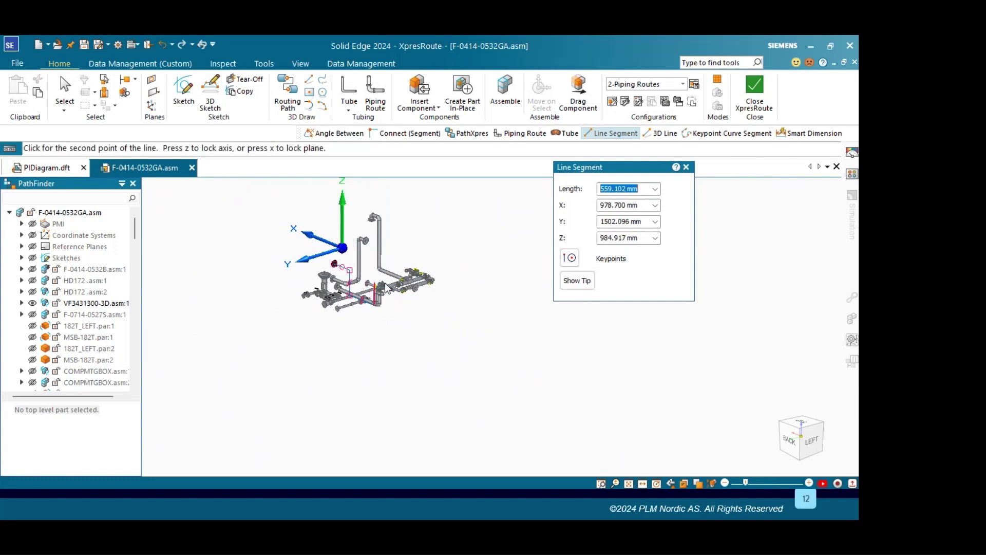
scroll(375, 290, "up", 5)
scroll(485, 279, "up", 5)
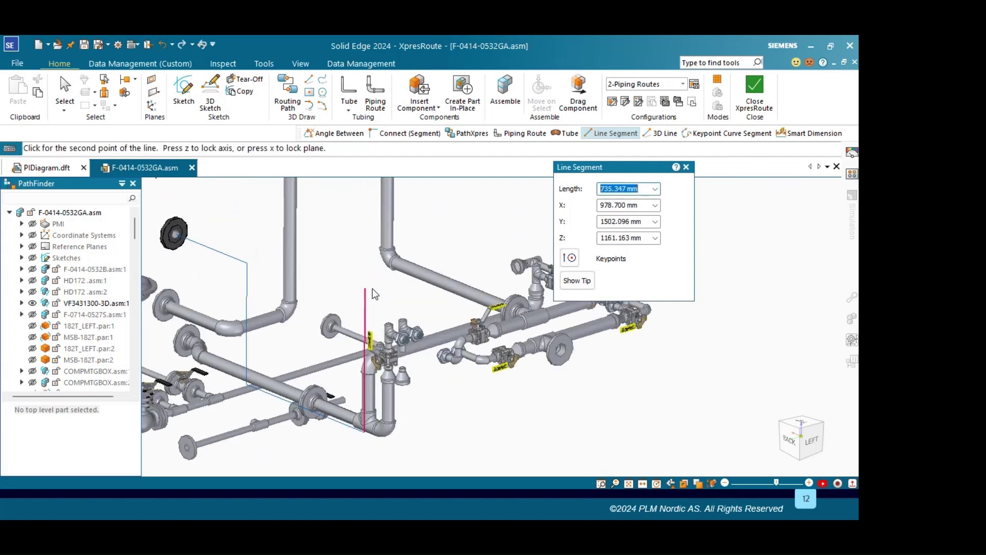
scroll(525, 263, "up", 3)
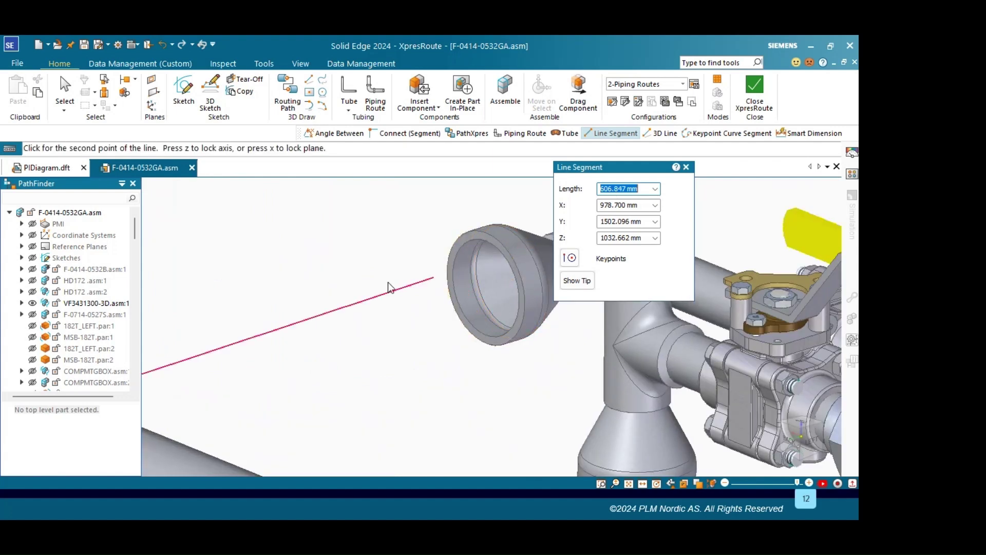
Step: Complete the path with a segment about 982 mm long along Y to the reducer's centre, and end the line command
scroll(382, 282, "down", 5)
scroll(433, 279, "up", 5)
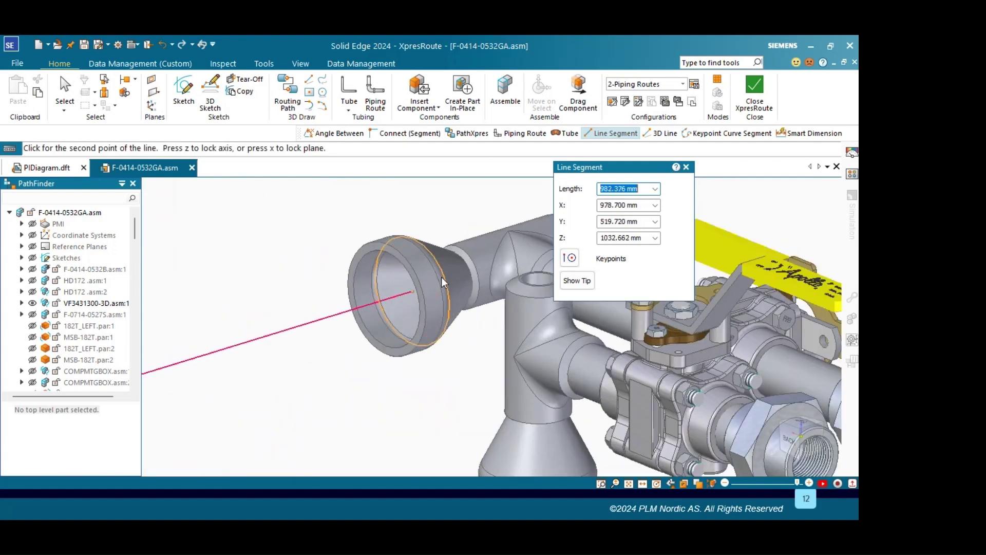
left_click(442, 277)
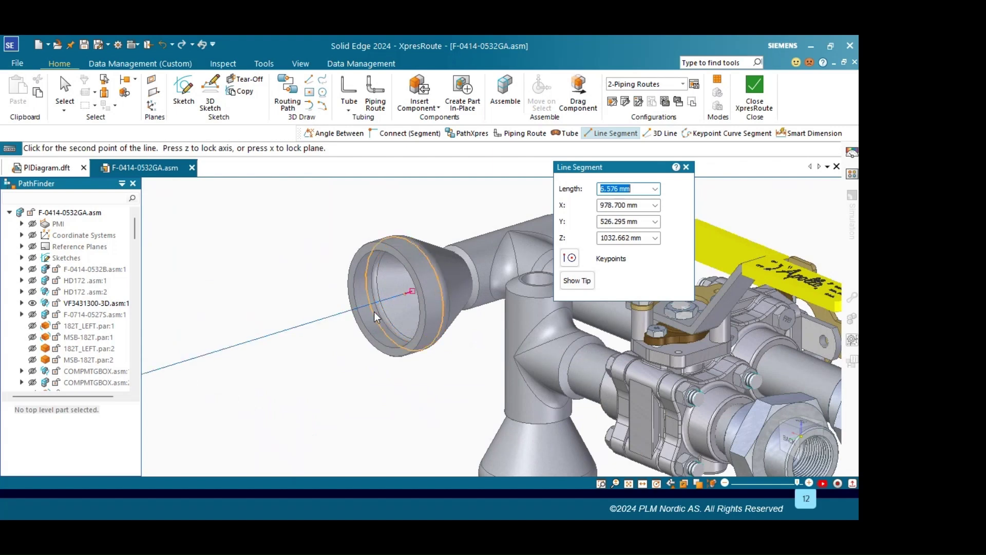
scroll(367, 305, "down", 5)
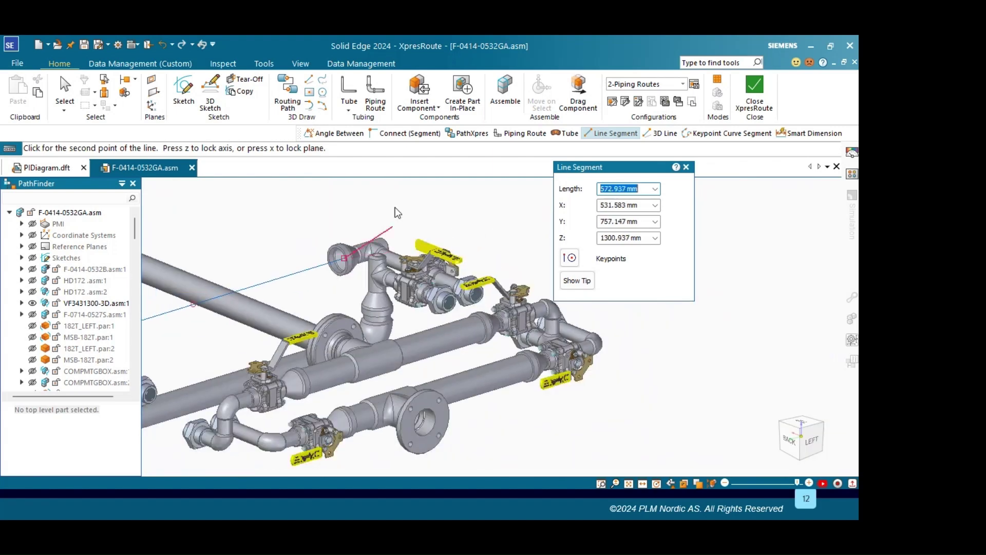
key("Escape")
scroll(432, 222, "down", 5)
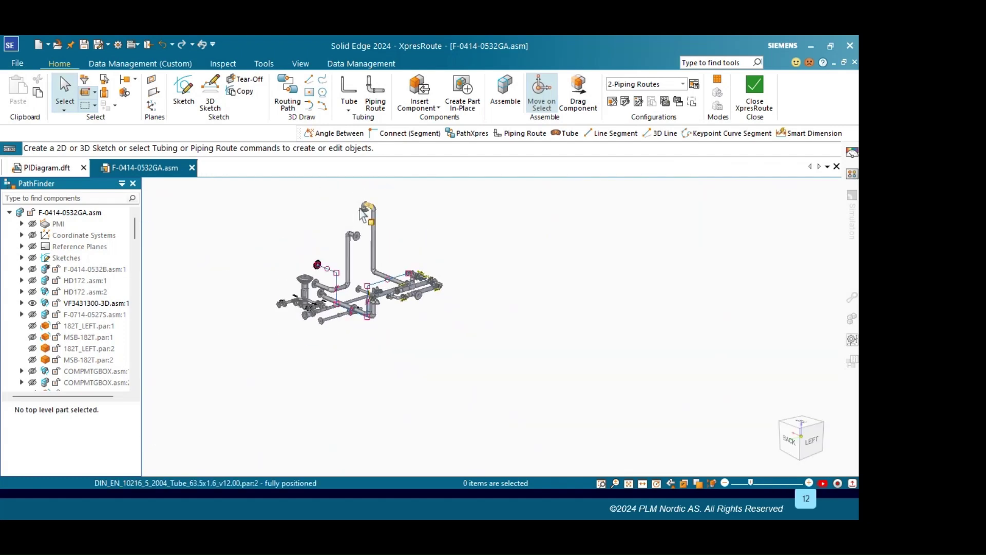
scroll(353, 218, "up", 3)
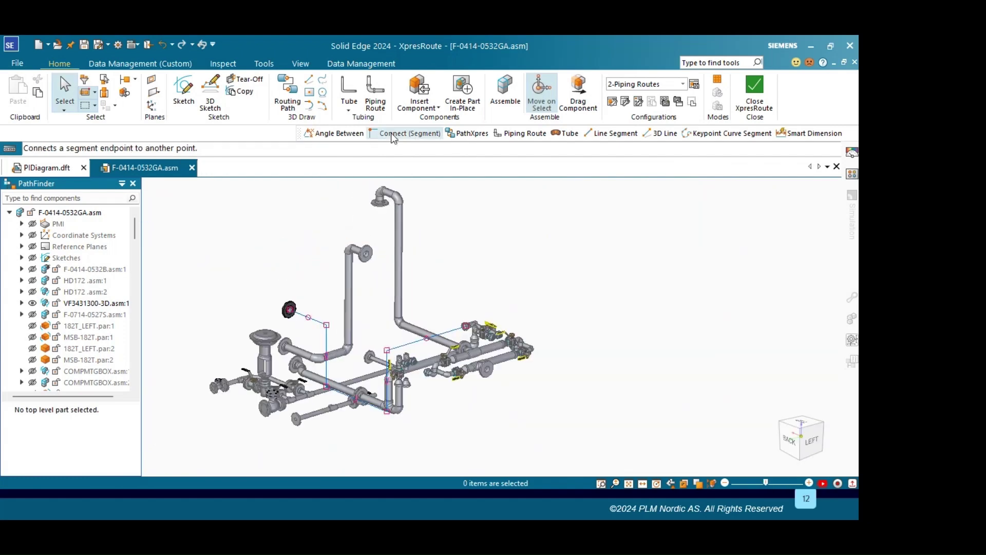
left_click(591, 133)
scroll(565, 411, "up", 2)
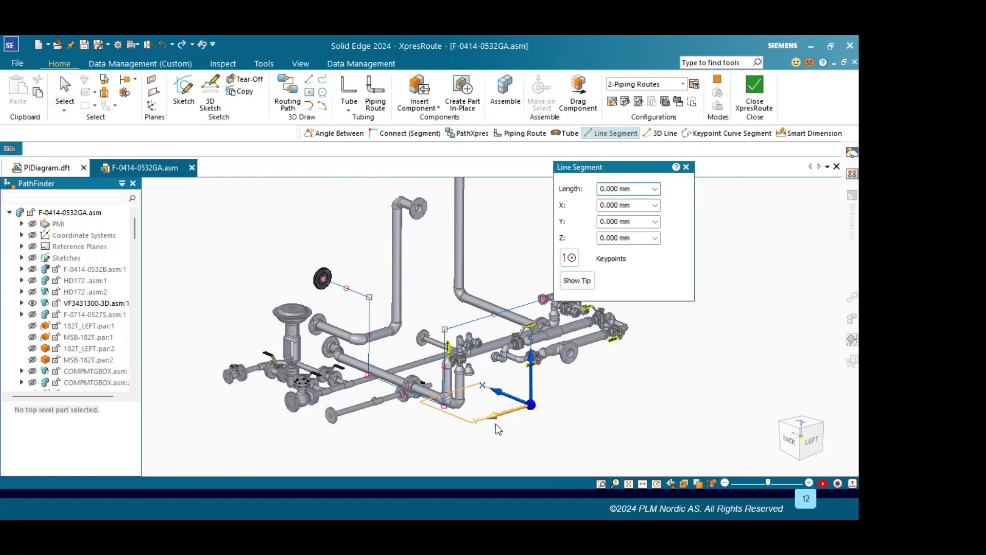
scroll(495, 424, "up", 3)
left_click_drag(605, 166, 641, 74)
scroll(386, 391, "up", 3)
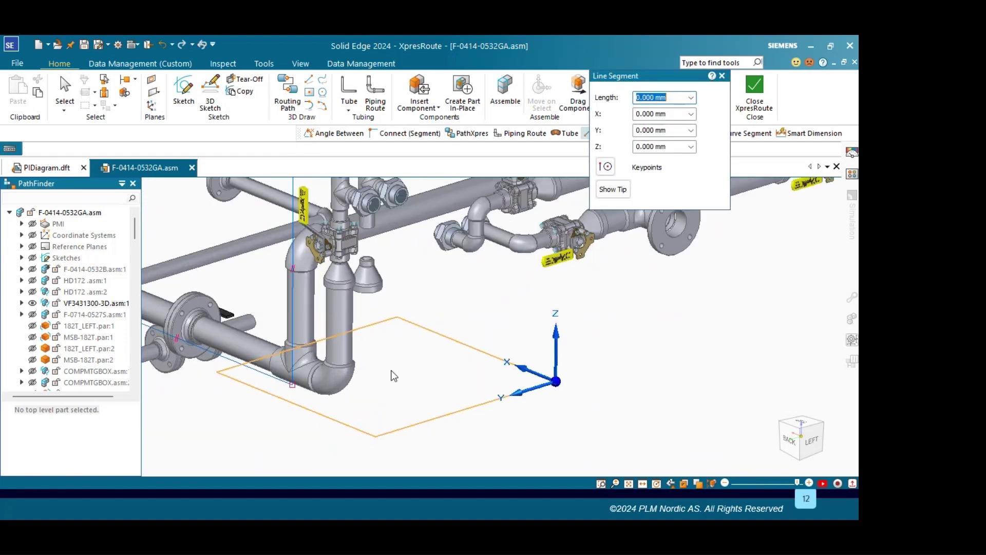
left_click(292, 386)
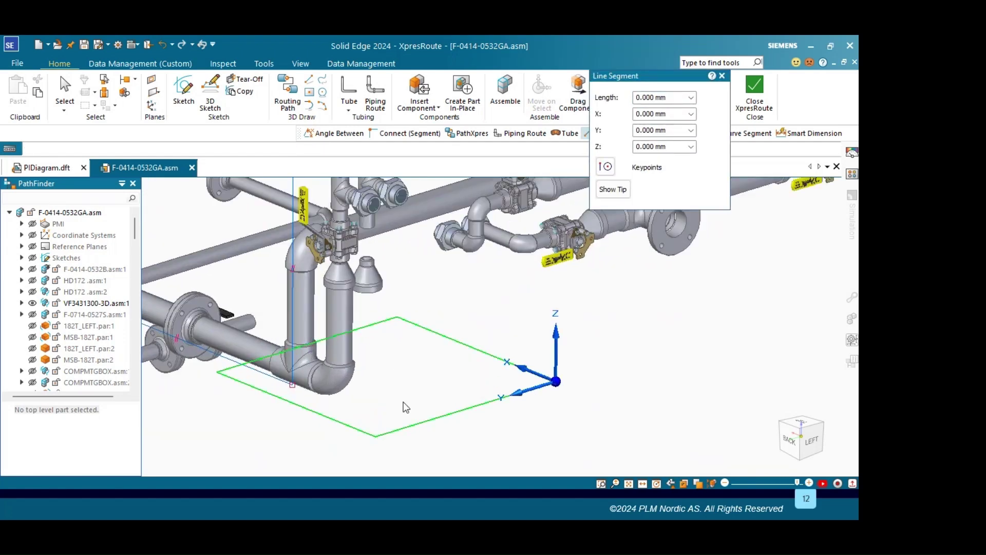
key("Escape")
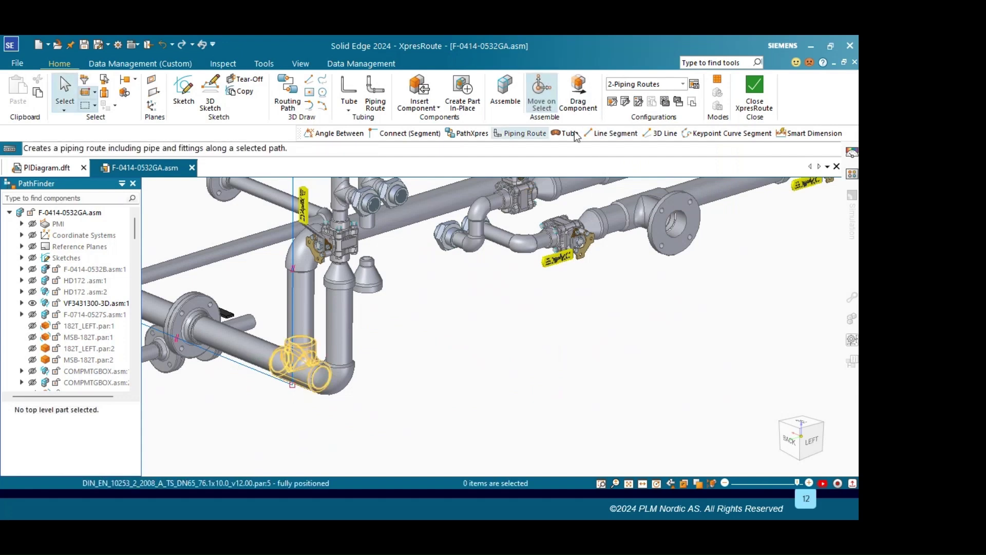
Step: Draw a branch from the path's lower corner along the X axis and vertically up to the centre of the small free reducer
left_click(622, 133)
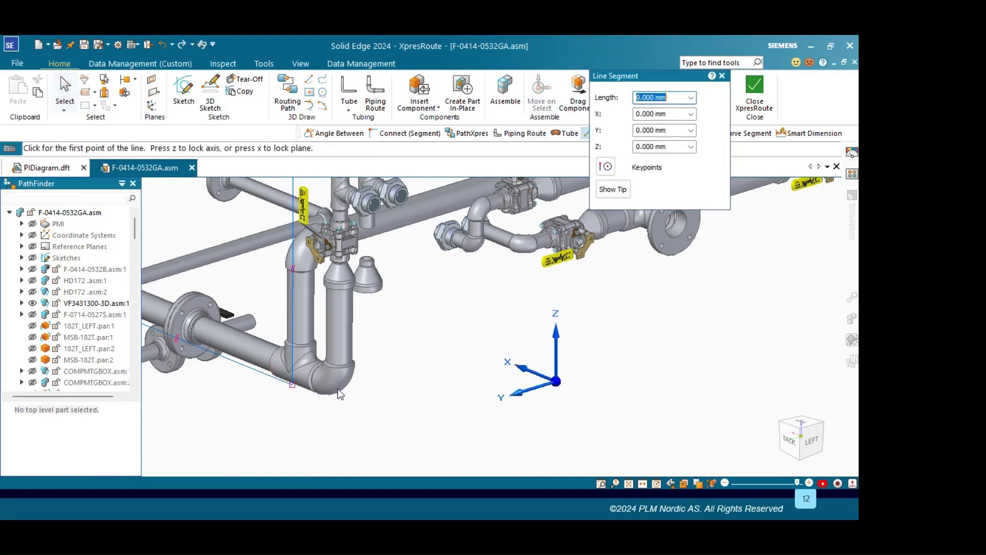
left_click(292, 385)
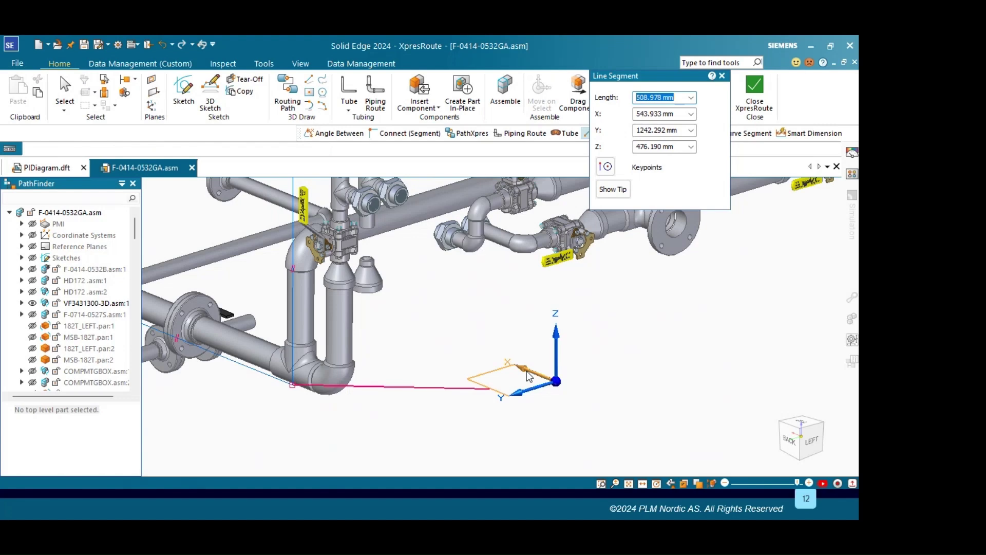
middle_click_drag(365, 290, 369, 291)
left_click(368, 291)
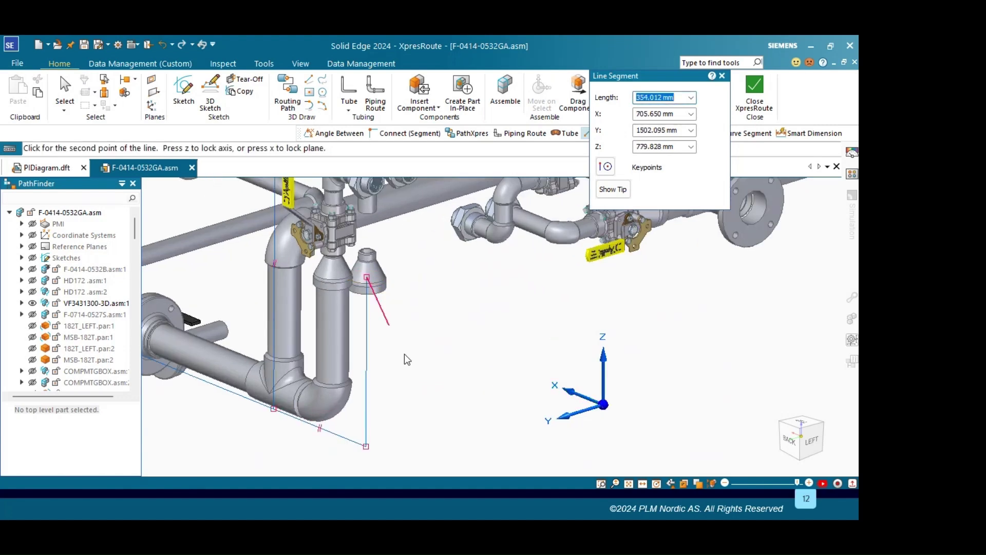
scroll(409, 339, "down", 8)
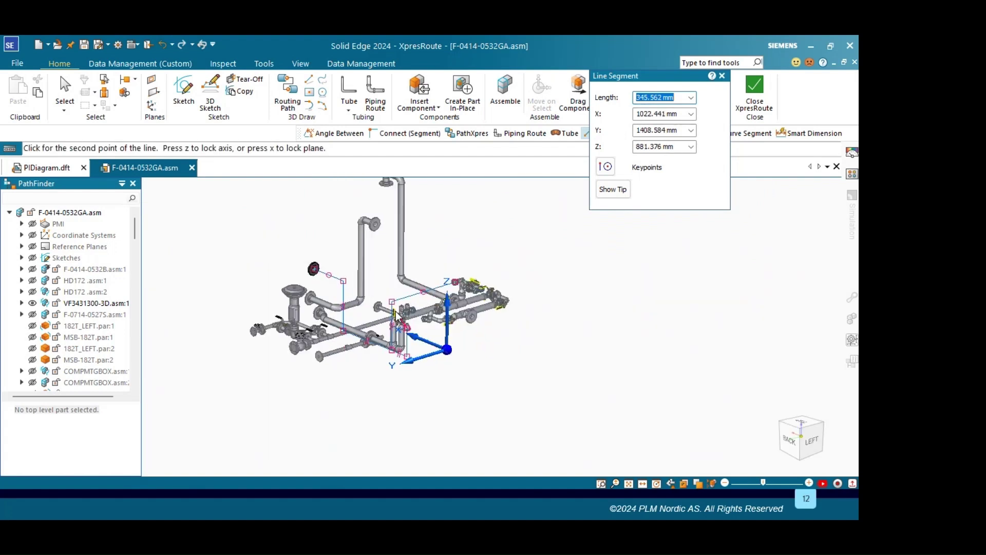
key("Escape")
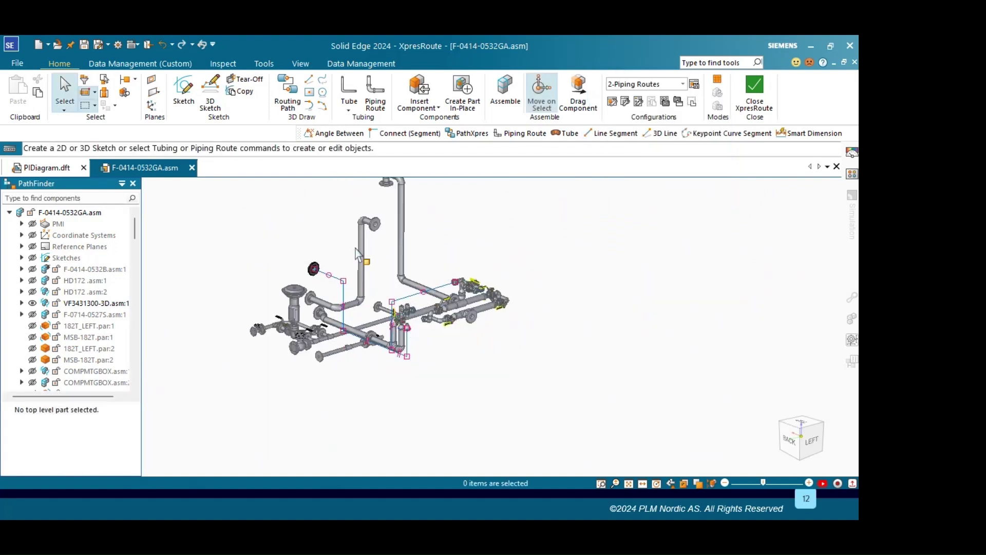
Step: Start a piping route with DIN pipes of 65 mm diameter and the material Tube - 63,5 x 1,6 - EN 10216-5
left_click(516, 134)
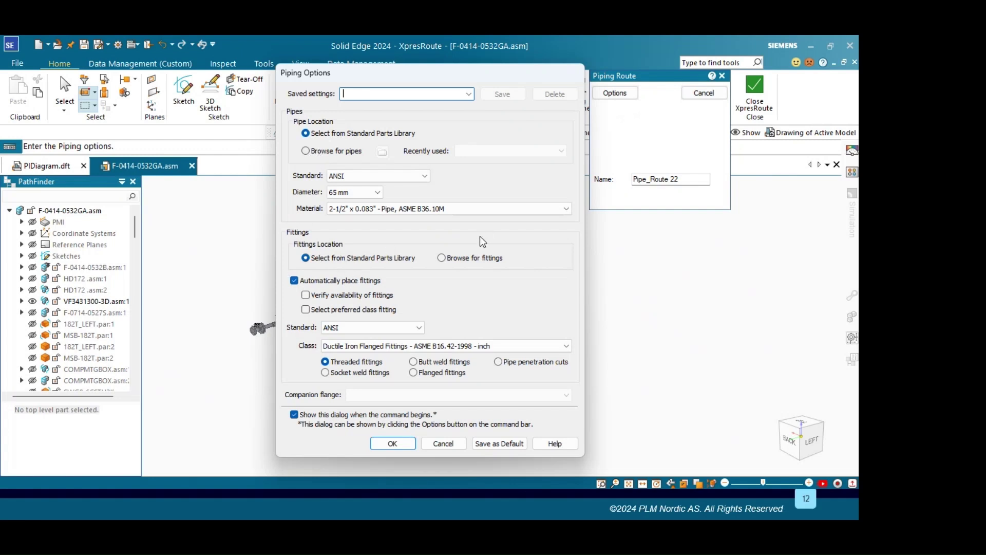
left_click(356, 178)
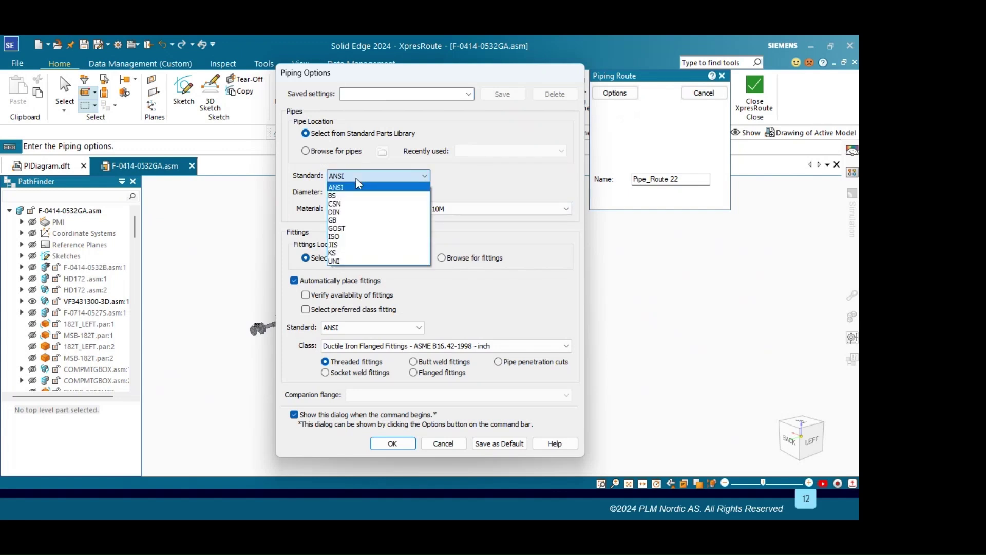
left_click(354, 211)
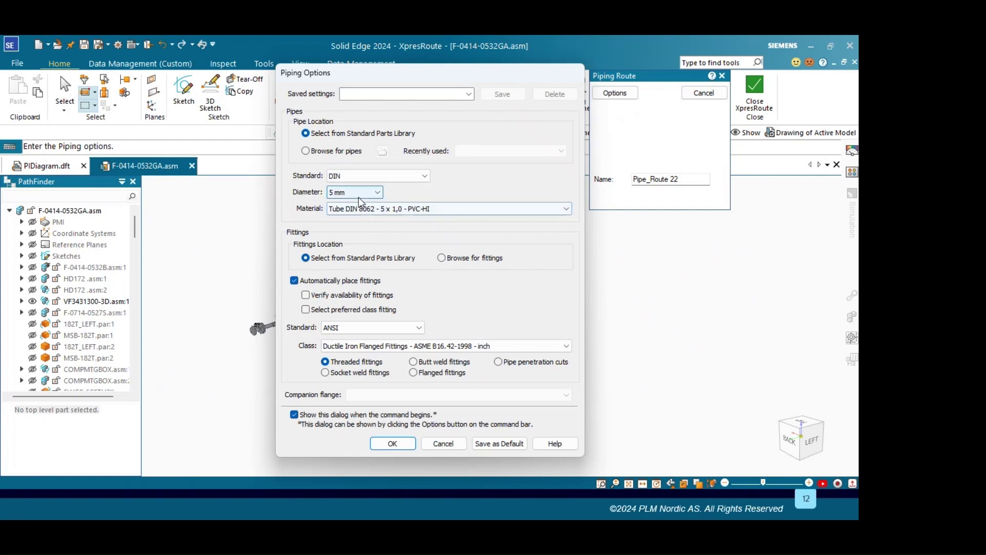
left_click(359, 195)
scroll(349, 352, "down", 3)
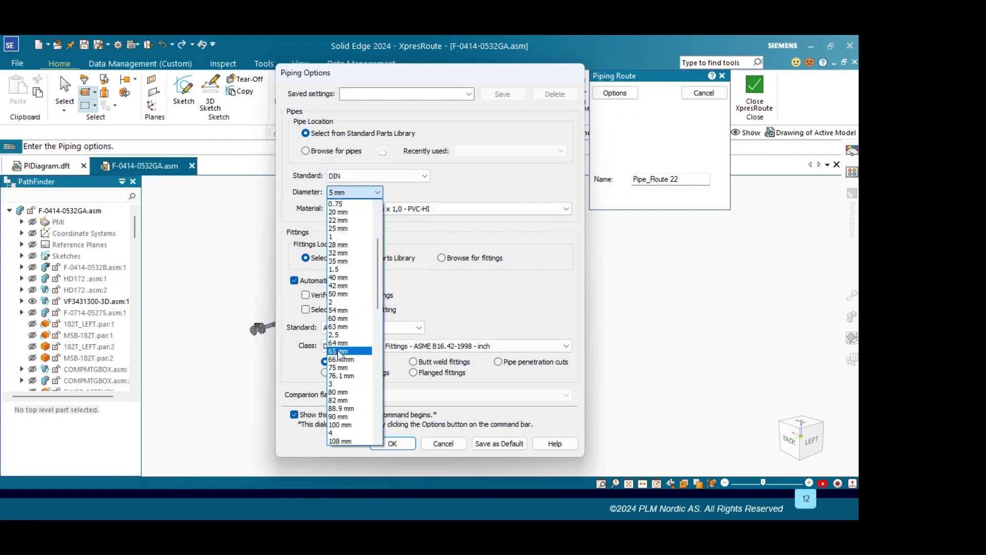
left_click(337, 350)
left_click(375, 210)
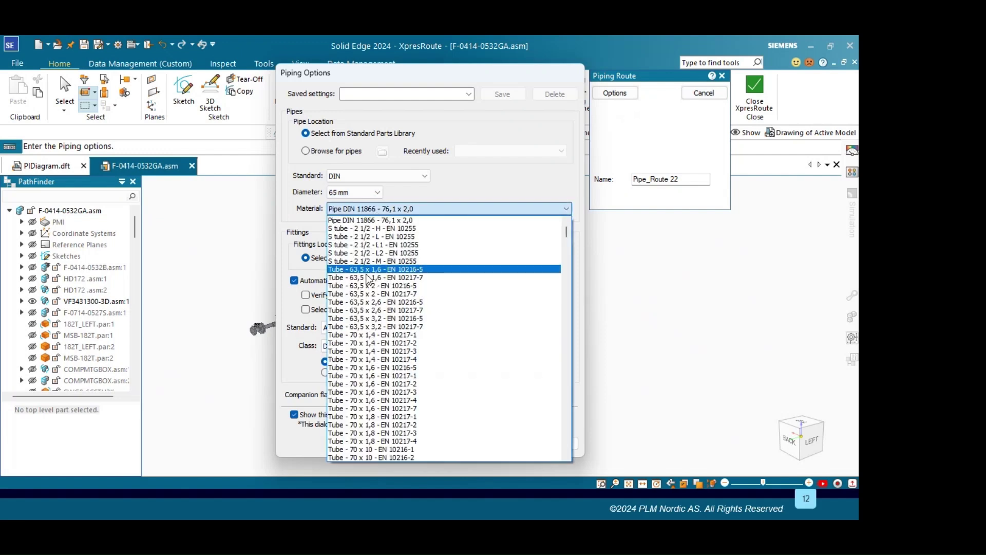
left_click(397, 273)
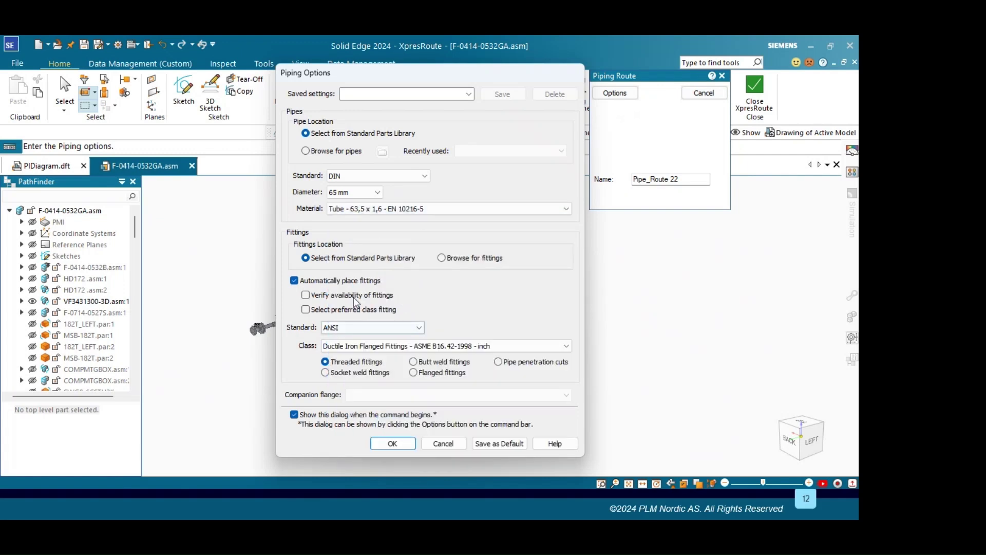
Step: Set the route's fittings to the DIN class Butt-welding pipe fittings - DIN EN 10253-2, accept the options and leave the piping route command
left_click(370, 328)
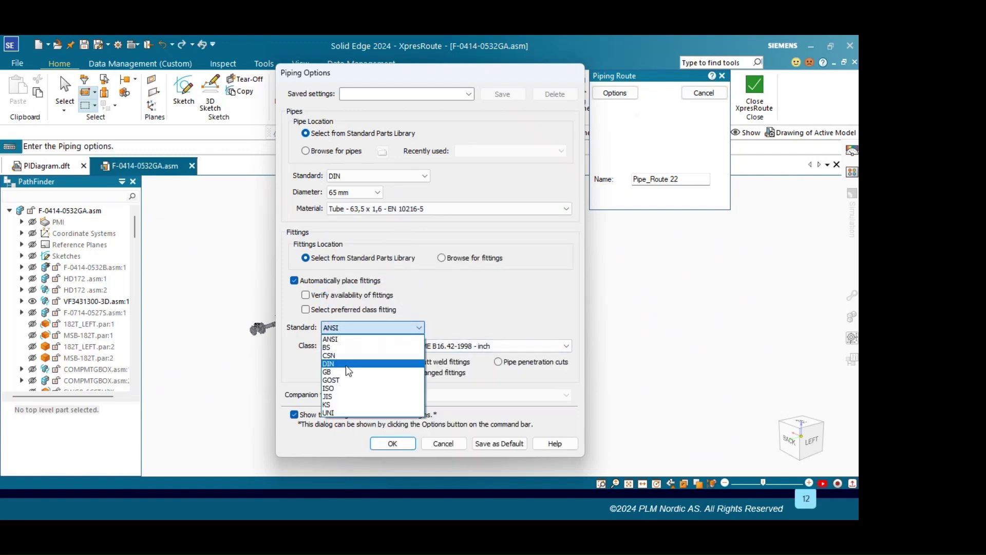
left_click(346, 364)
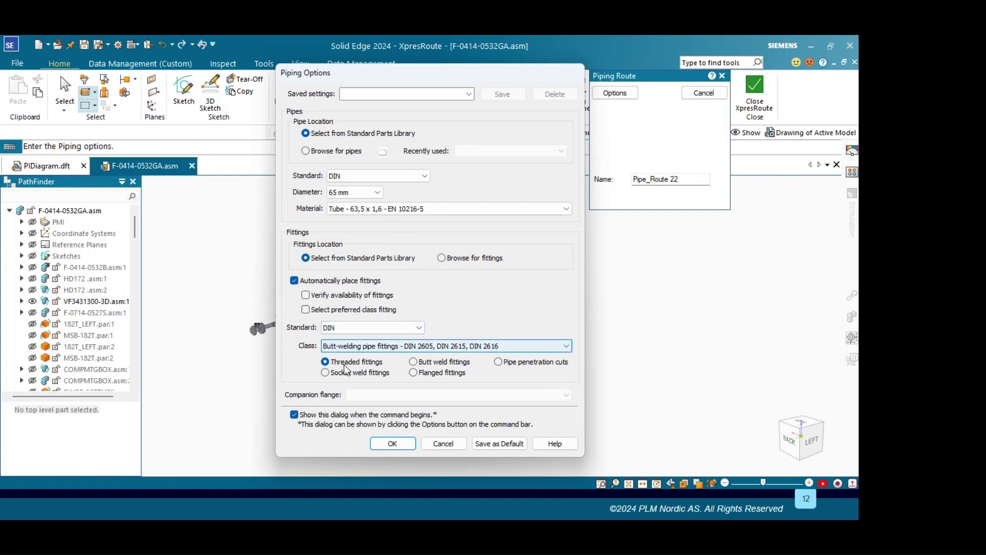
left_click(391, 346)
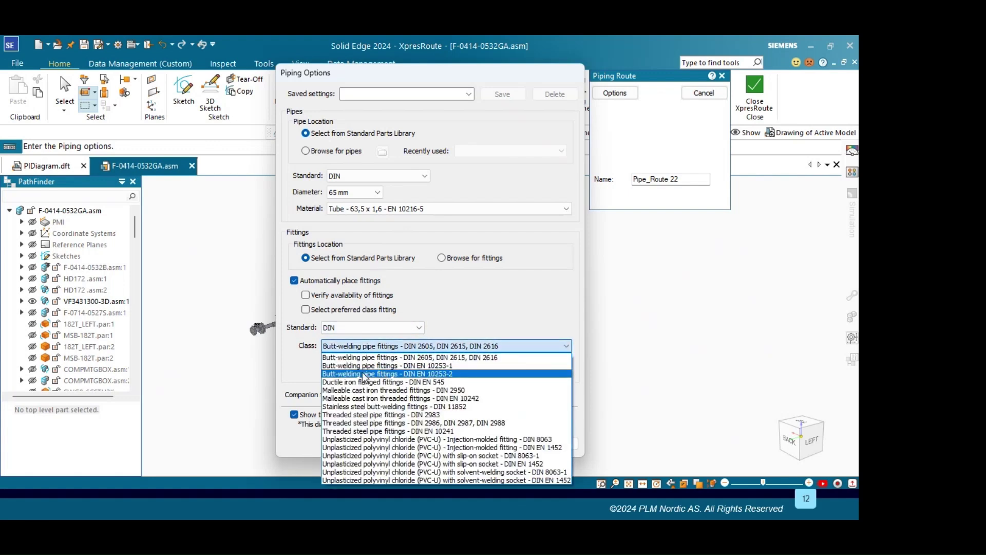
left_click(363, 374)
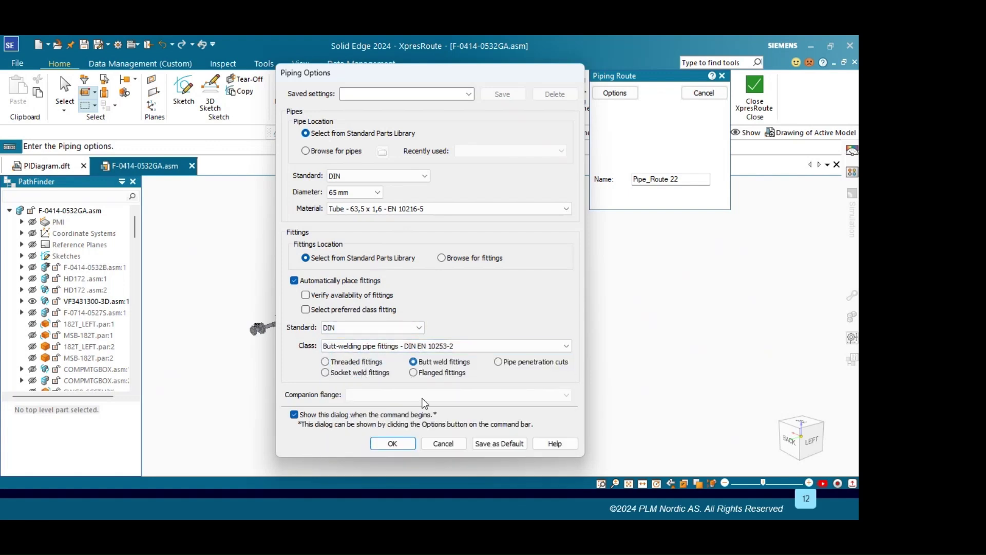
left_click(400, 444)
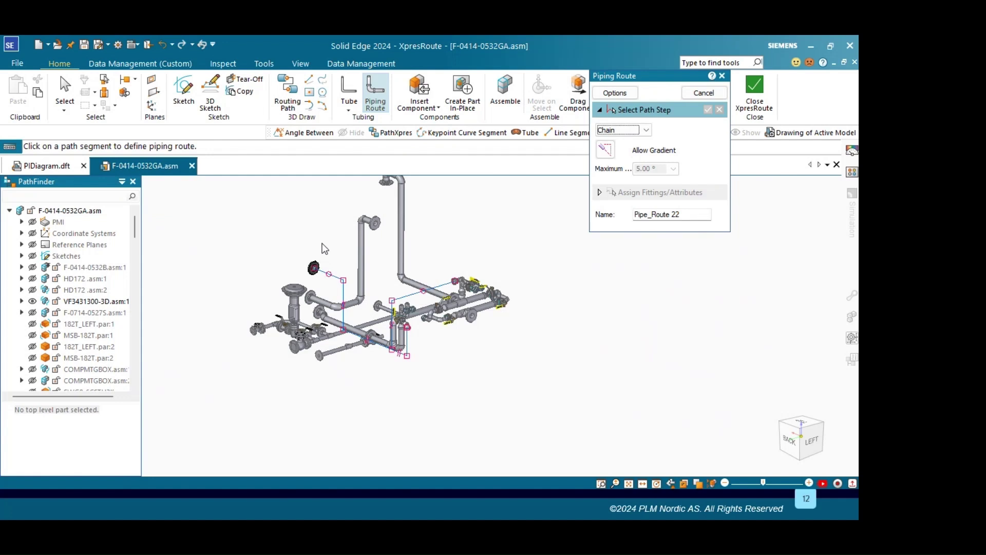
key("Escape")
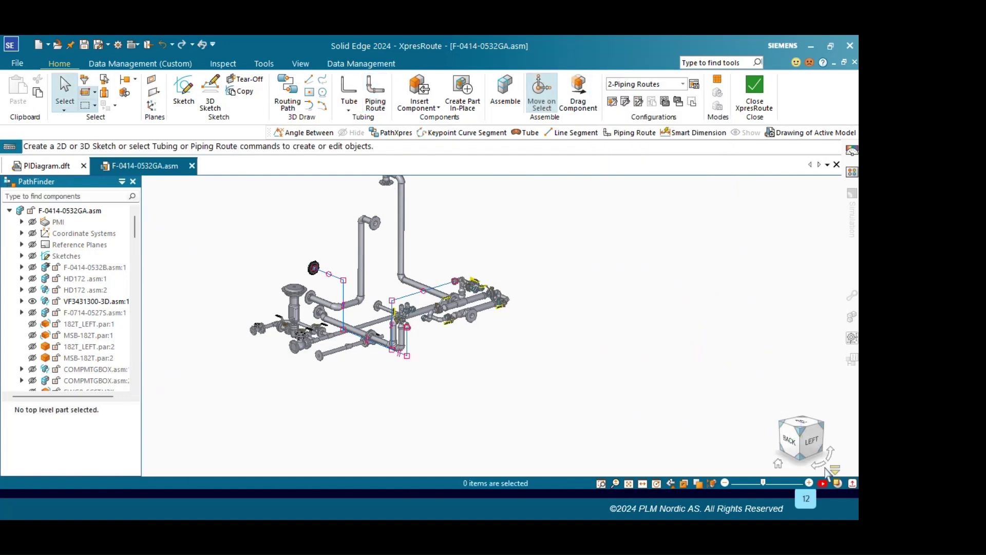
Step: Dimension the angle between the horizontal segment at the free flange and the adjoining vertical segment, and set it to 89°
left_click(795, 450)
scroll(323, 334, "up", 5)
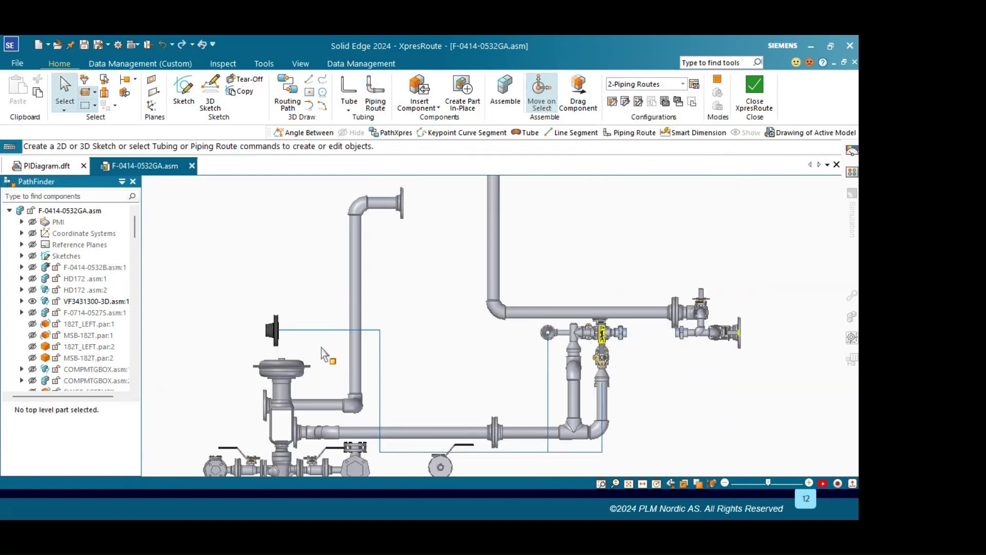
left_click(324, 320)
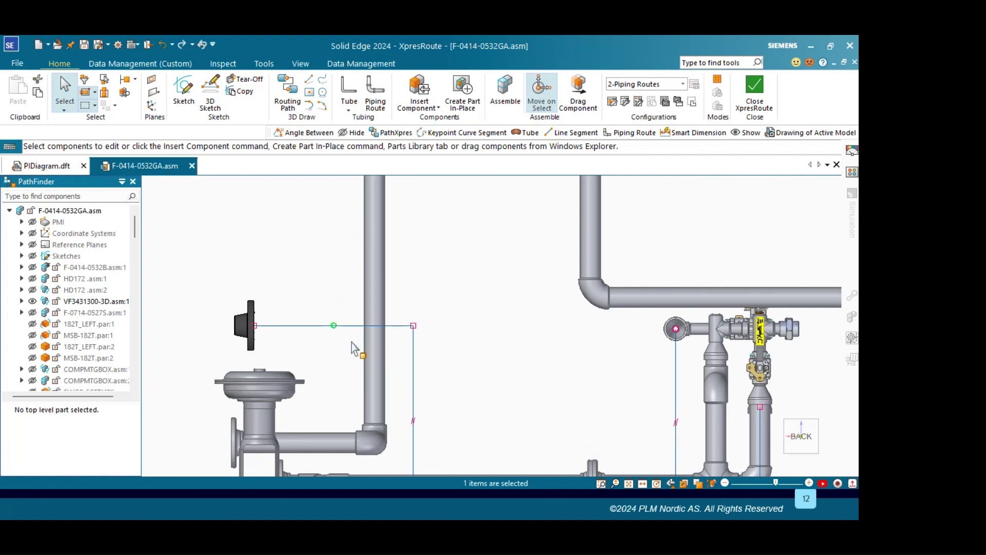
left_click(353, 343)
scroll(326, 227, "down", 3)
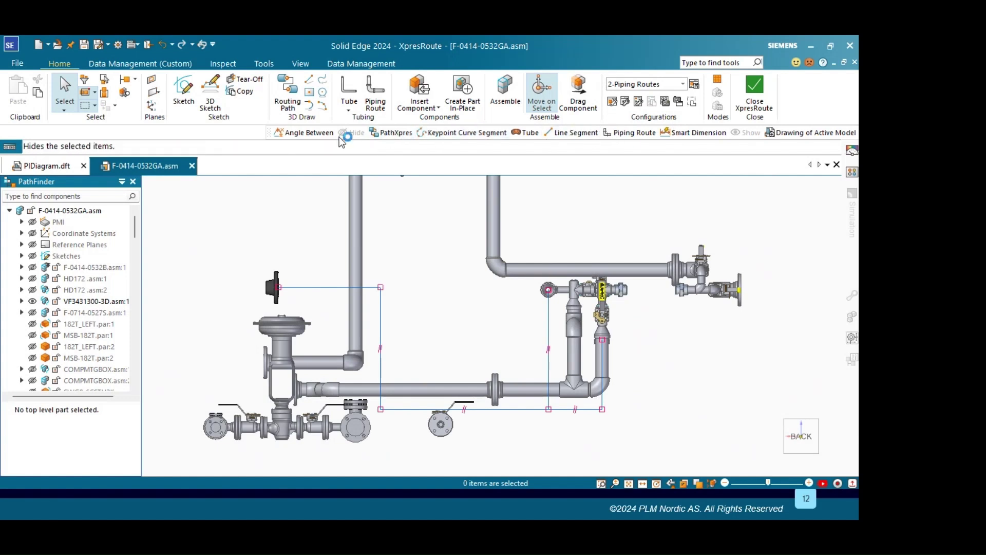
left_click(309, 133)
left_click(355, 287)
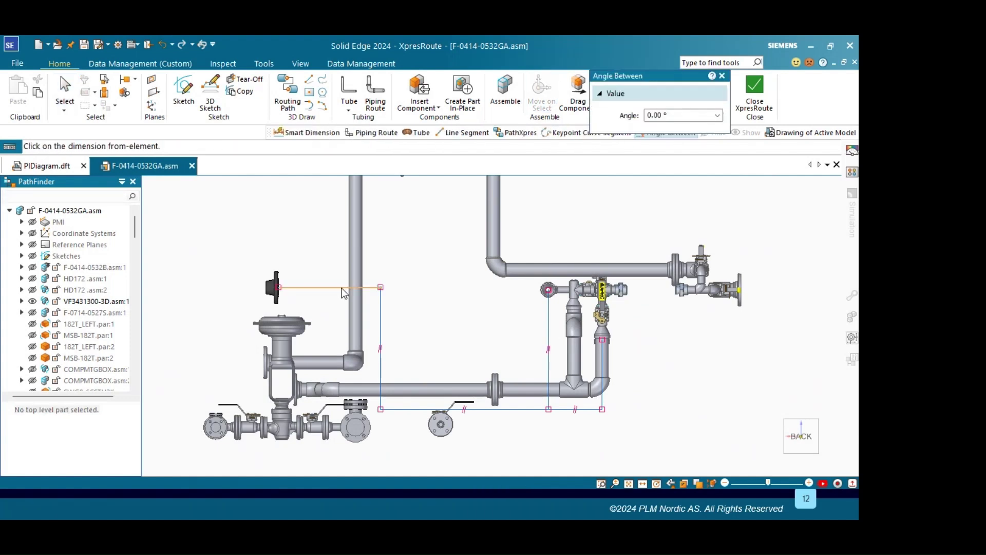
left_click(380, 316)
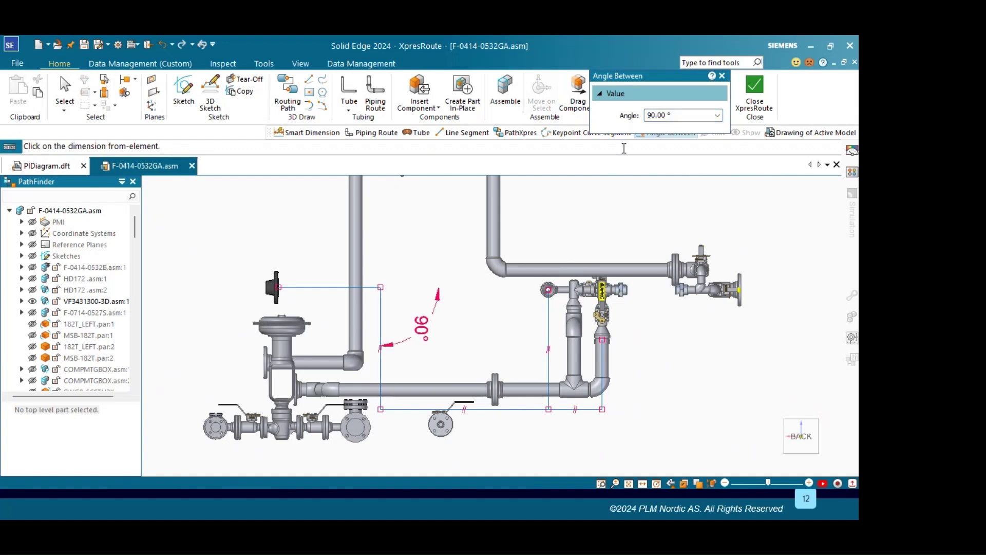
left_click(669, 115)
type("89")
key("Return")
Step: Dimension the length of the vertical segment near the free flange and set it to 600 mm
scroll(313, 262, "down", 3)
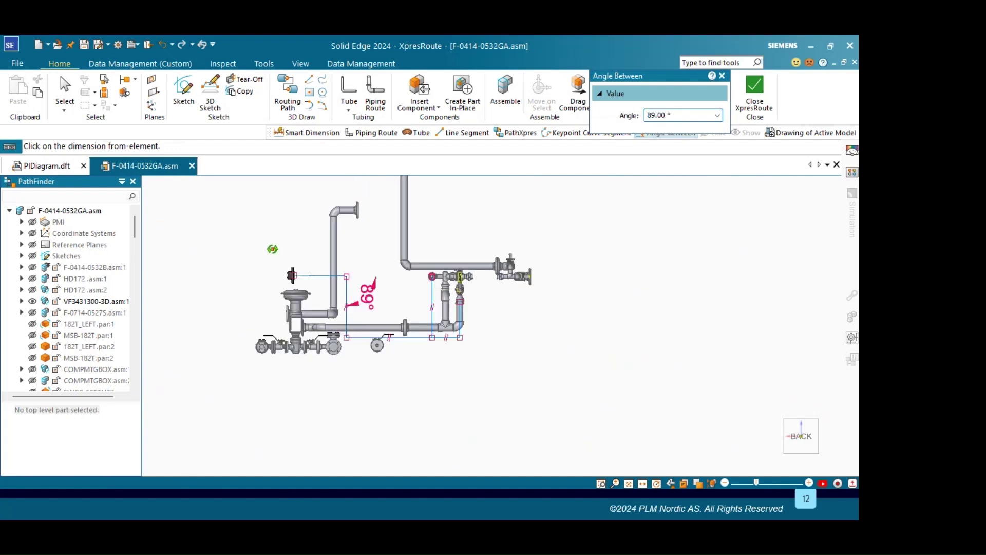
middle_click_drag(314, 259, 221, 273)
left_click(307, 132)
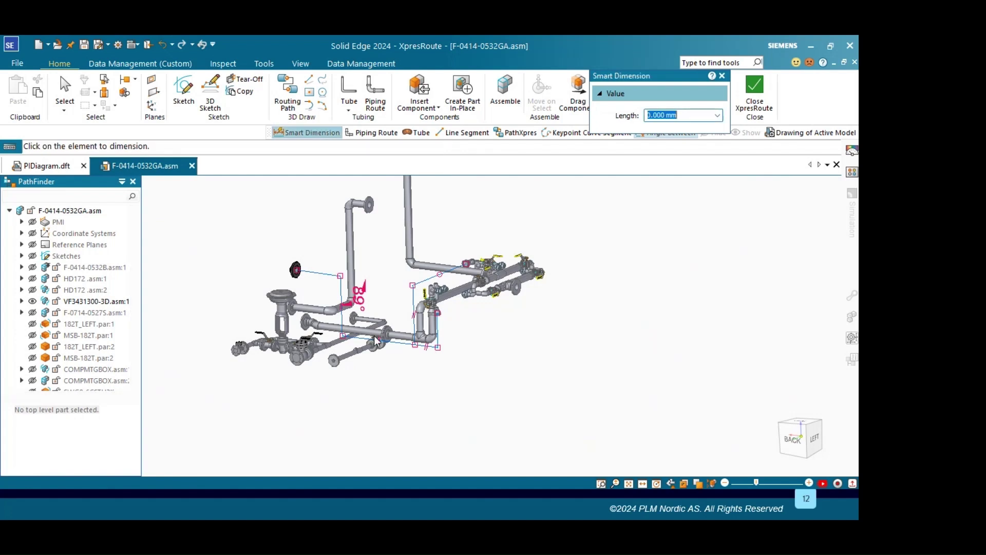
left_click(342, 305)
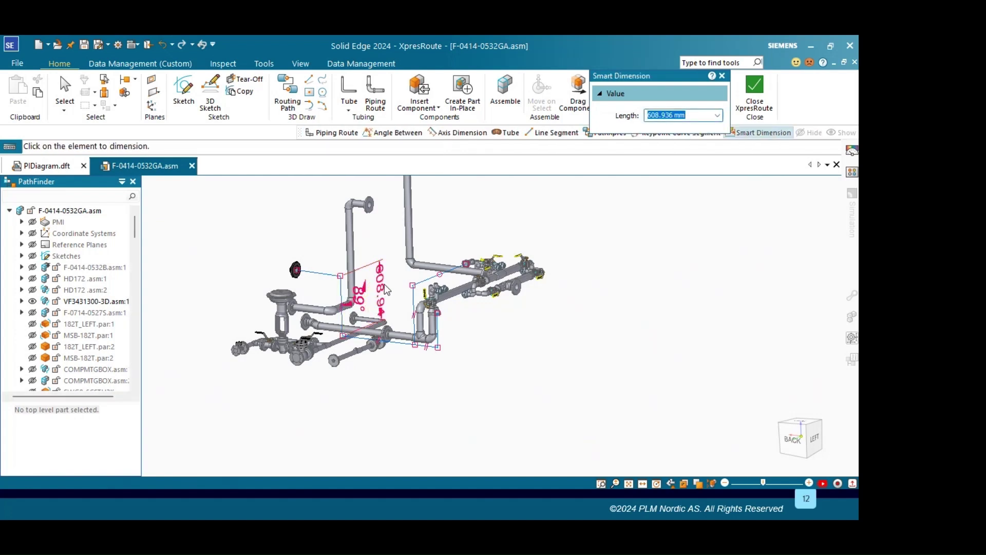
type("600")
key("Return")
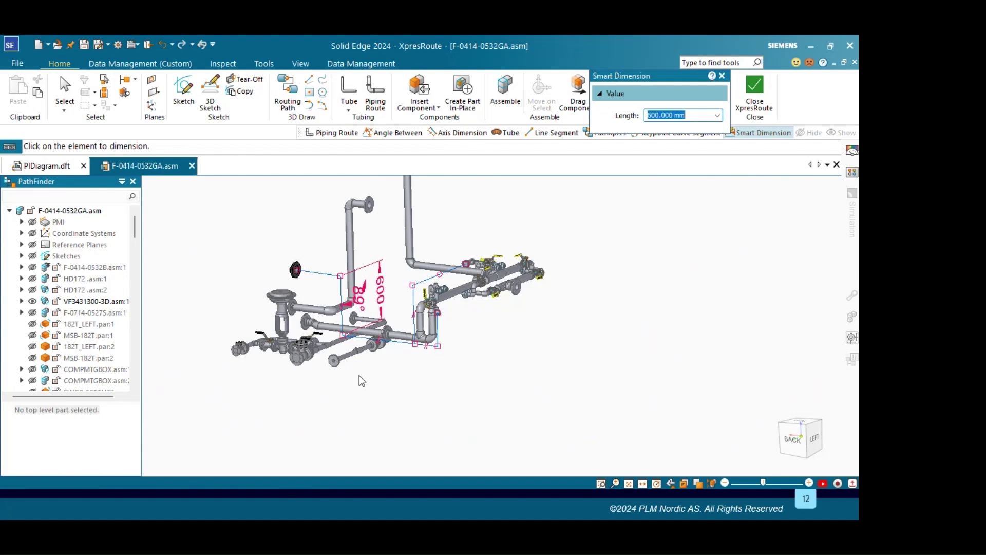
Step: Start a new piping route using DIN pipes of 65 mm diameter in material Tube - 63,5 x 1,6 - EN 10216-5
scroll(359, 377, "down", 3)
mouse_move(367, 399)
middle_mouse_down()
mouse_move(341, 411)
mouse_move(355, 400)
middle_mouse_up()
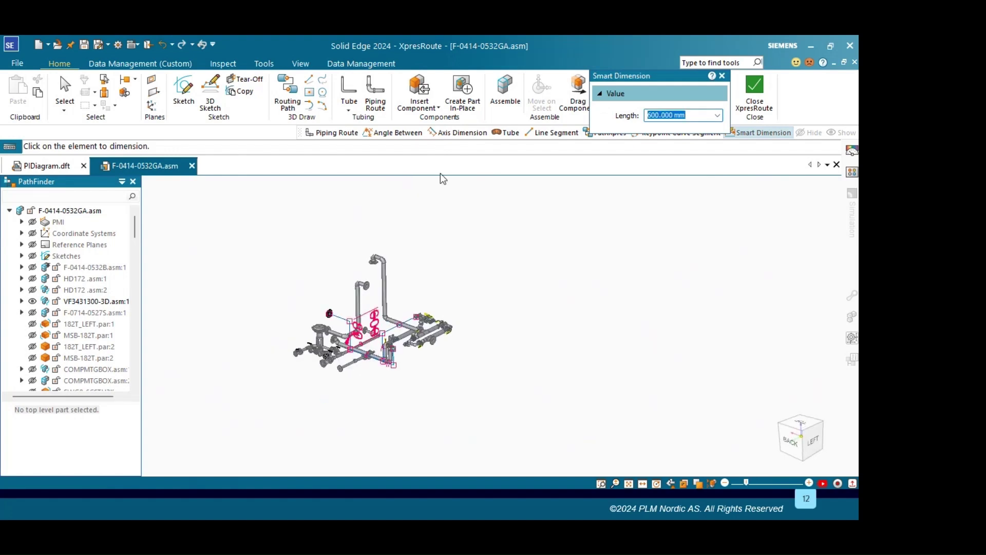
left_click(334, 133)
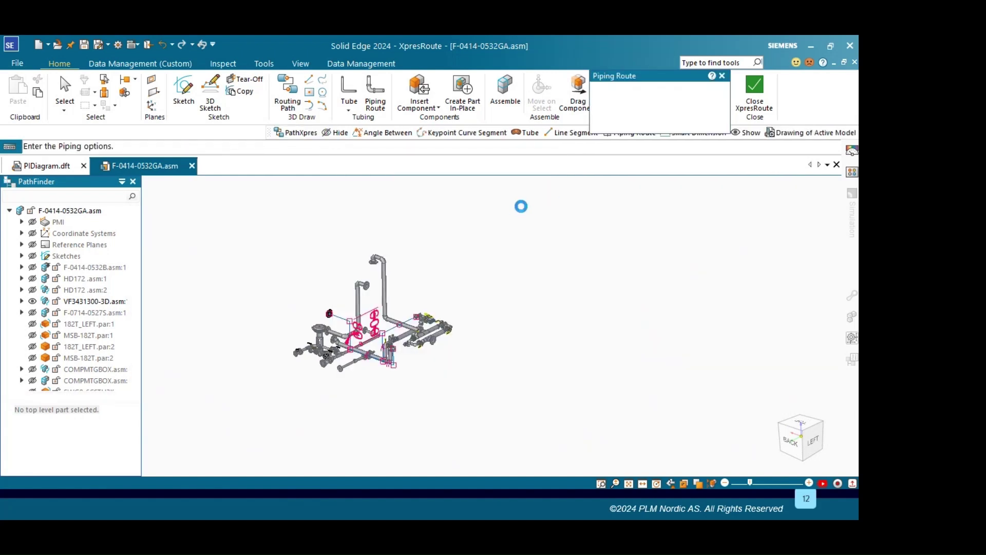
left_click(377, 175)
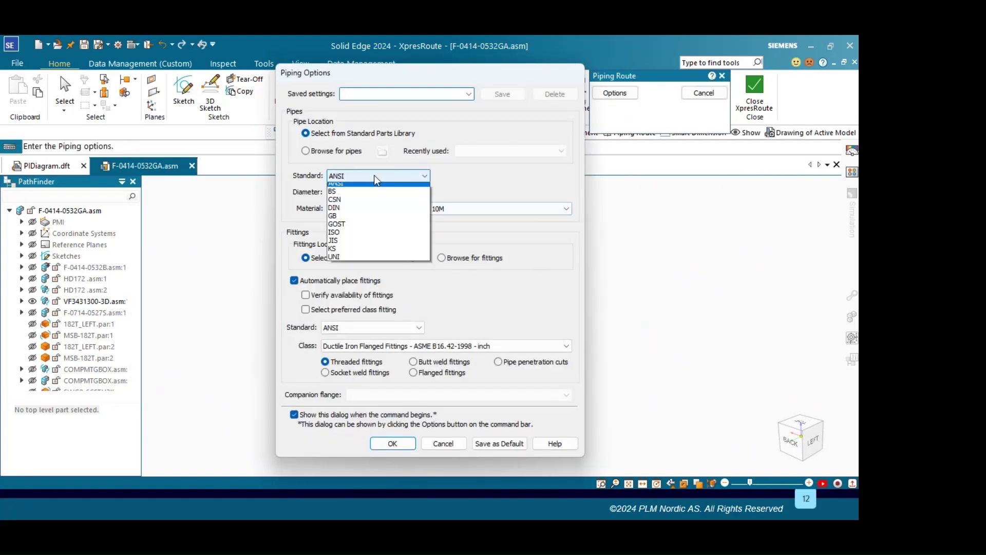
left_click(341, 212)
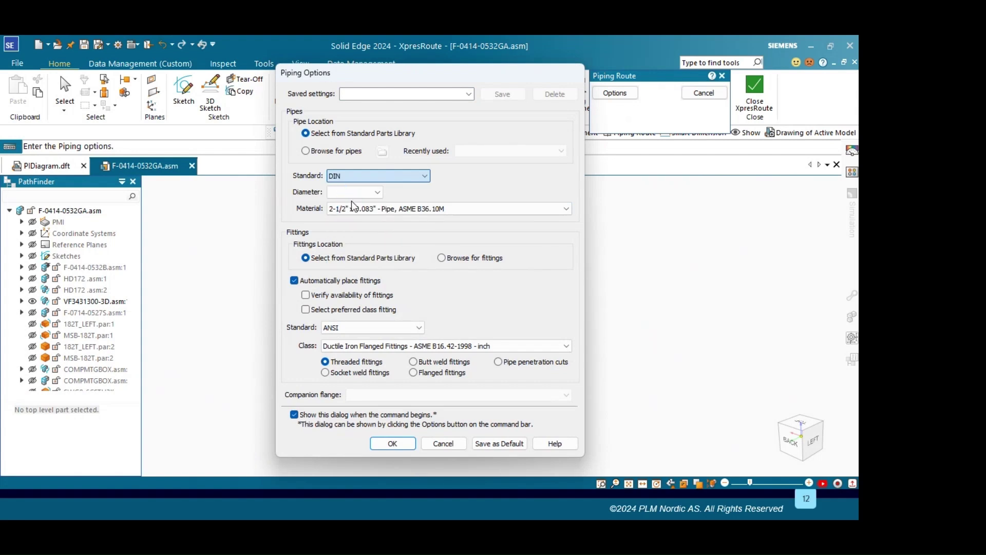
left_click(352, 196)
scroll(344, 406, "down", 3)
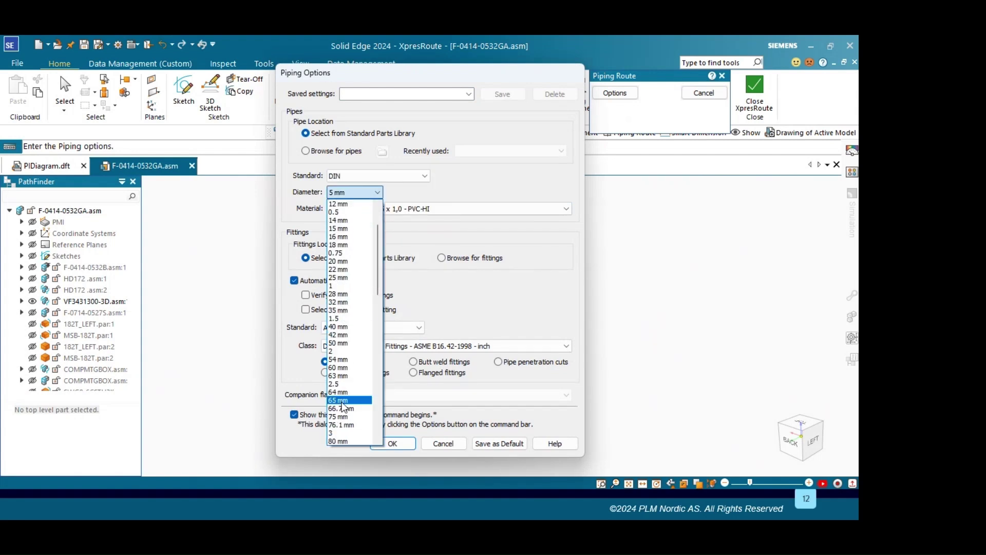
left_click(344, 401)
left_click(373, 208)
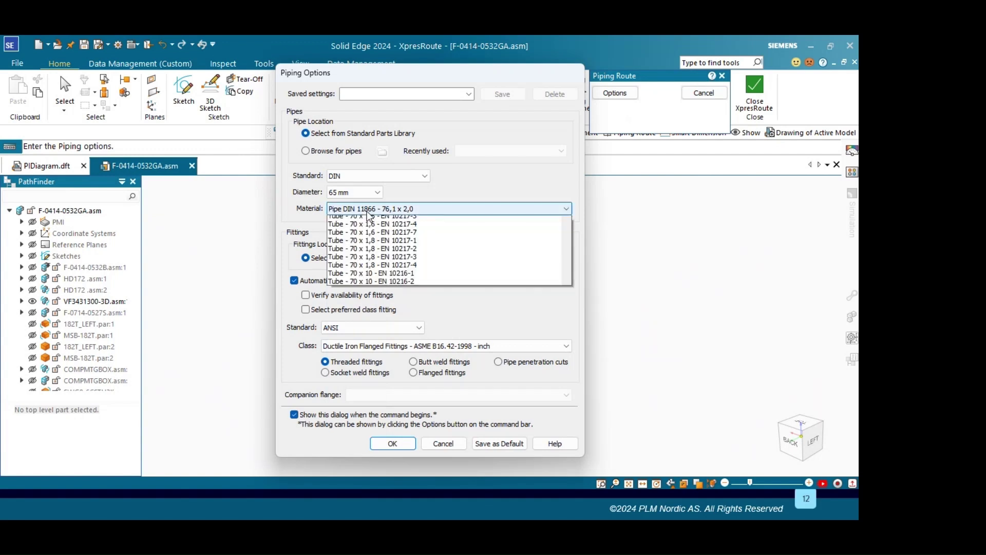
scroll(373, 249, "down", 1)
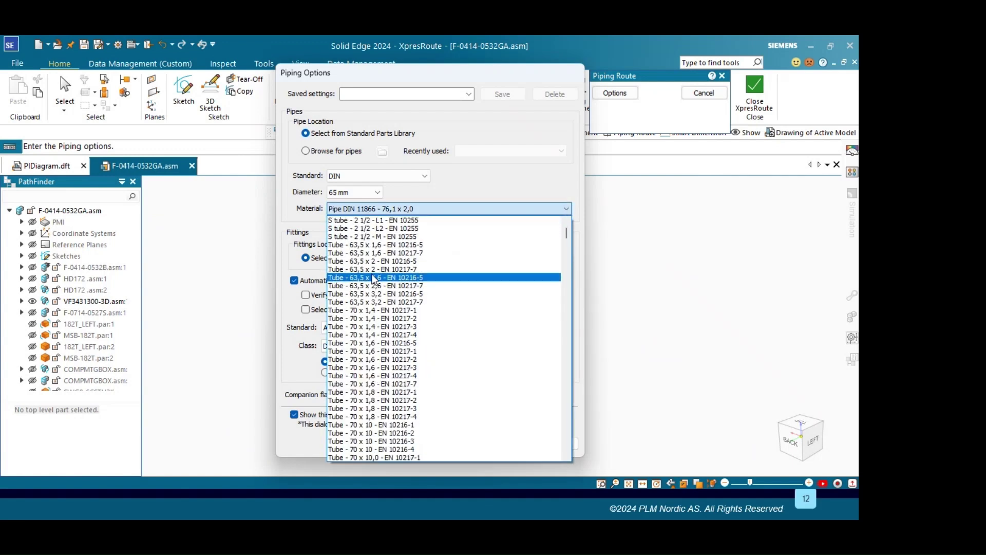
left_click(370, 246)
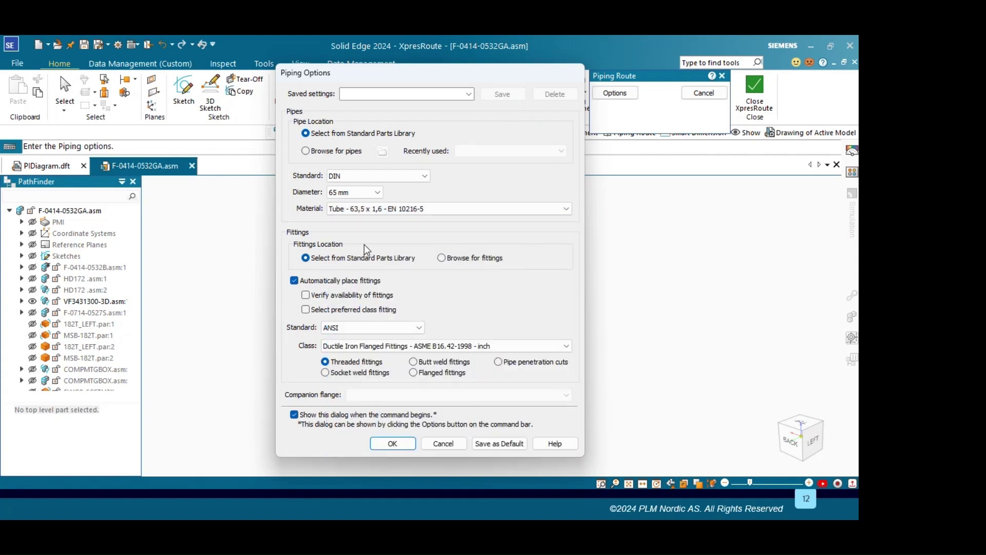
Step: Set the fittings to DIN class Butt-welding pipe fittings - DIN EN 10253-2 with butt weld fittings, and accept the piping options
left_click(354, 327)
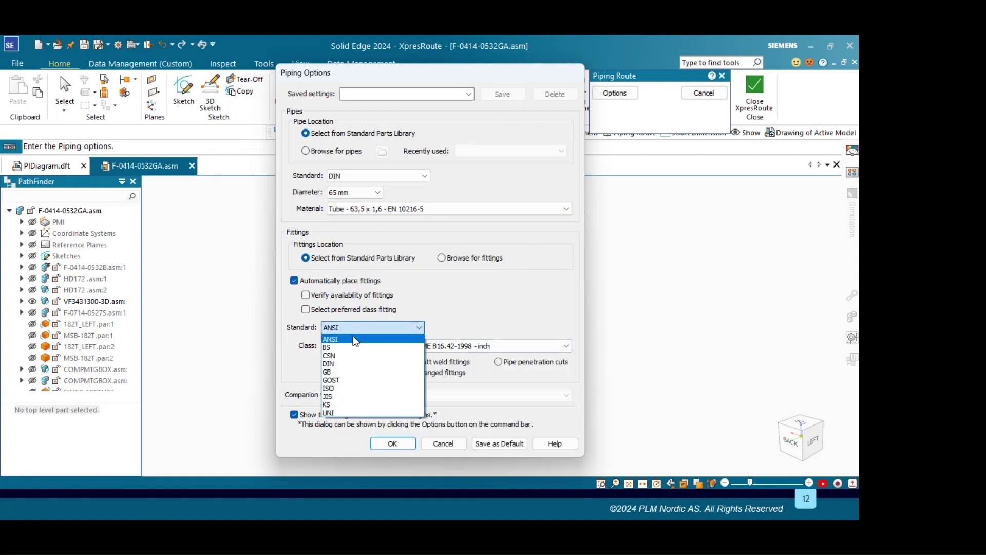
left_click(340, 364)
left_click(346, 349)
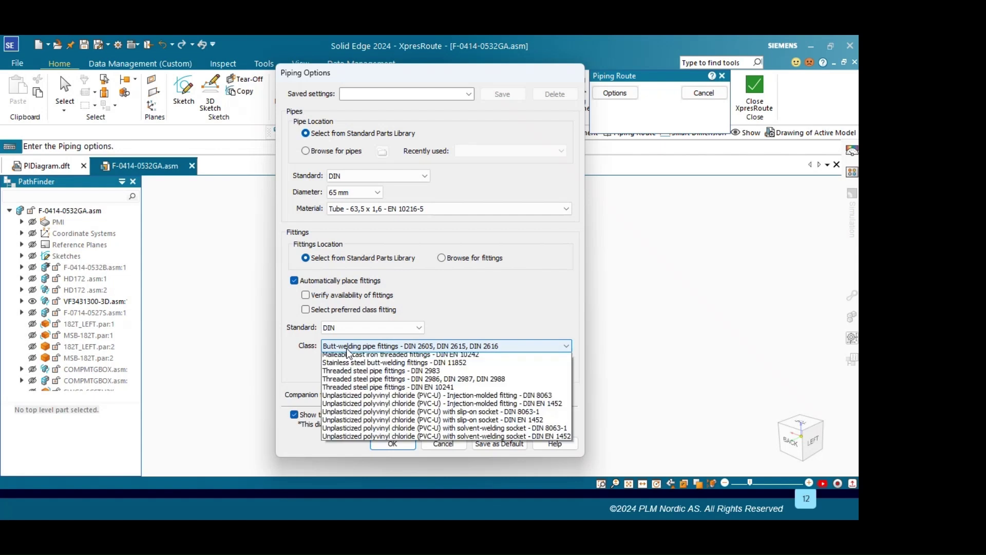
scroll(347, 352, "up", 2)
left_click(353, 371)
left_click(422, 366)
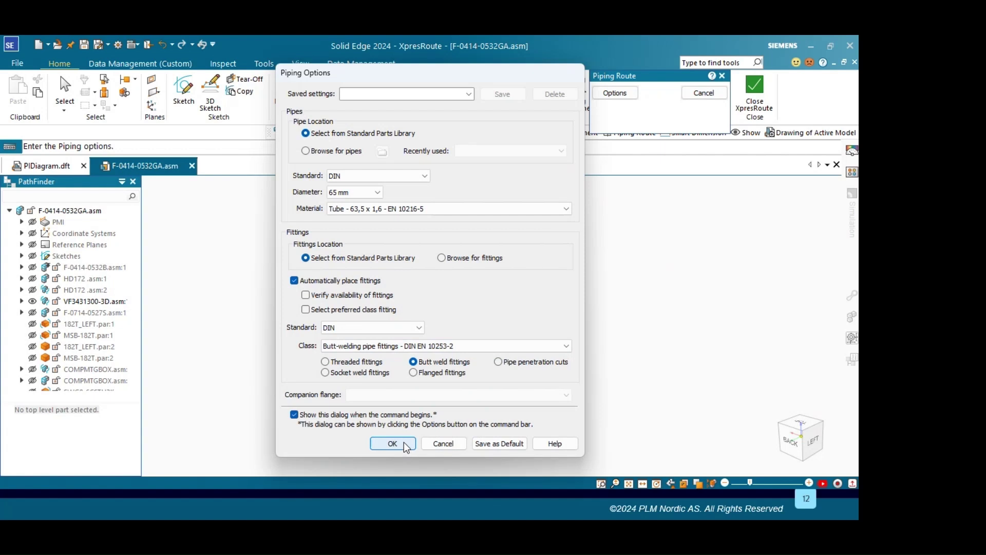
left_click(405, 444)
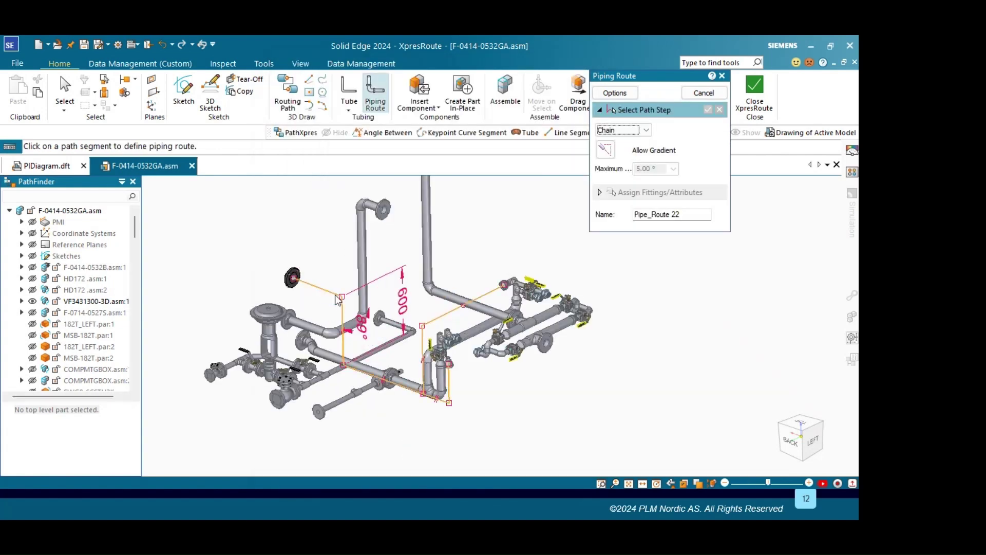
Step: Select the entire branched path as a chain, allow a gradient of up to 5°, and accept it to place the fittings automatically
left_click(337, 299)
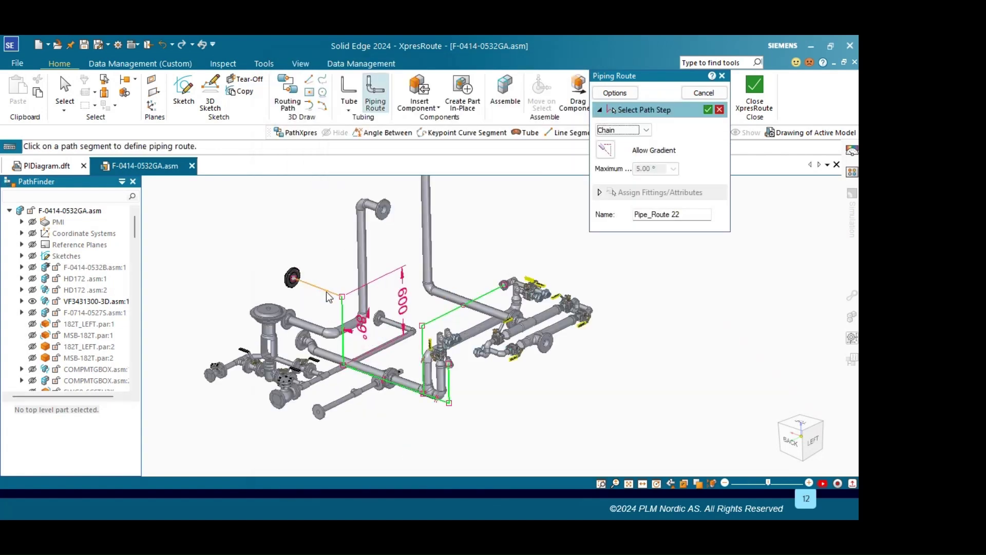
left_click(606, 150)
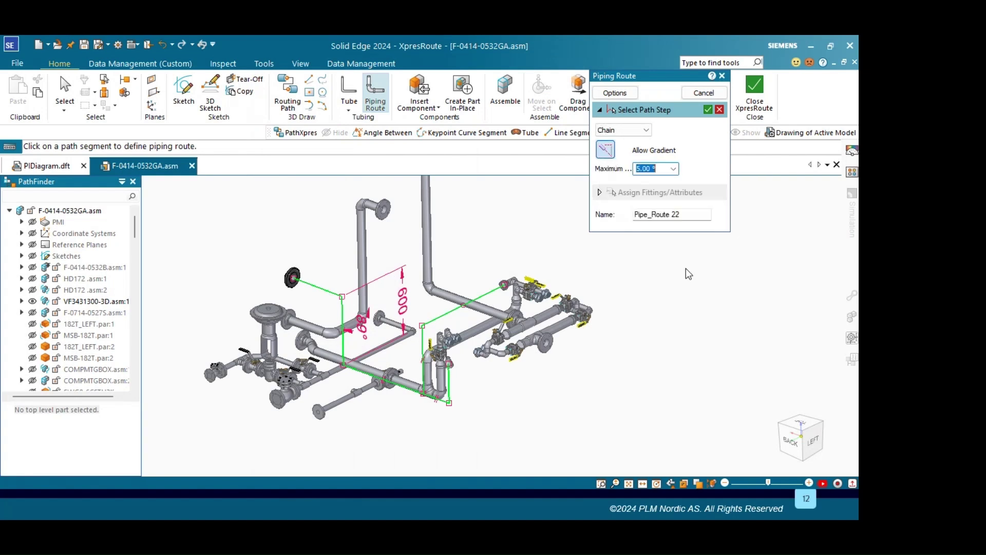
left_click(647, 271)
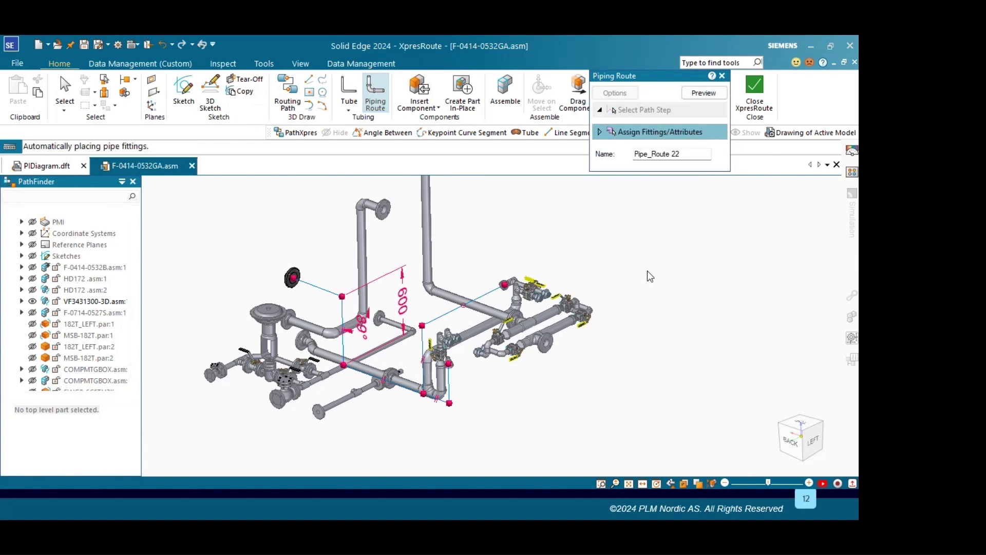
scroll(355, 299, "up", 4)
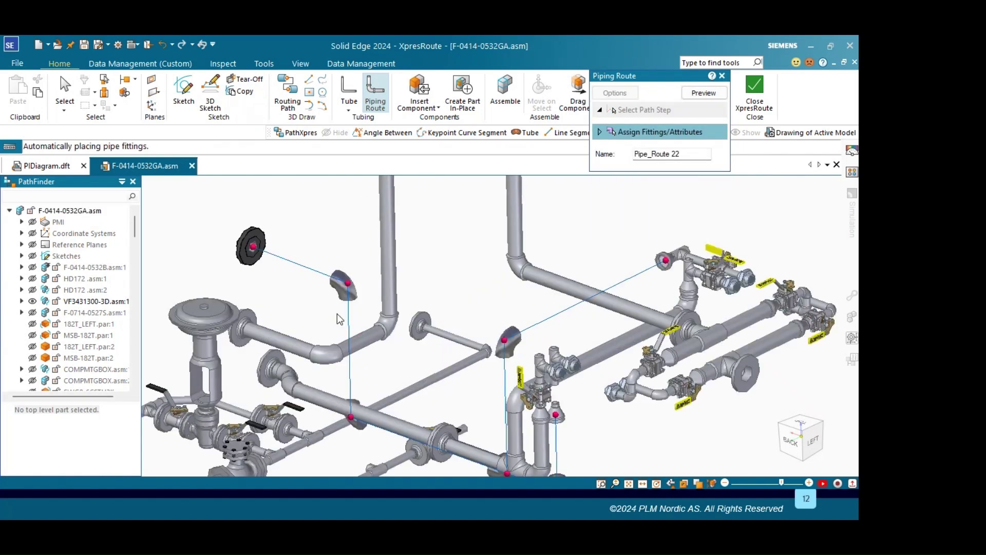
scroll(339, 291, "down", 2)
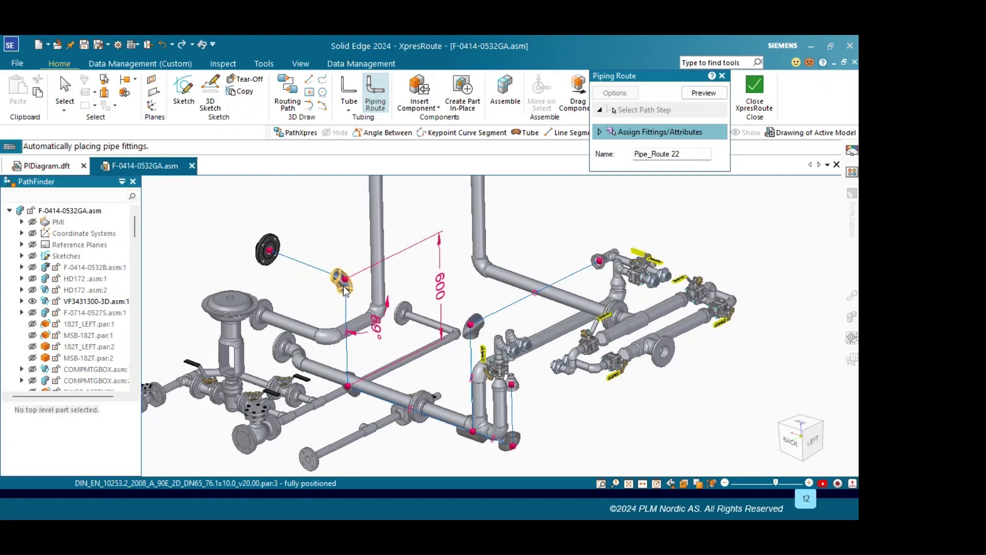
middle_click_drag(470, 441, 480, 440)
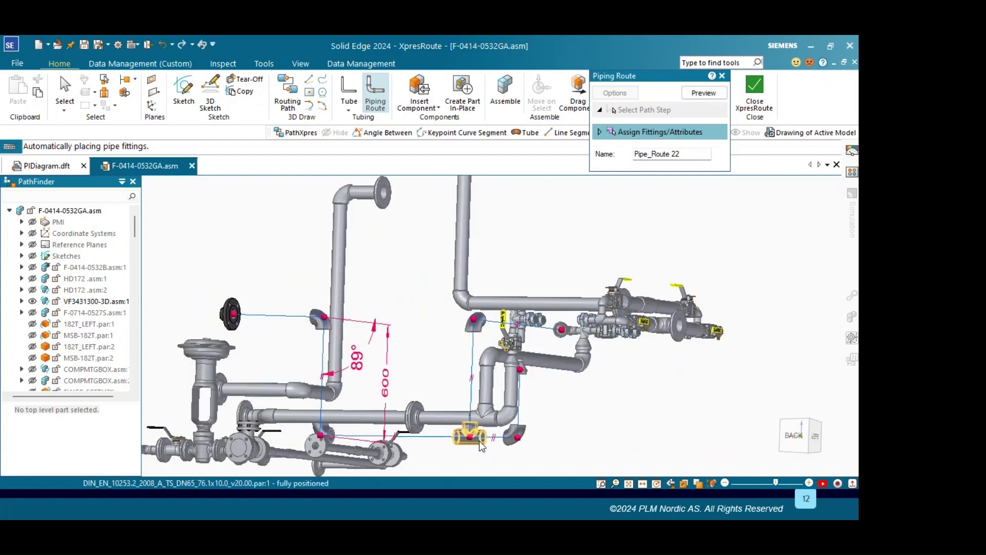
middle_click_drag(437, 401, 320, 314)
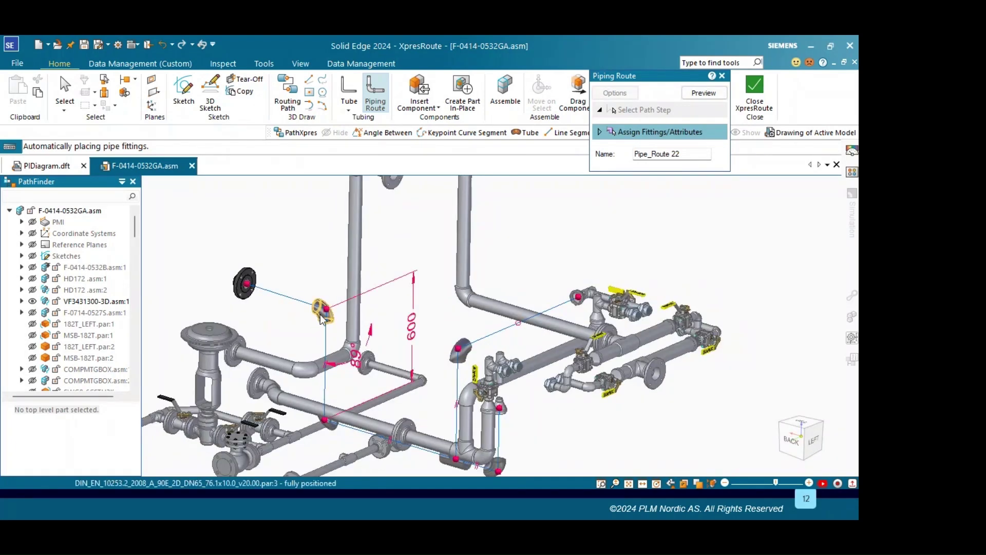
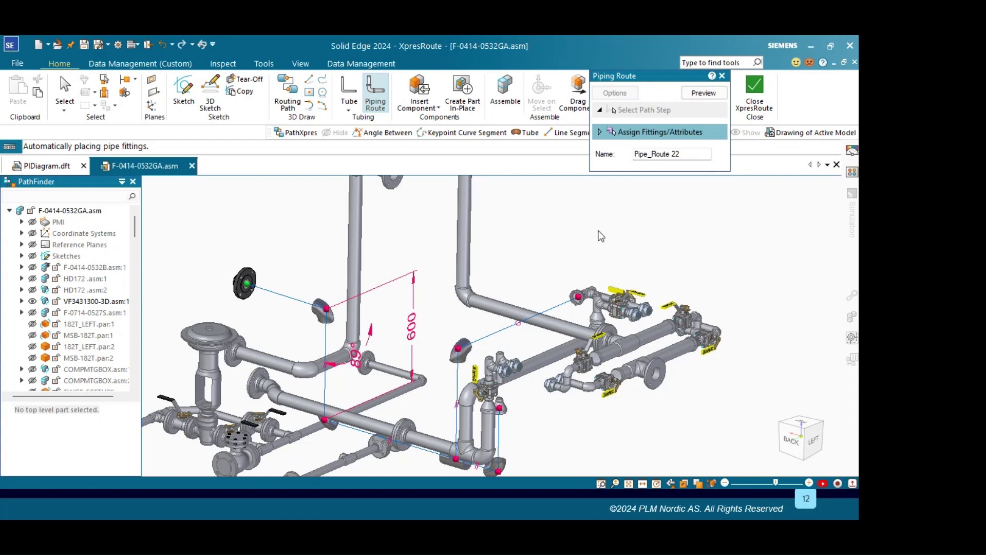
Step: In Standard Parts, assign a DIN EN 1092-1:2008 welding neck flange with nominal size 65 mm and nominal pressure 250 bar to the free-flange end
key("super")
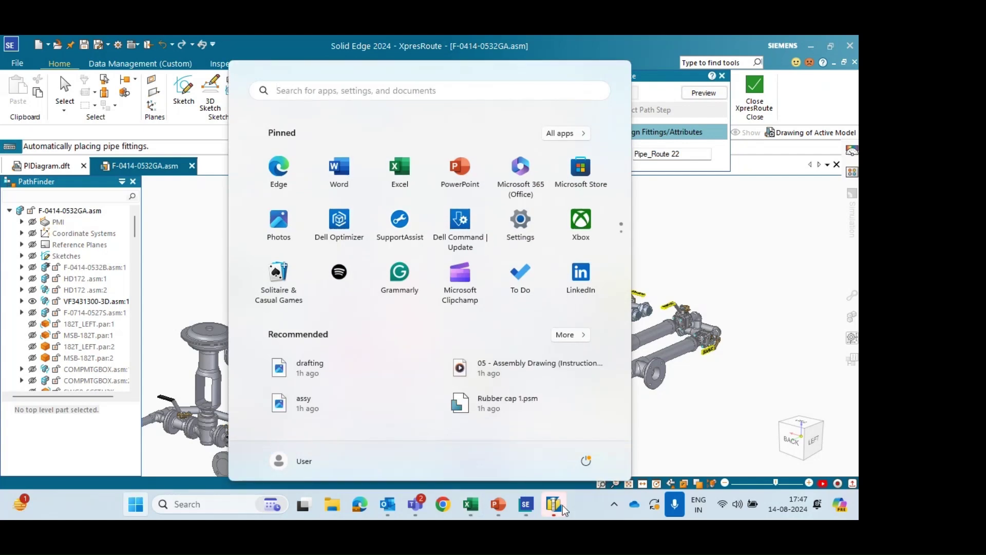
left_click(554, 504)
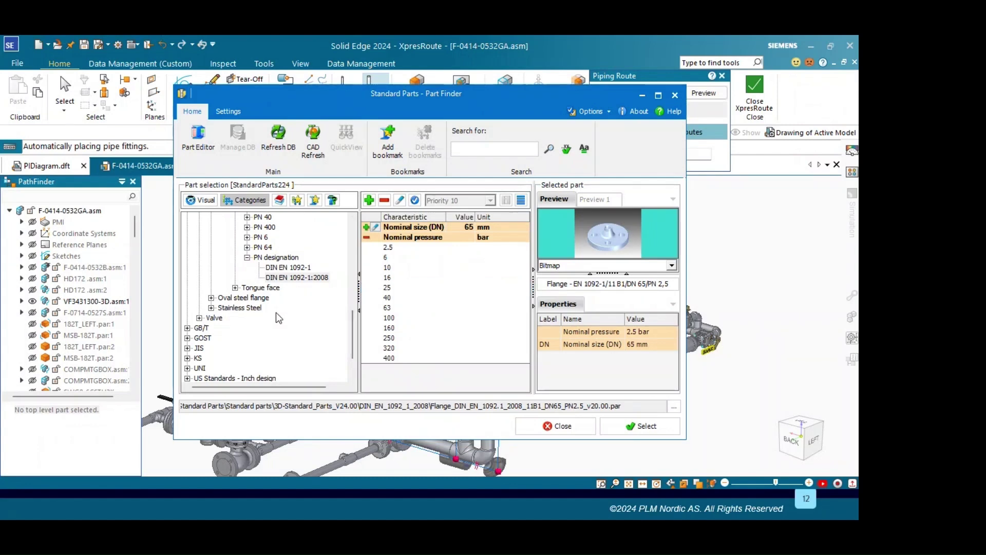
left_click(289, 279)
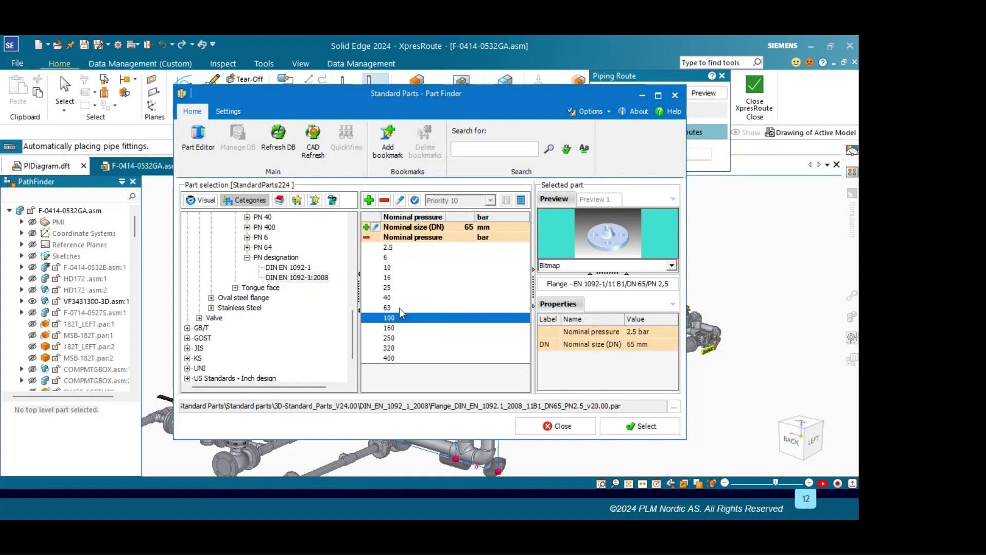
scroll(292, 276, "up", 8)
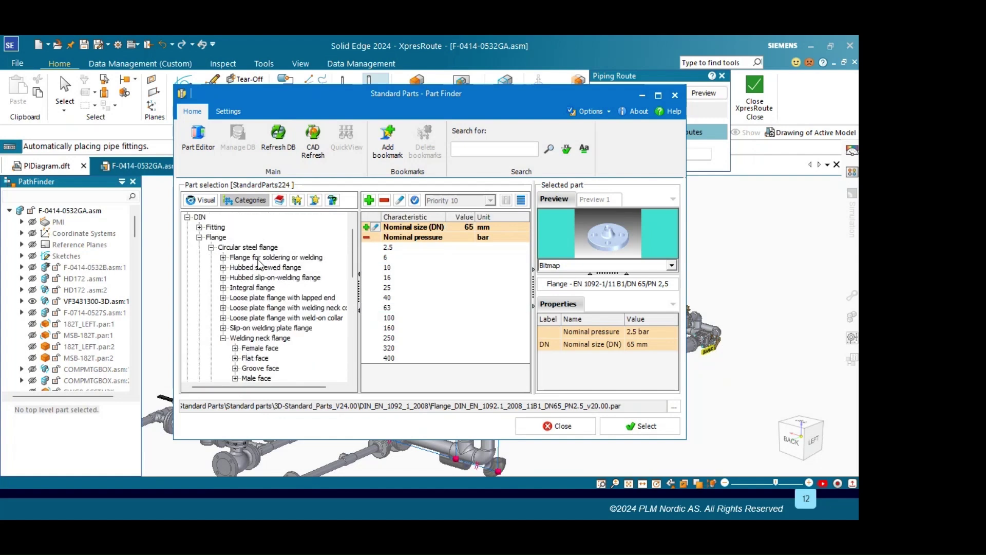
scroll(259, 265, "down", 8)
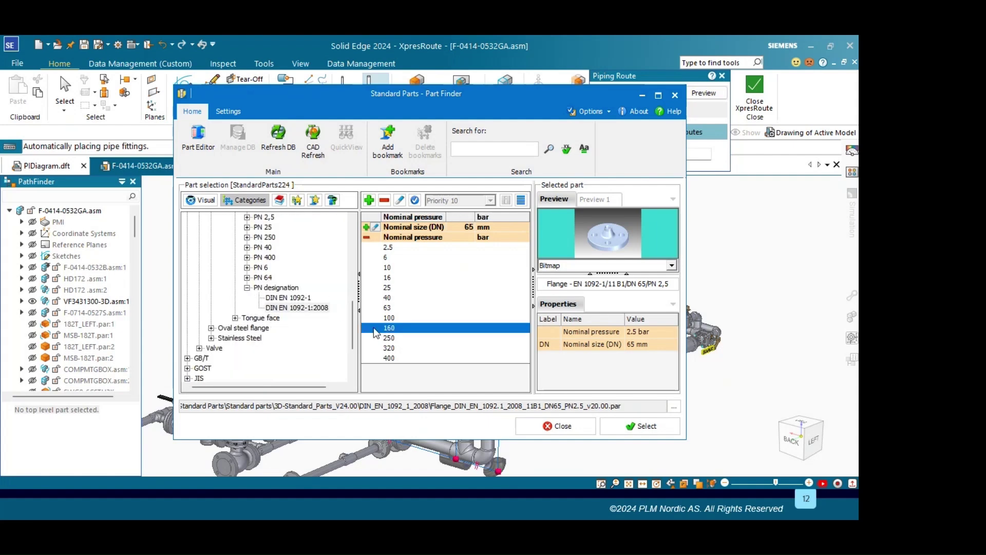
left_click(396, 338)
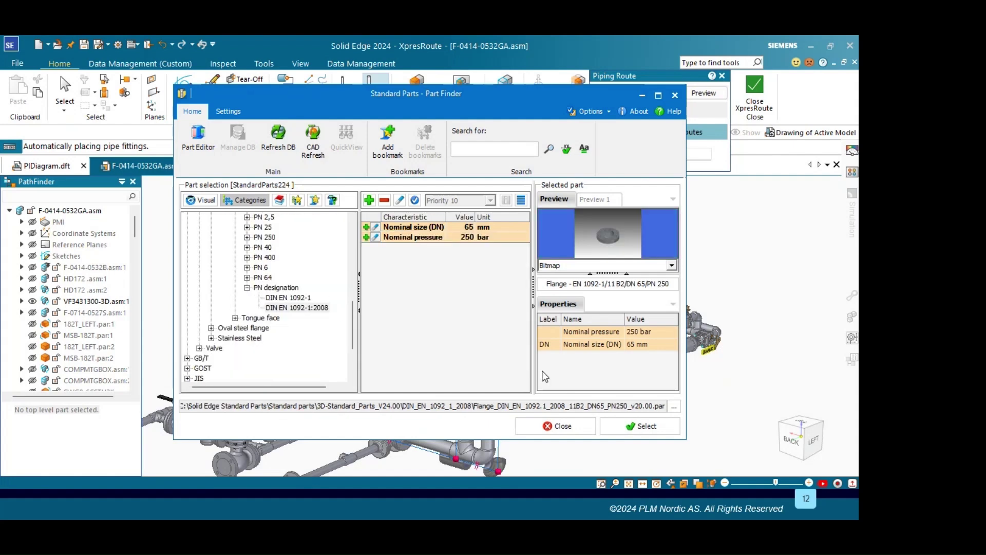
left_click(653, 429)
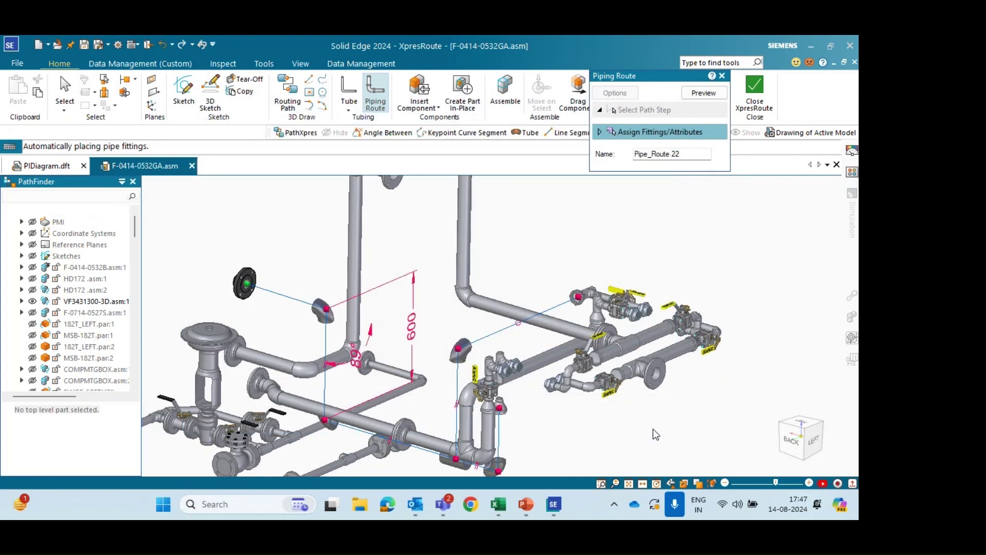
Step: Finish the generated piping route after checking its pipes and fittings, and leave the piping command without starting another route
middle_click_drag(272, 278, 337, 250)
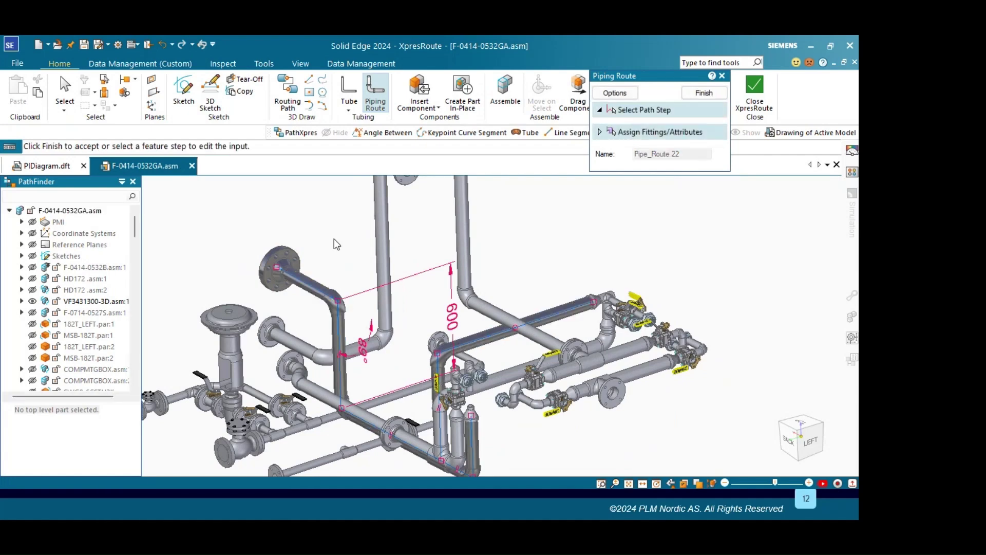
scroll(334, 238, "down", 3)
middle_click_drag(328, 285, 454, 376)
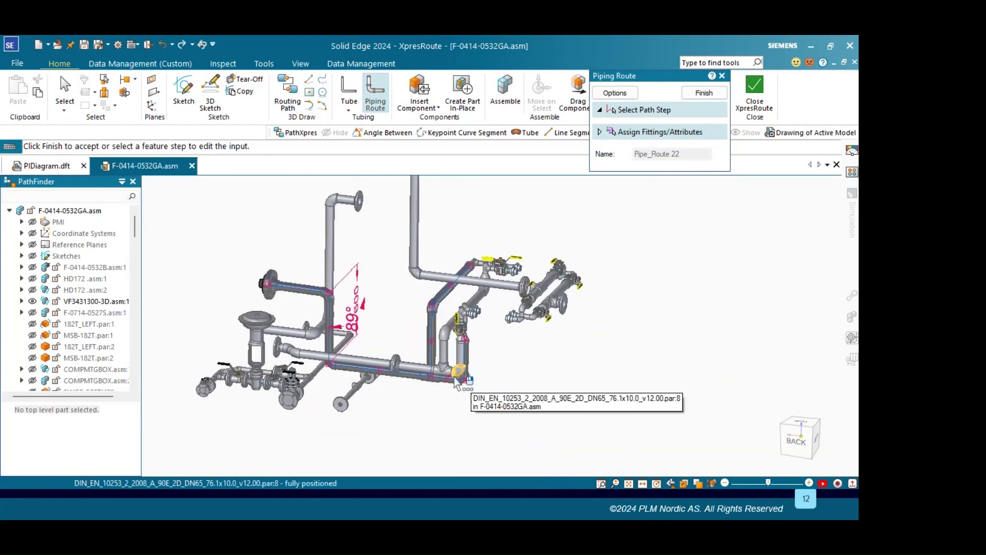
left_click(696, 102)
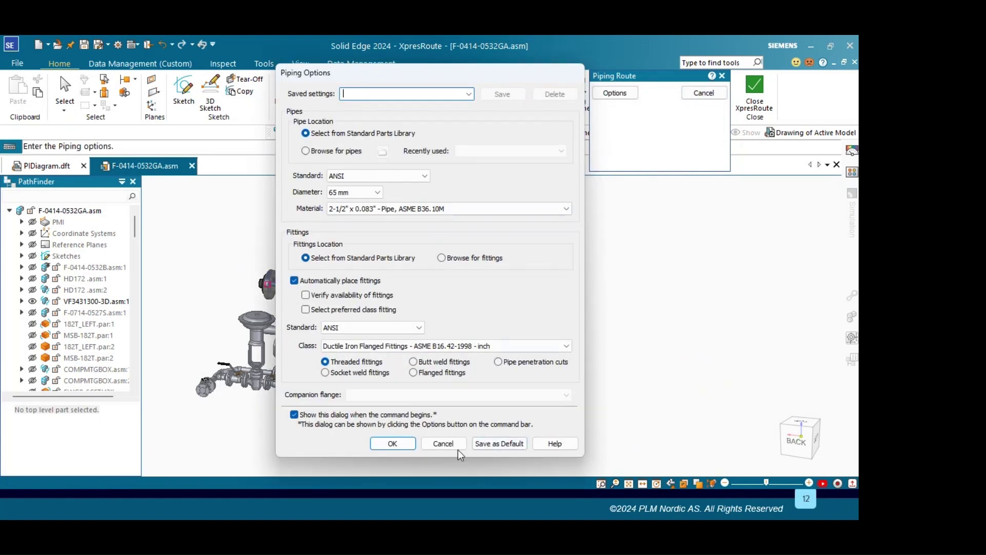
left_click(443, 443)
key("Escape")
Step: Hide all route paths and apply the 2-Piping Routes and 3-Stainless Drain Tube display configurations together
right_click(599, 249)
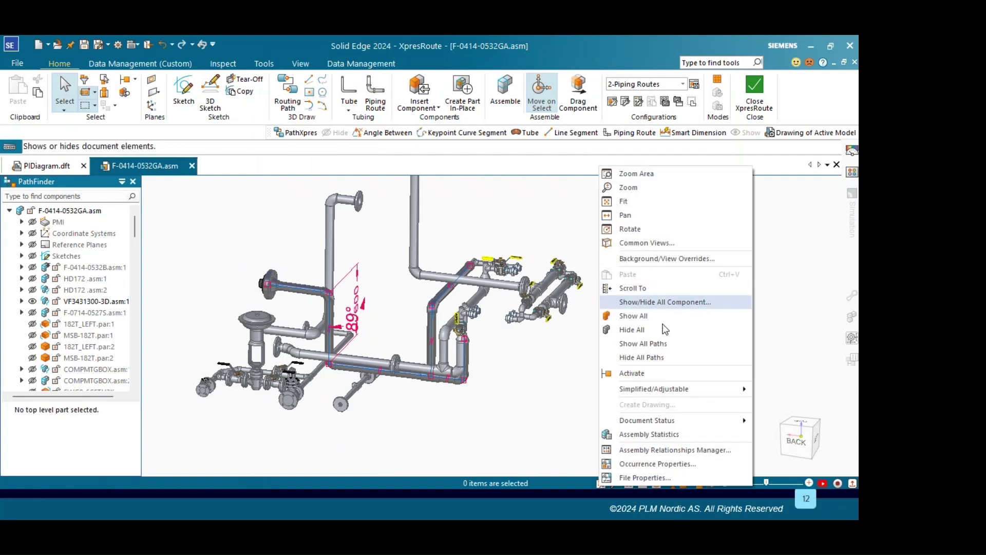
left_click(661, 357)
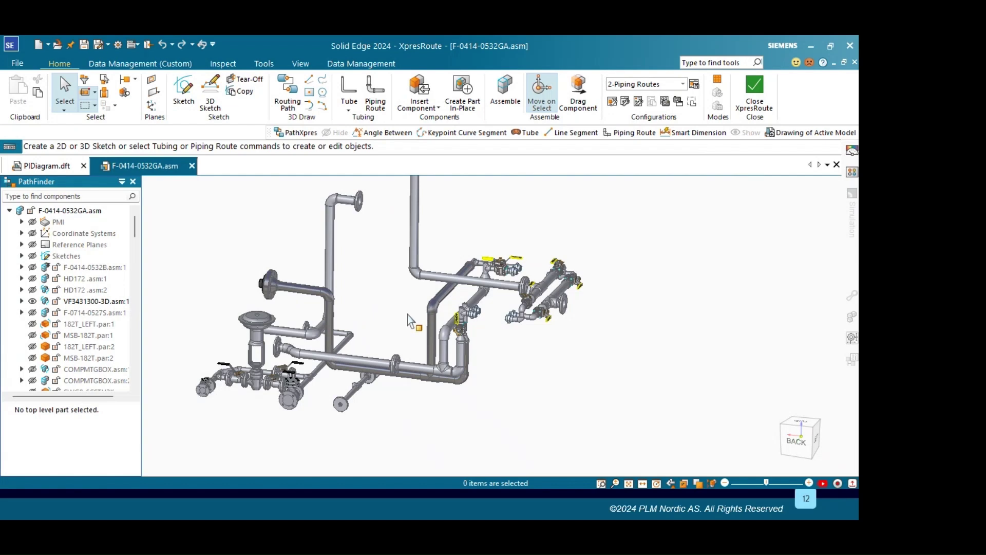
left_click(625, 101)
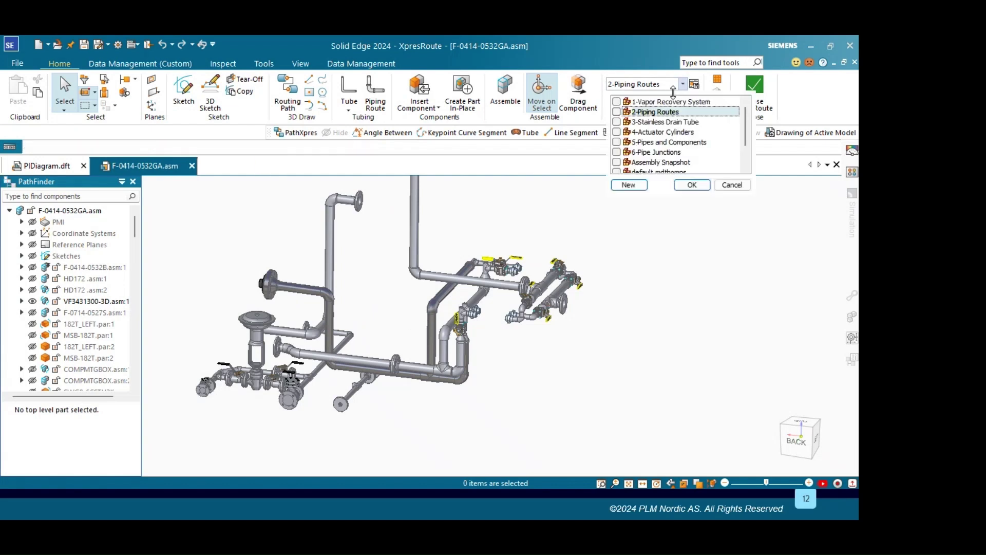
left_click(616, 112)
left_click(616, 121)
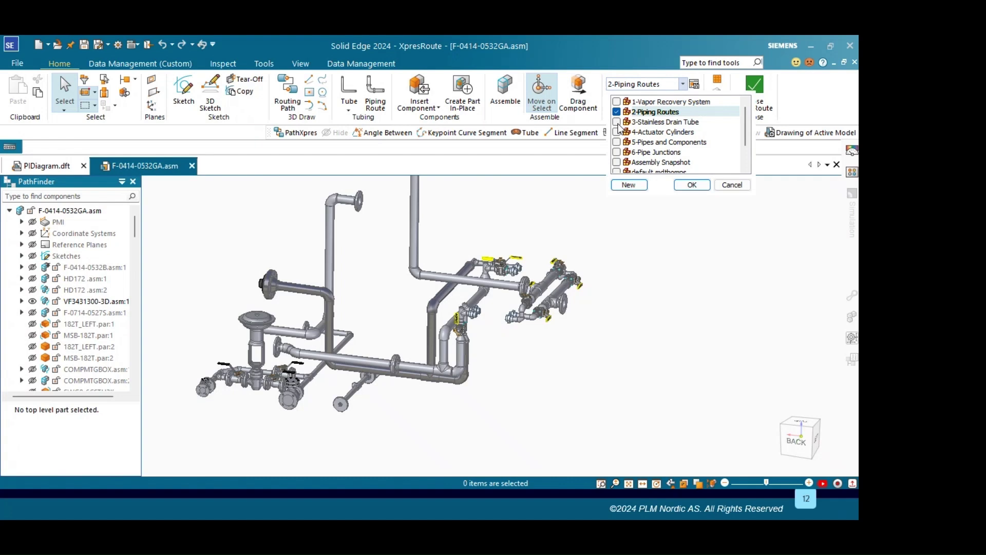
left_click(688, 186)
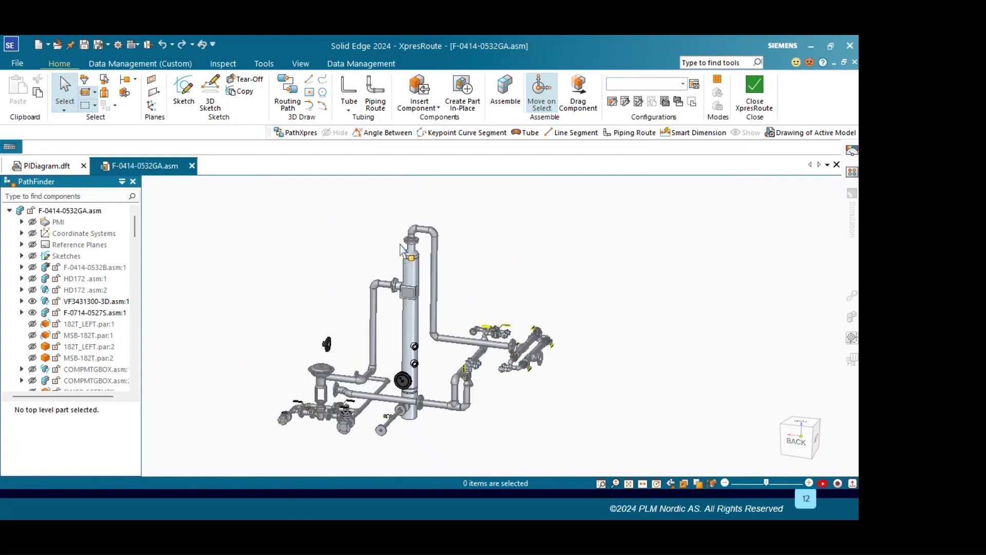
Step: Start a PathXpres tube path from the brass fitting below the black wheel-shaped part to the brass elbow on the lower pipe's tee
middle_click_drag(311, 285, 546, 341)
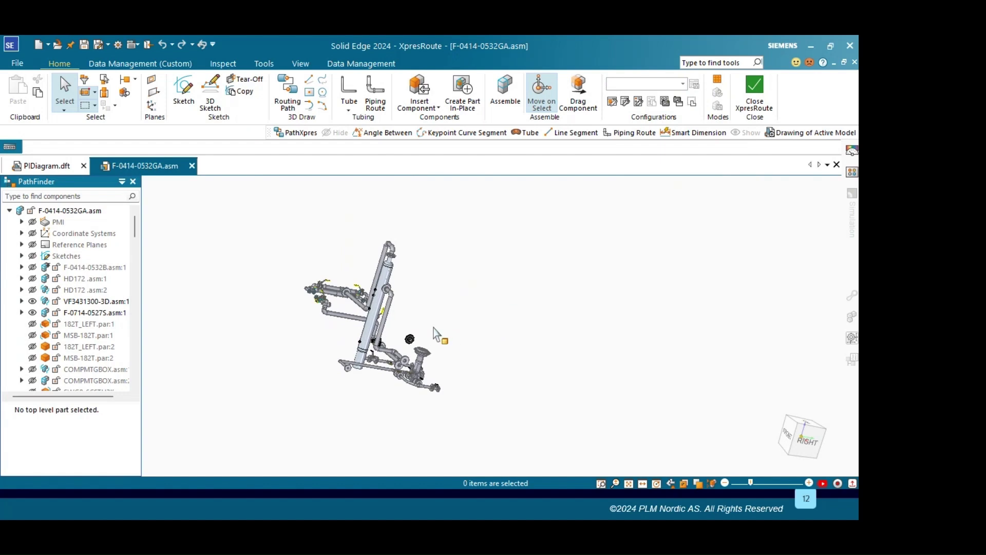
middle_click_drag(432, 335, 465, 354)
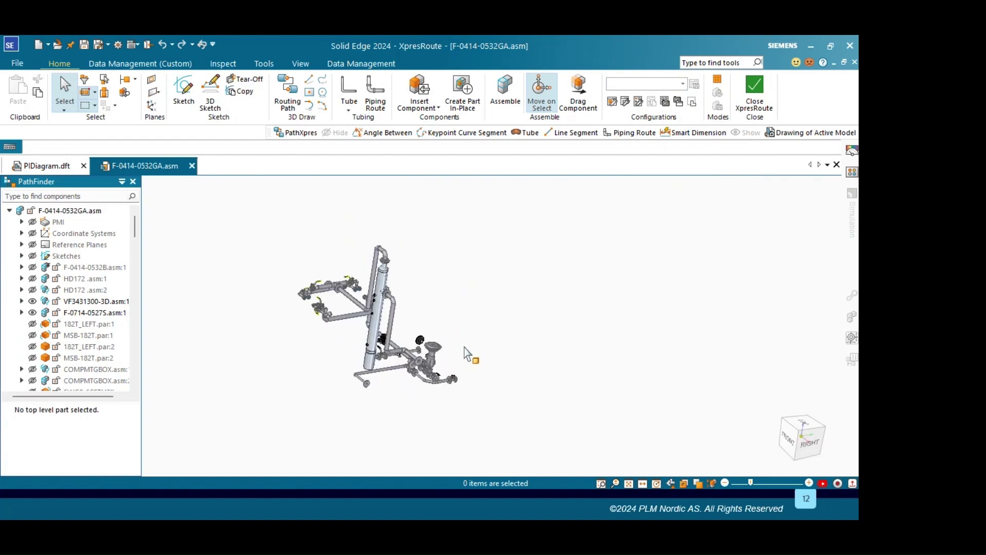
scroll(465, 353, "up", 5)
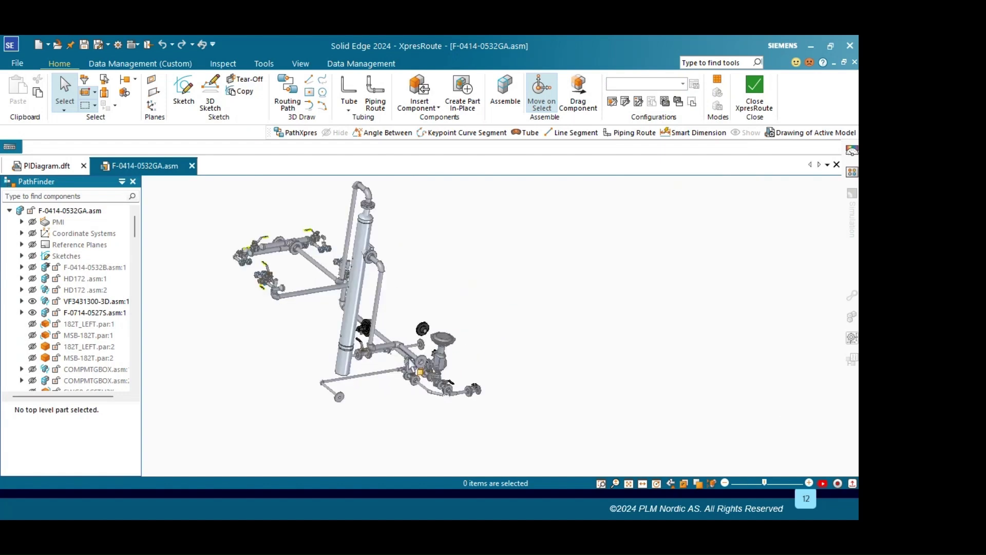
middle_click_drag(465, 353, 360, 308)
scroll(311, 319, "up", 5)
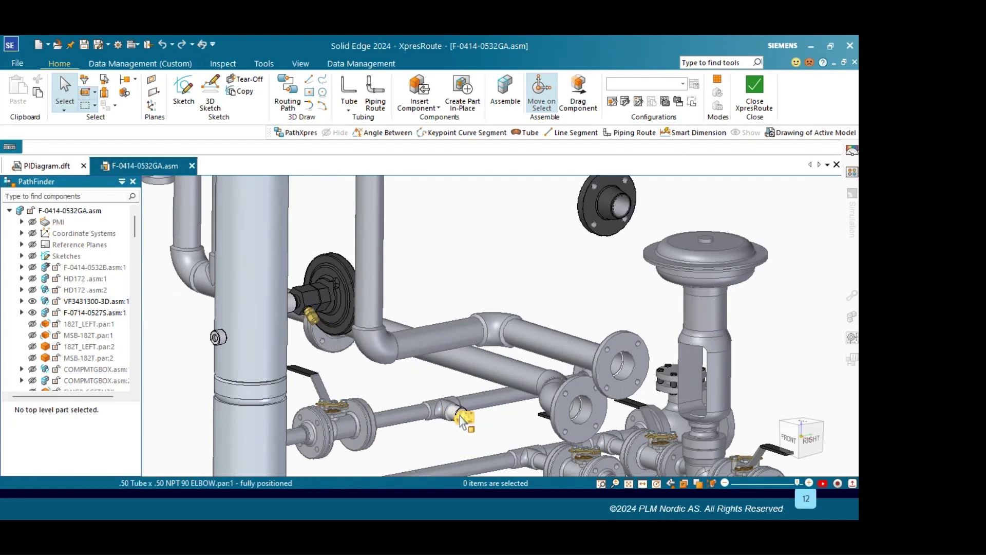
left_click(300, 132)
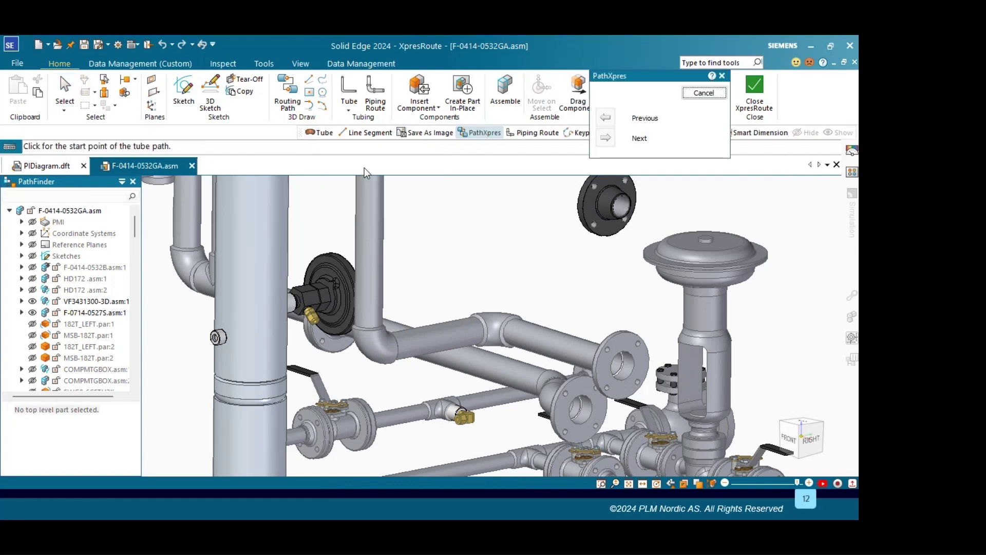
scroll(310, 316, "up", 5)
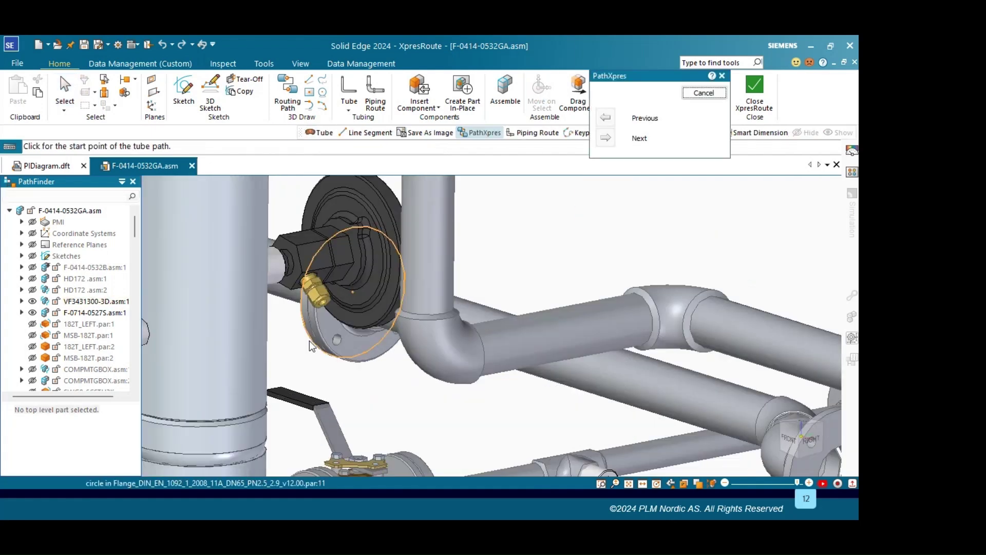
left_click(322, 287)
scroll(306, 309, "down", 5)
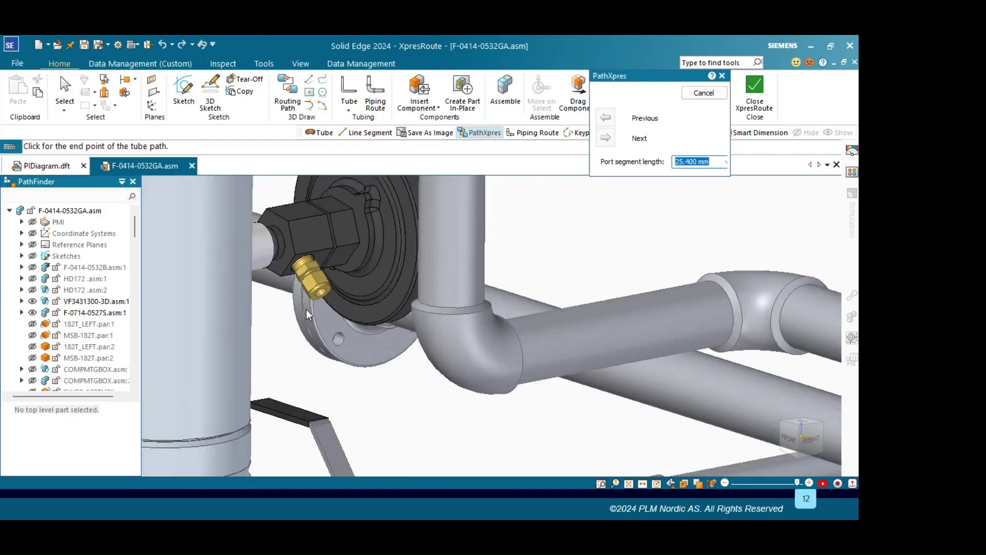
scroll(462, 401, "up", 6)
left_click(493, 371)
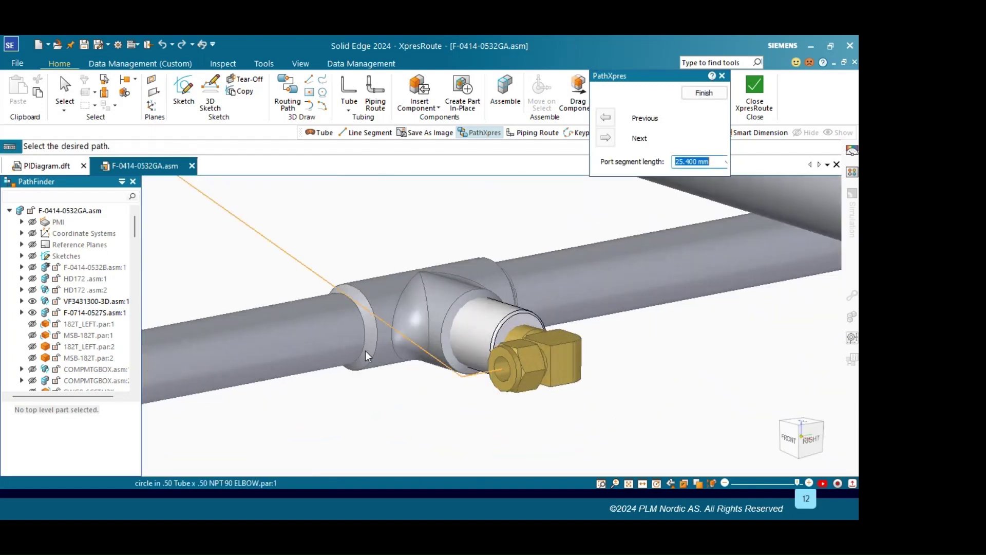
Step: Choose the last suggested path solution, set its port segment length to 150 mm, and leave the path command once it is created
scroll(365, 350, "down", 5)
scroll(350, 355, "up", 4)
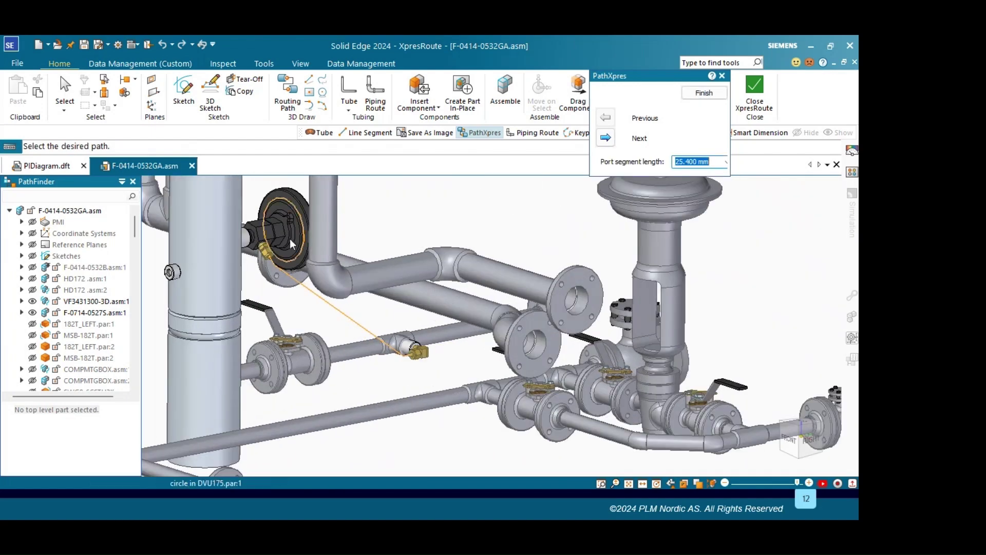
left_click(606, 138)
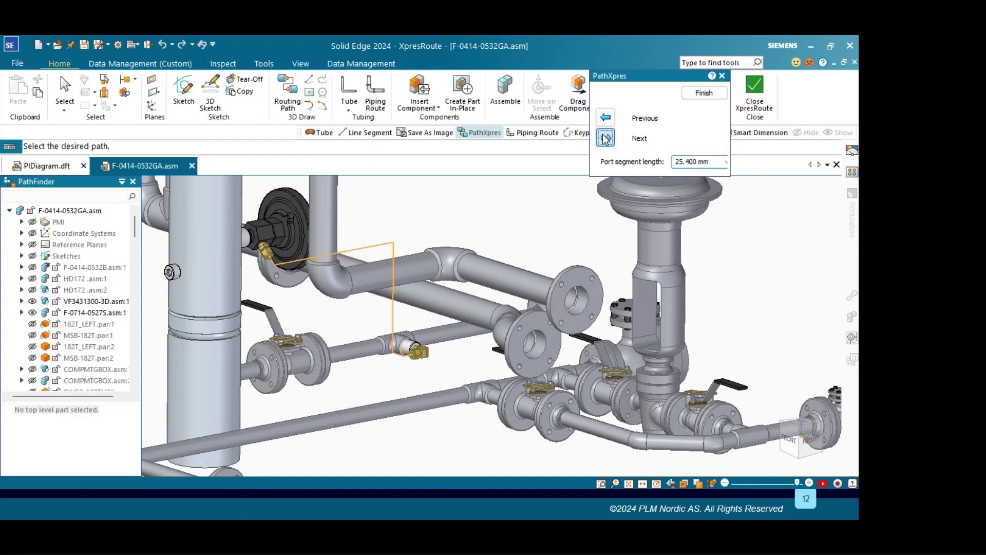
left_click(605, 138)
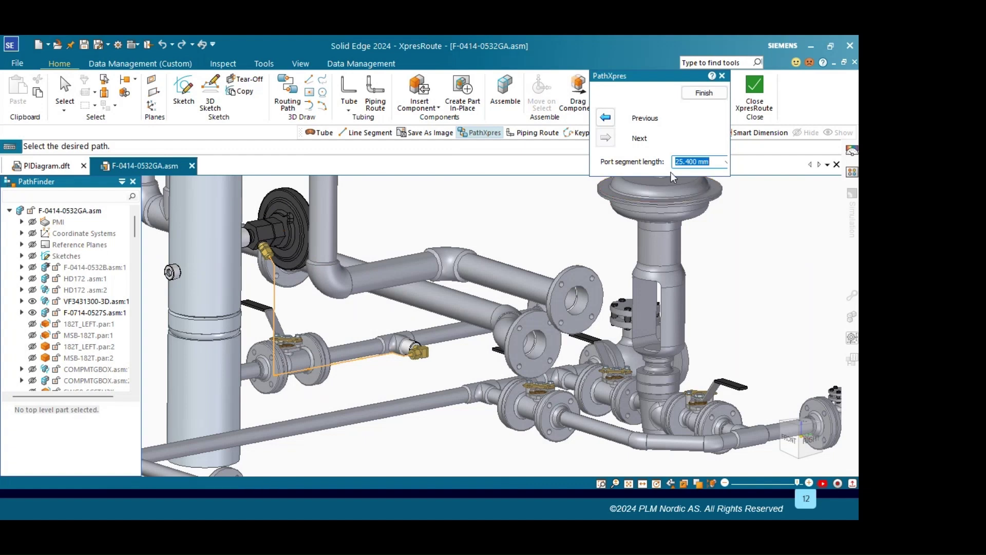
type("150")
key("Return")
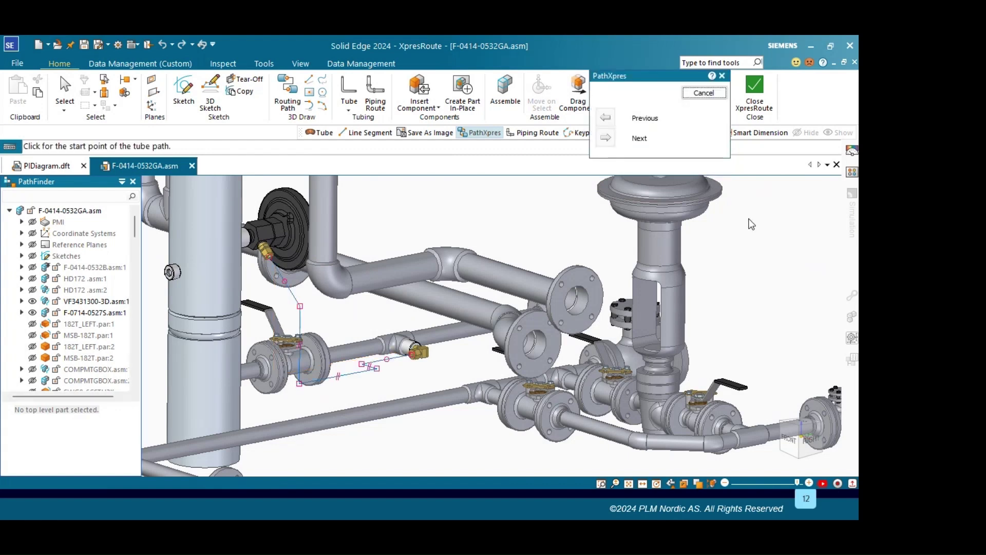
left_click(702, 93)
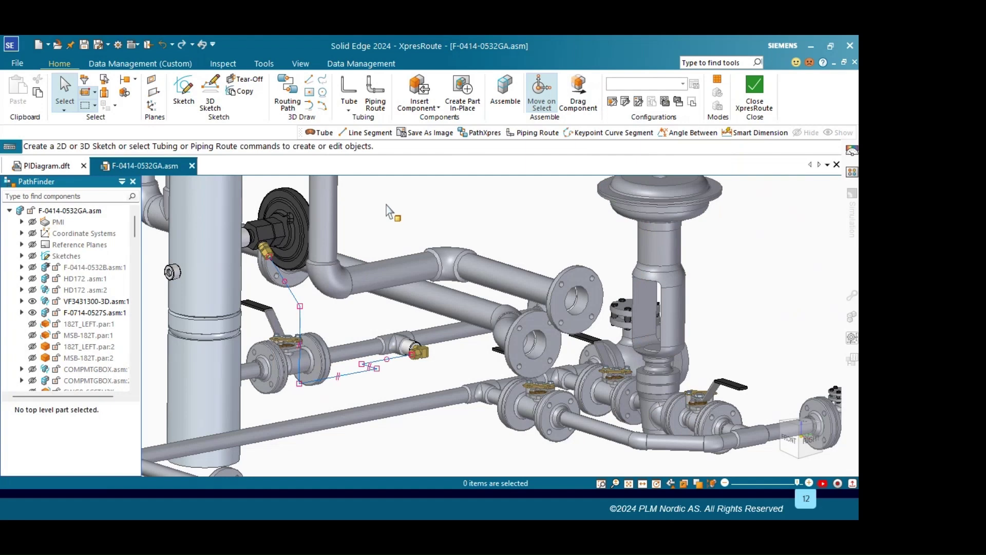
Step: Create a tube named CENTER DRAIN LINE with the Drain saved settings and select the new path as a chain
left_click(319, 133)
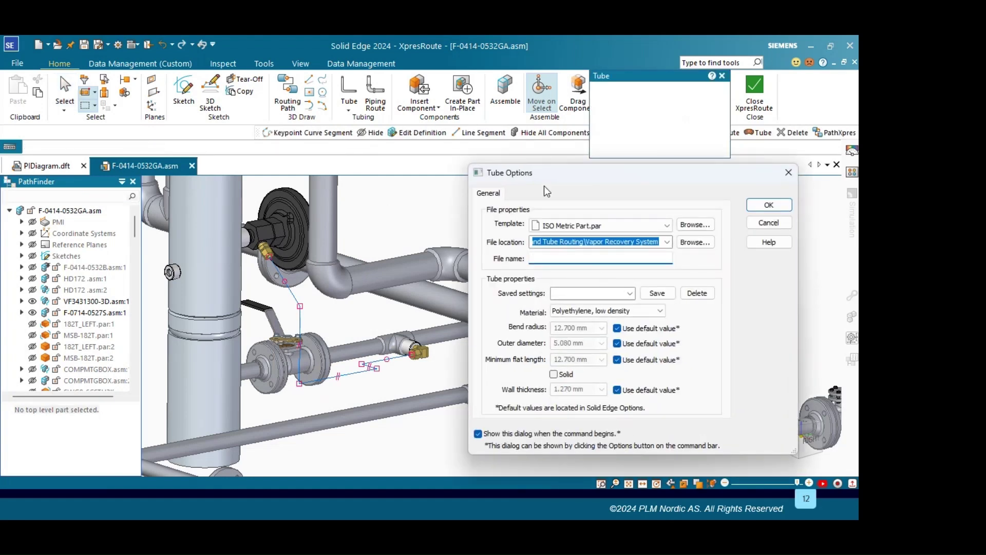
left_click_drag(546, 179, 371, 188)
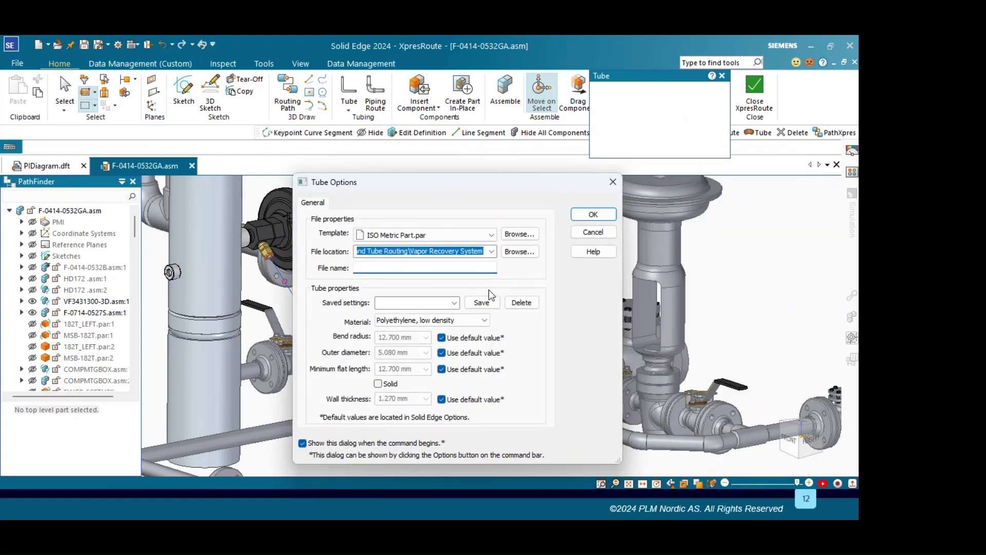
left_click(457, 303)
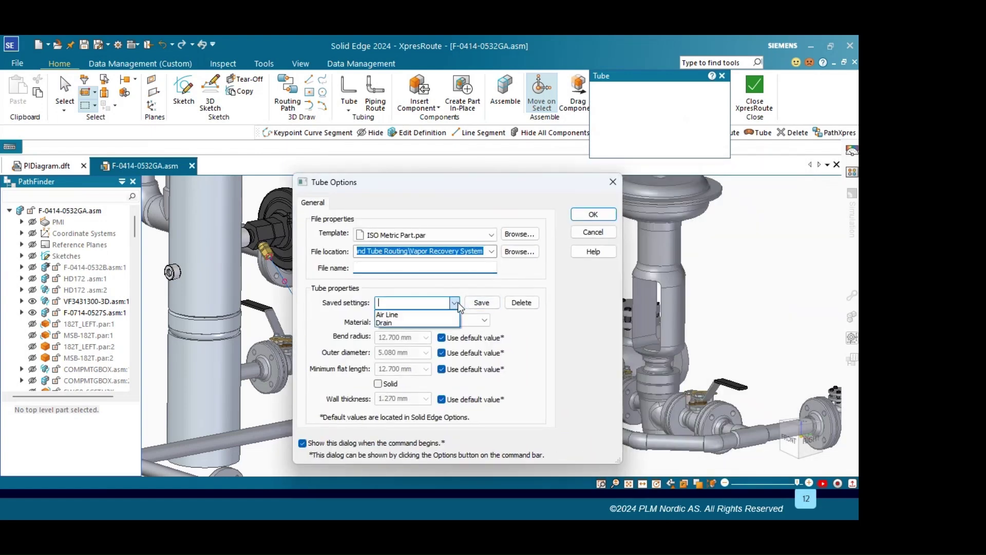
left_click(395, 322)
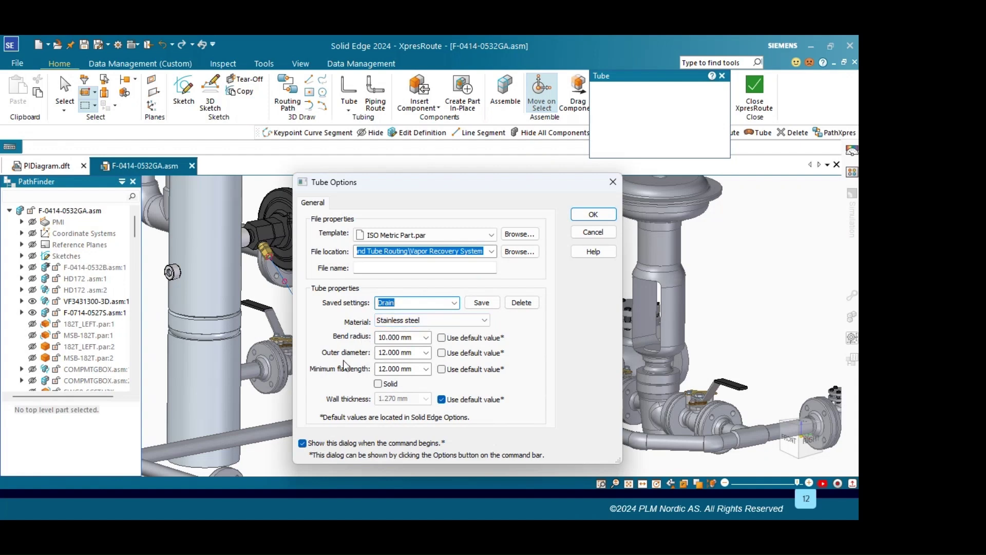
left_click(370, 268)
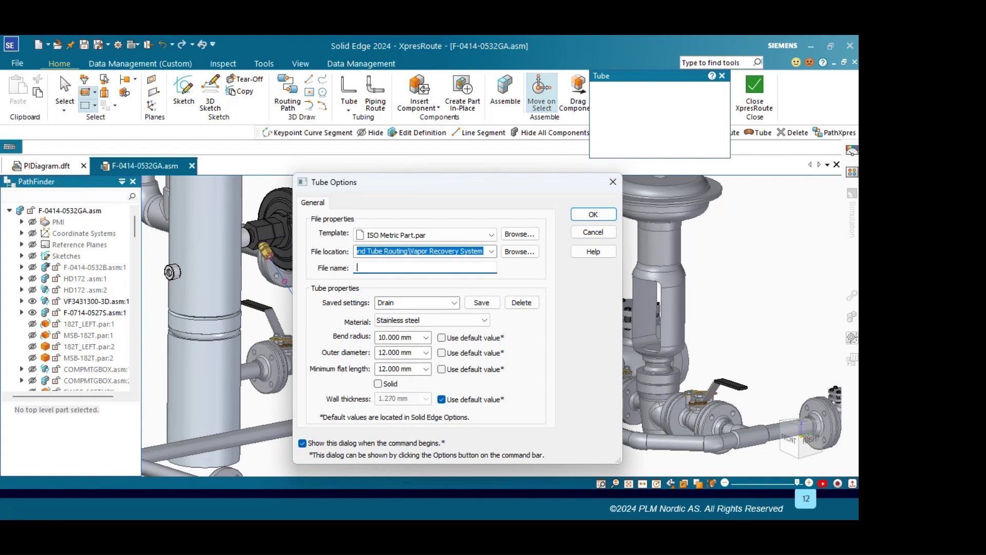
type("CENTER DRAIN LINE")
left_click(592, 216)
left_click(312, 316)
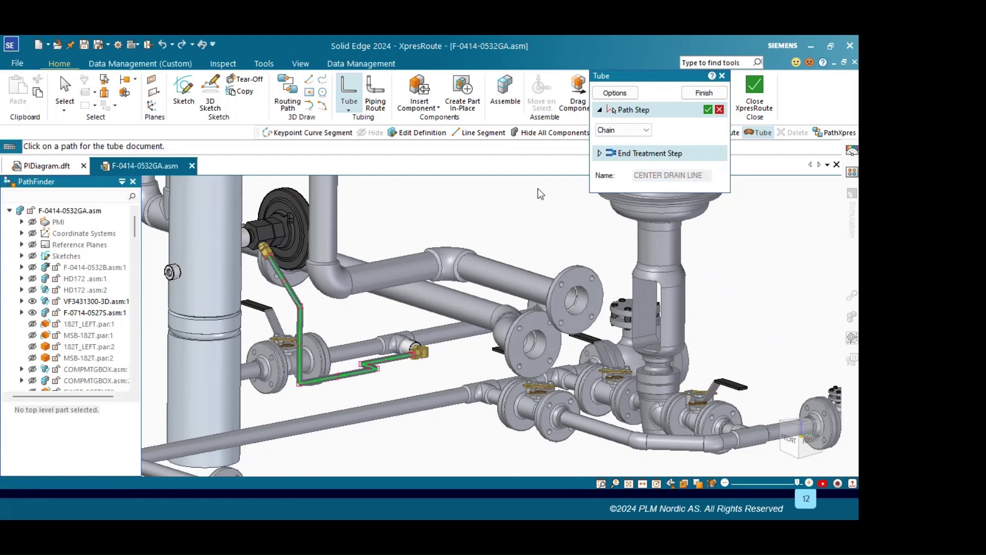
Step: Hide the .50 tube x .50 NPT fitting at the upper end of the drain tube
scroll(264, 249, "up", 5)
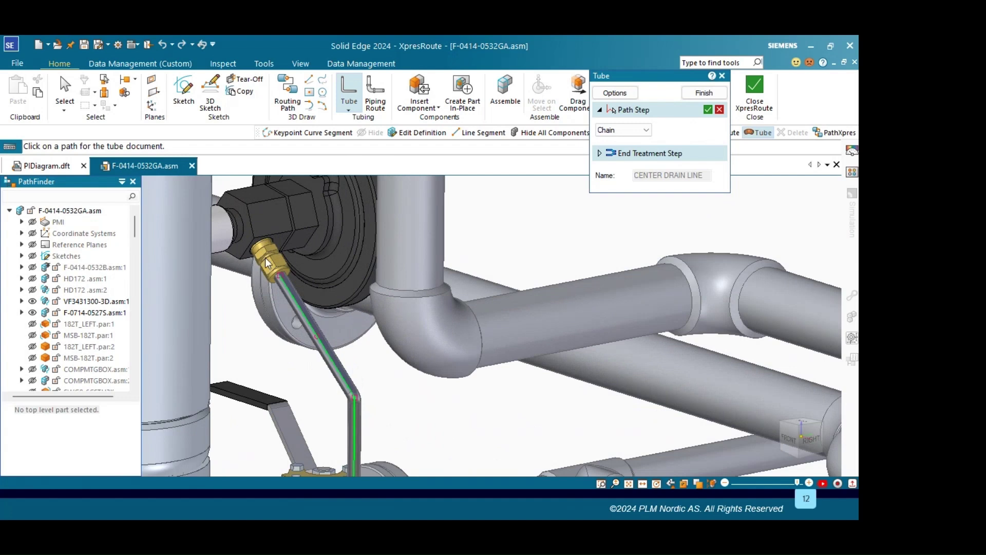
scroll(91, 295, "down", 5)
scroll(90, 294, "down", 10)
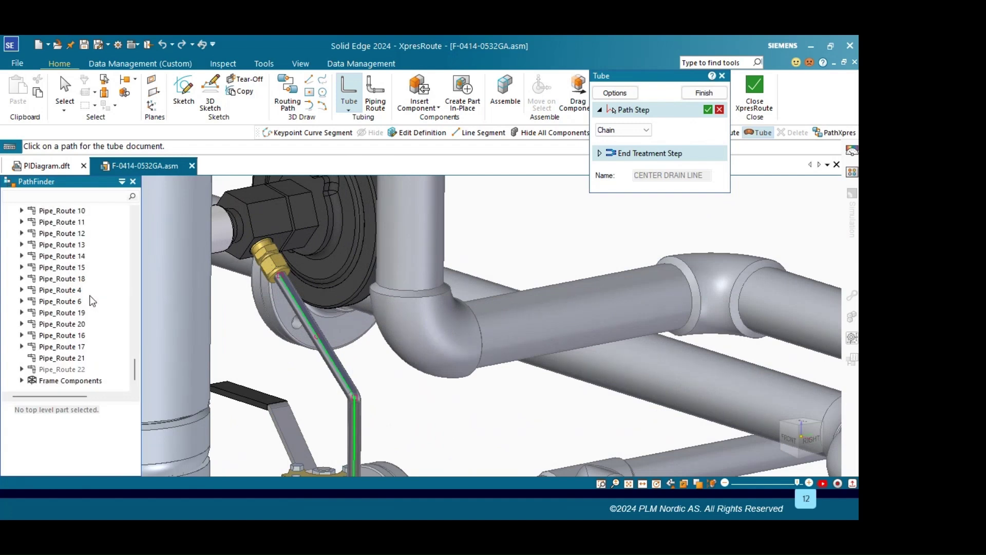
scroll(92, 301, "up", 6)
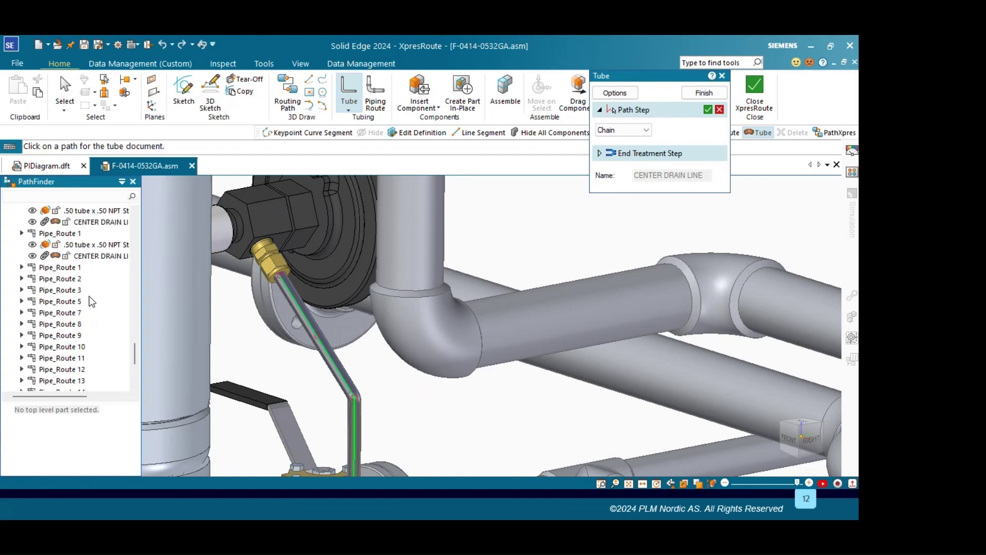
left_click(32, 313)
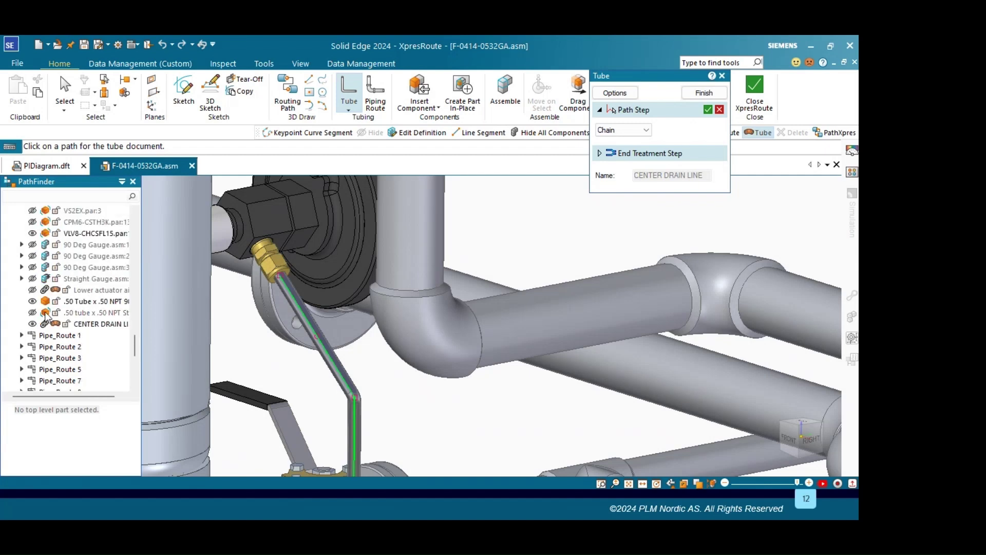
Step: Apply the Drain saved settings to the tube's End 1 treatment, giving a flange with 13 mm inside diameter, 45° angle and 1.270 mm radius
left_click(623, 153)
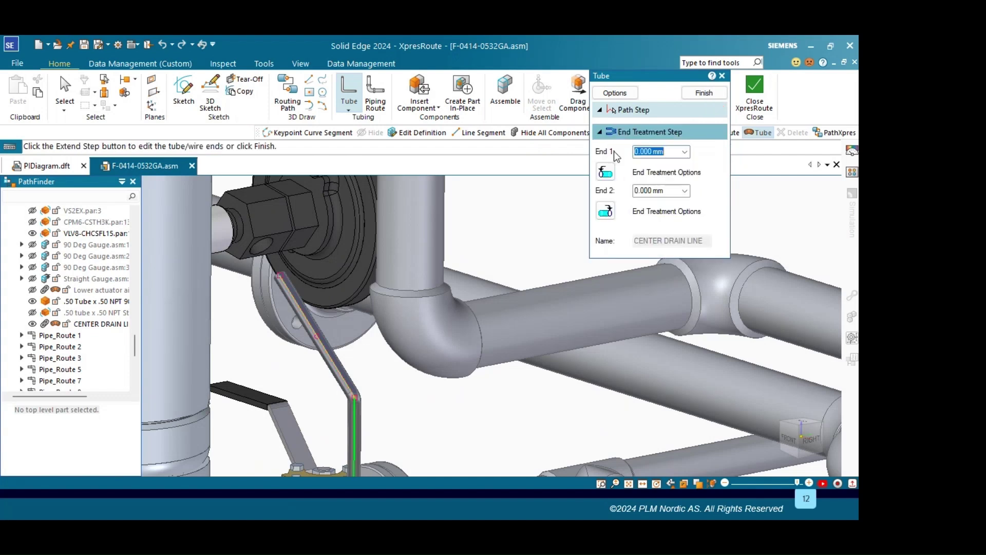
left_click(606, 173)
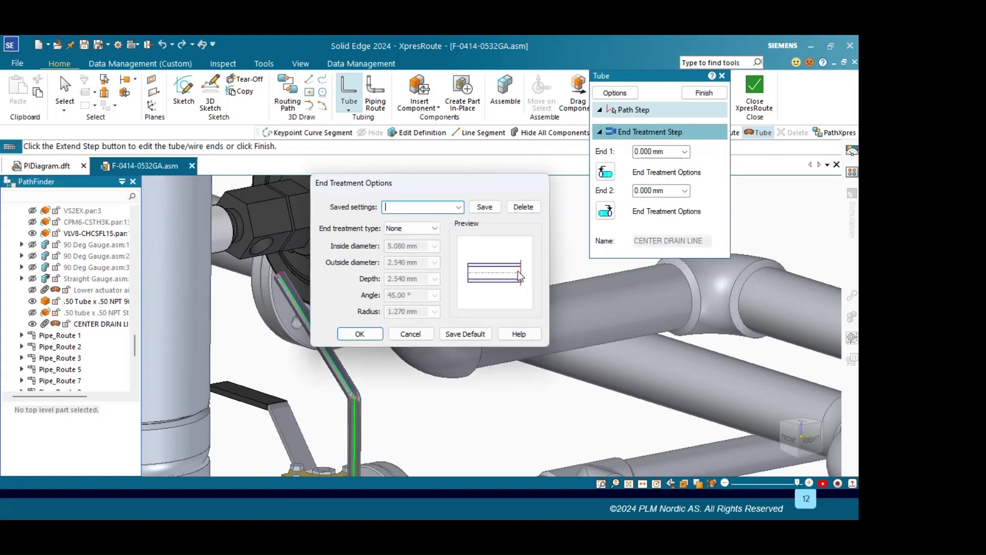
left_click(427, 228)
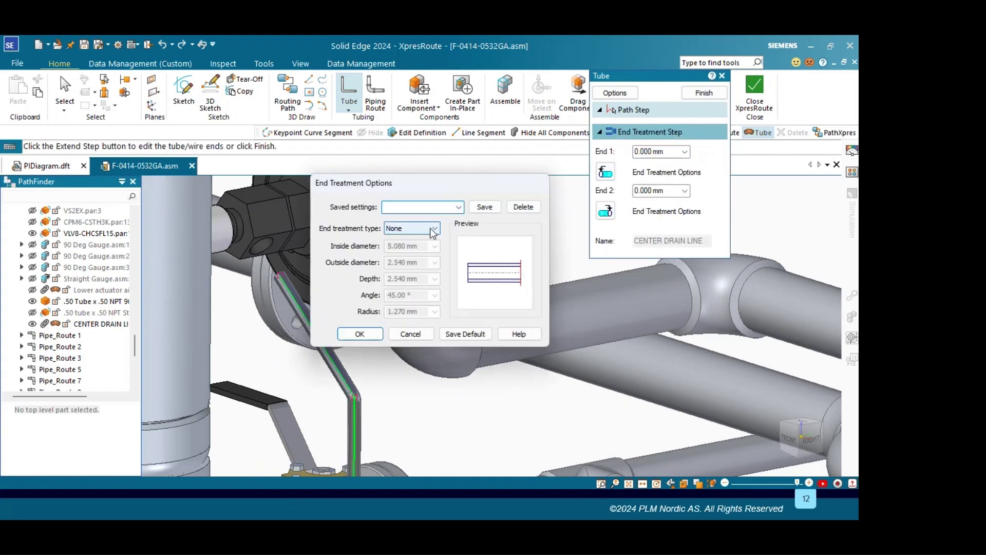
left_click(452, 206)
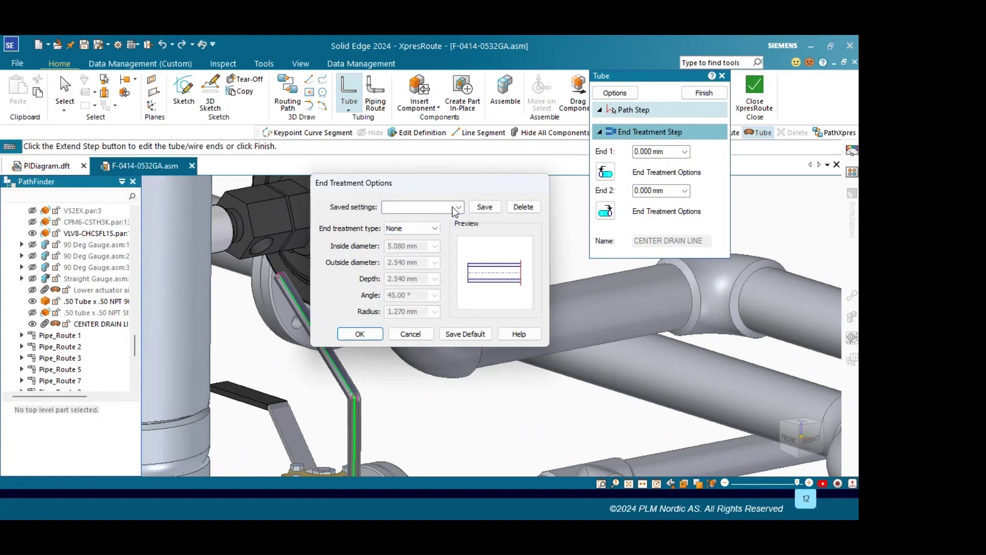
left_click(430, 229)
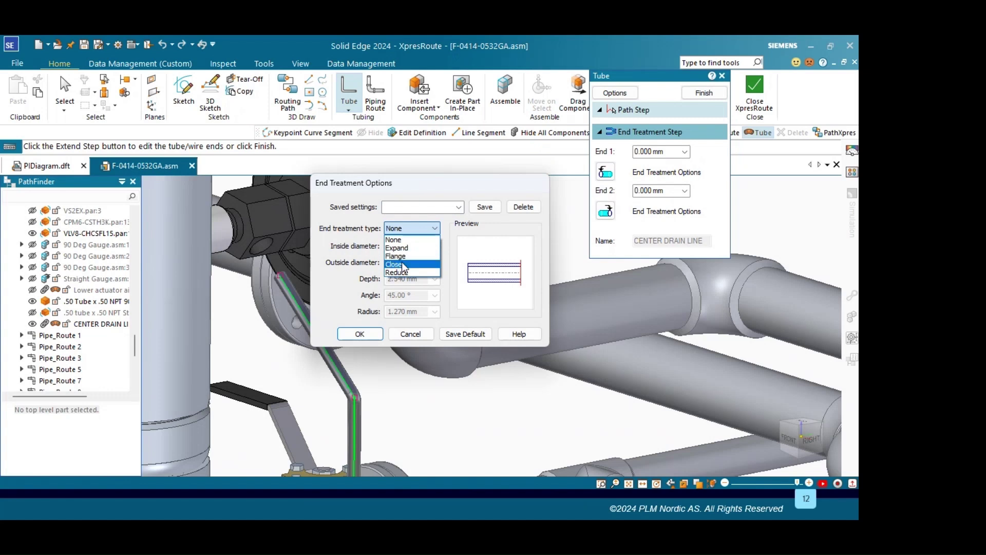
left_click(457, 208)
left_click(458, 208)
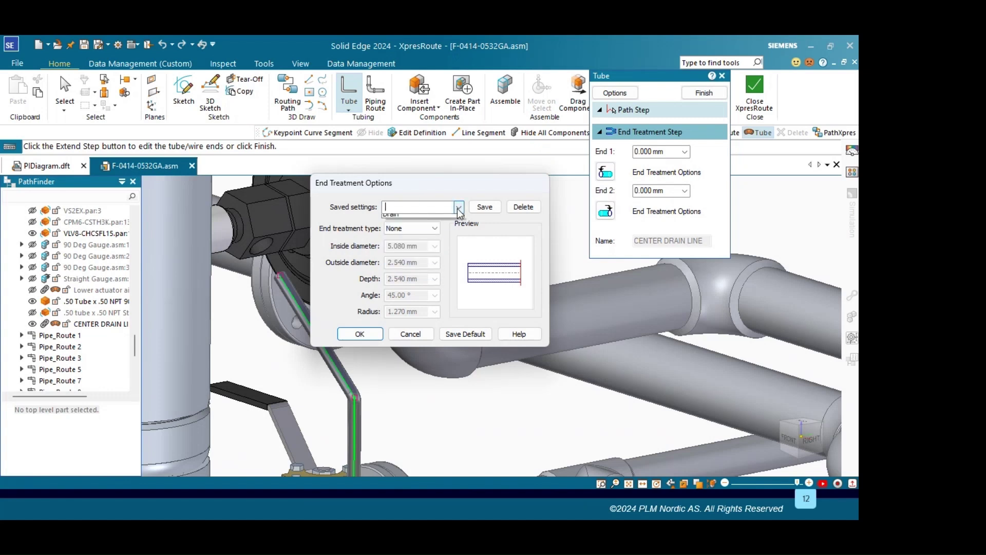
left_click(393, 218)
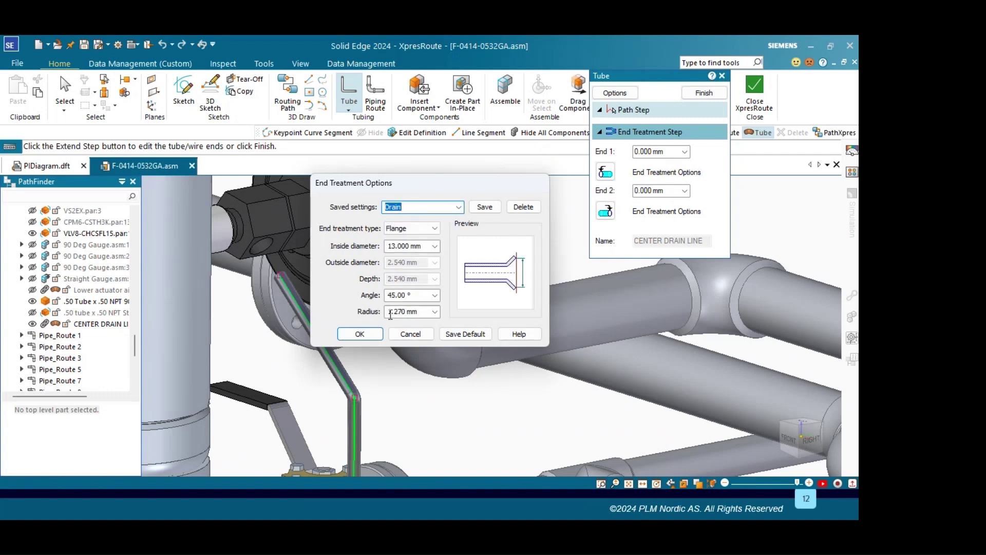
left_click(360, 334)
Step: Extend End 1 of the tube by 10 mm, preview the tube, and inspect its flared end
left_click_drag(667, 152, 634, 154)
type("10")
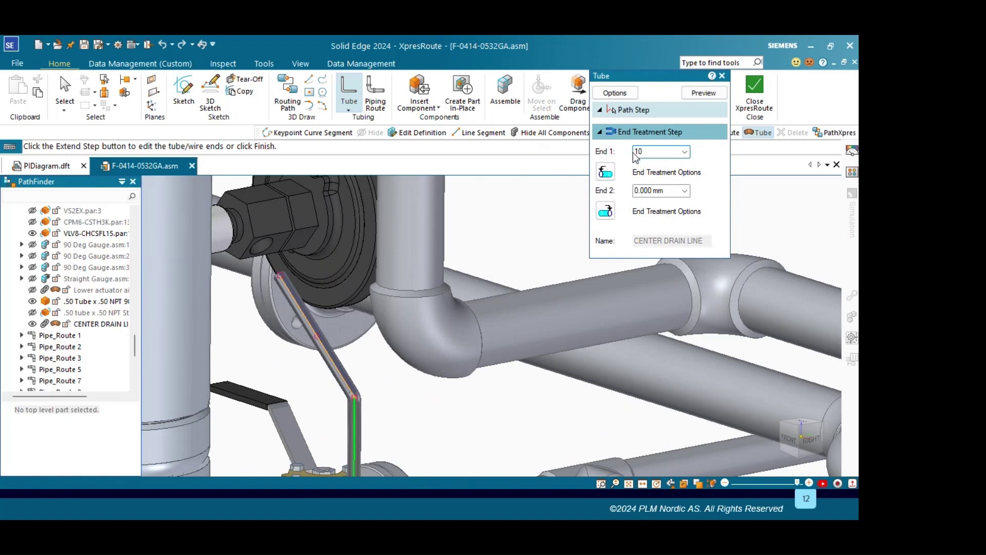
left_click(704, 94)
scroll(279, 275, "up", 3)
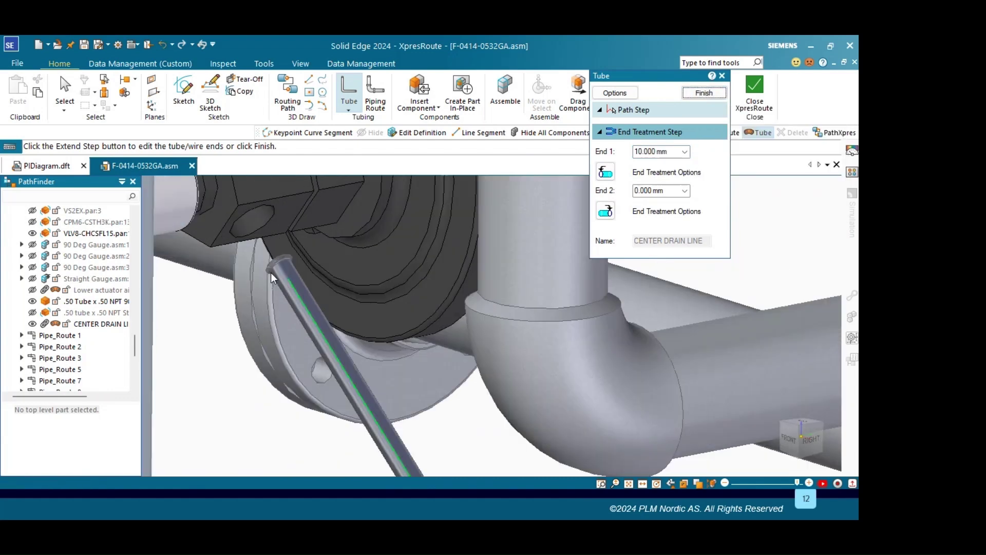
scroll(272, 270, "up", 2)
scroll(292, 275, "down", 3)
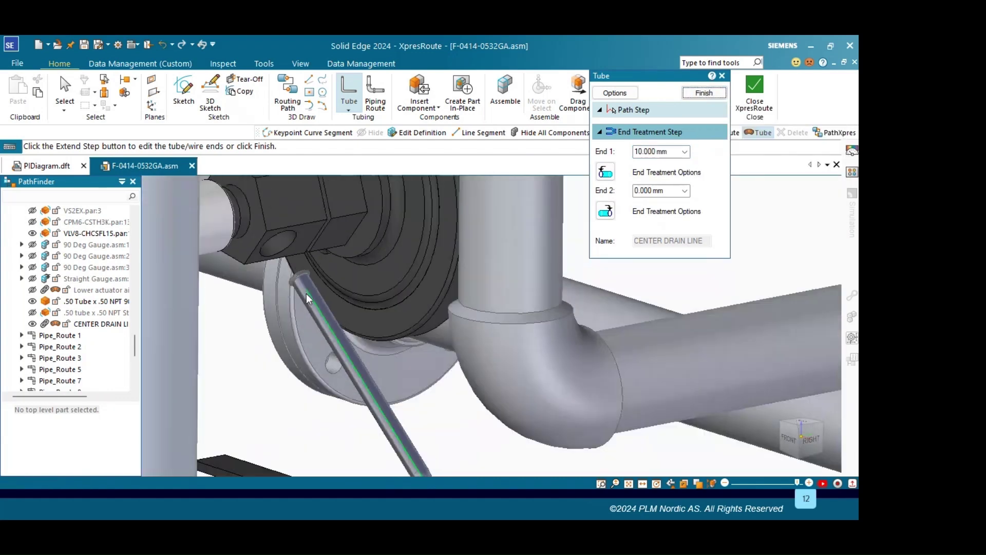
Step: Show the .50 tube x .50 NPT fitting again and finish the center drain tube
left_click(32, 312)
scroll(284, 308, "down", 5)
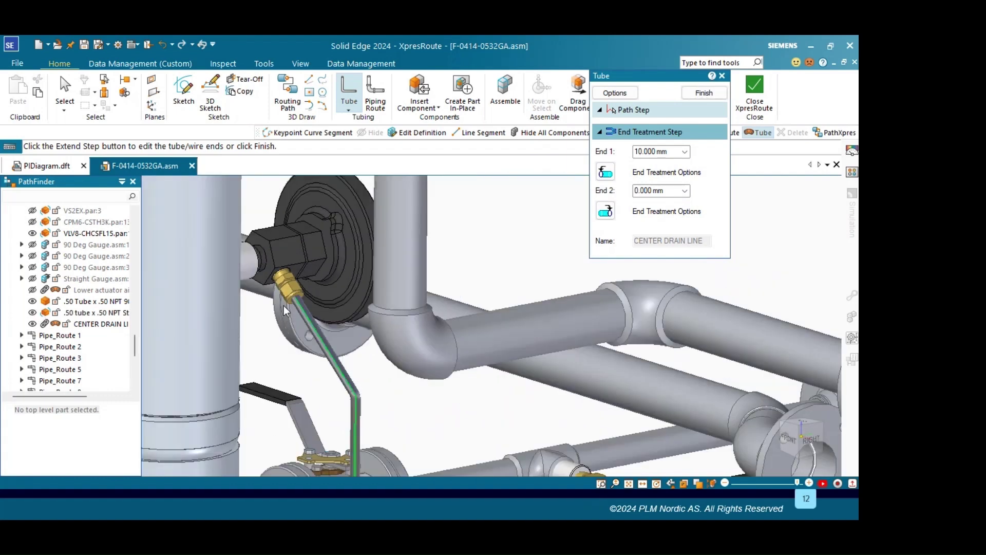
left_click(702, 94)
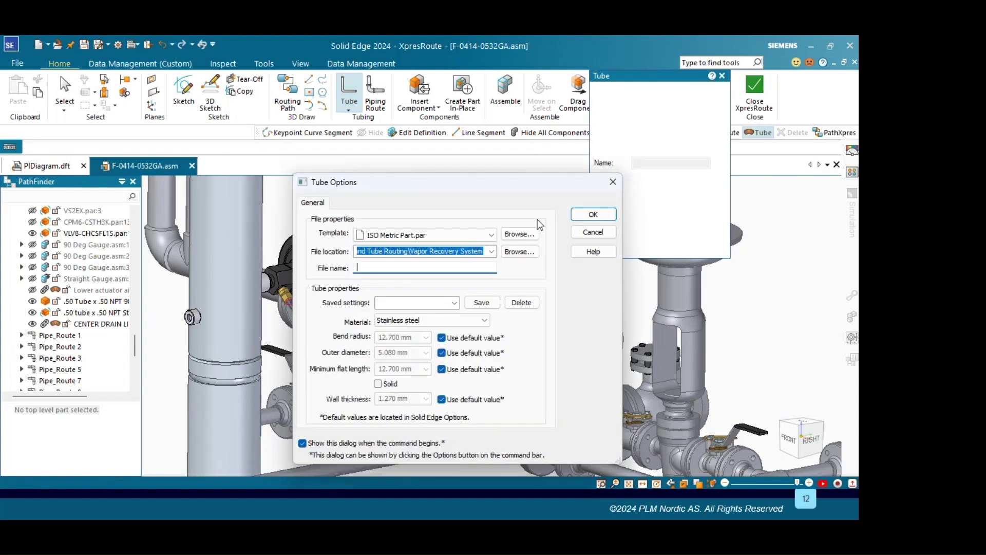
Step: Cancel the new tube command and apply the 4-Actuator Cylinders display configuration
left_click(613, 181)
left_click(691, 93)
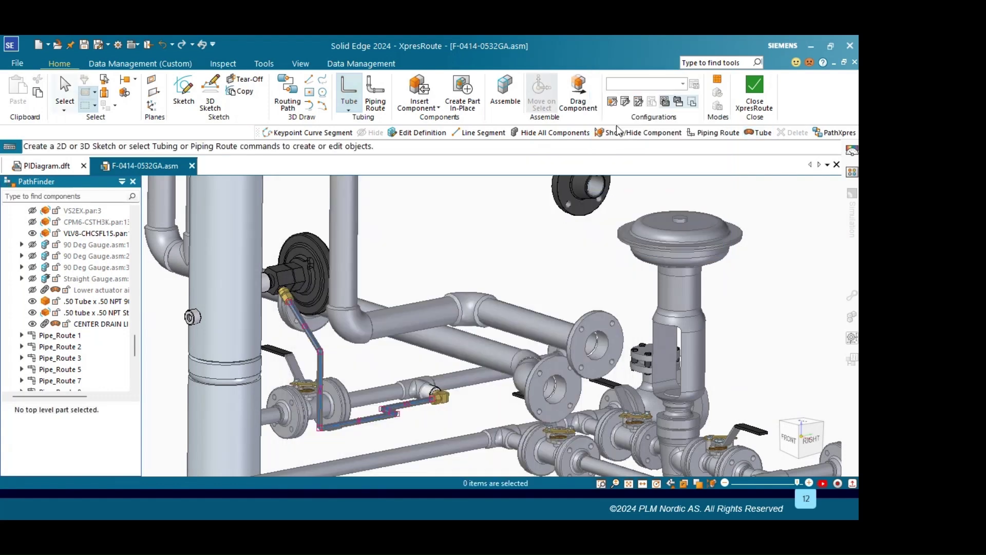
scroll(417, 274, "down", 4)
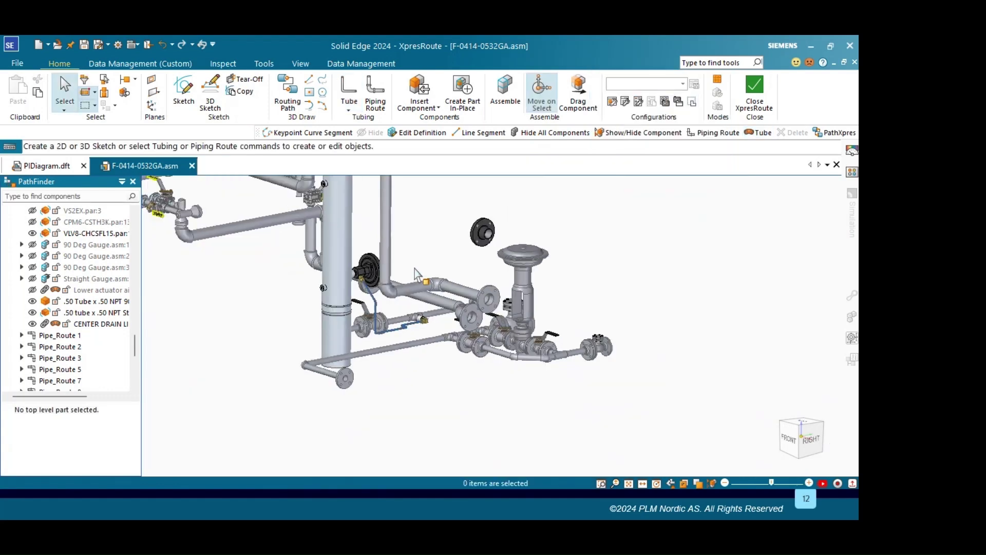
left_click(681, 85)
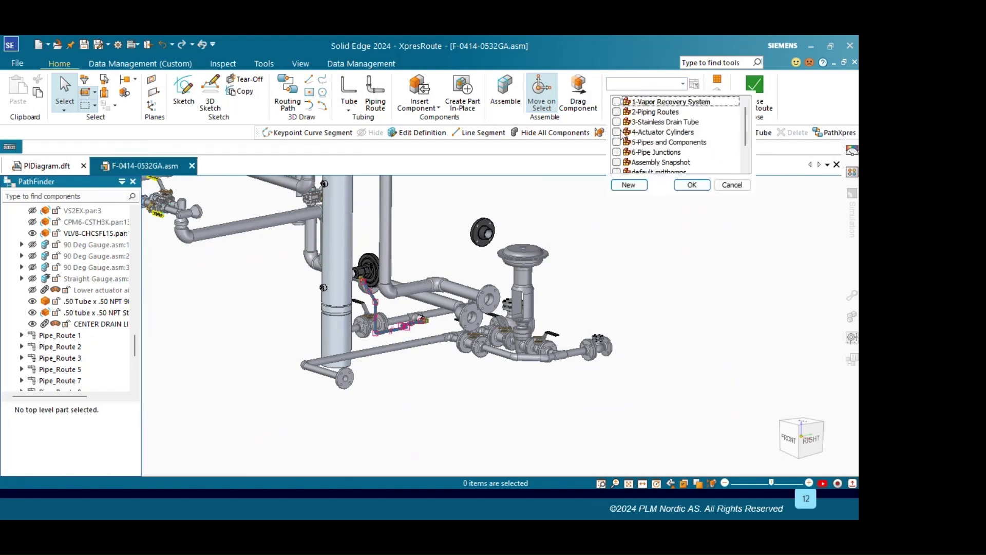
left_click(619, 133)
left_click(692, 185)
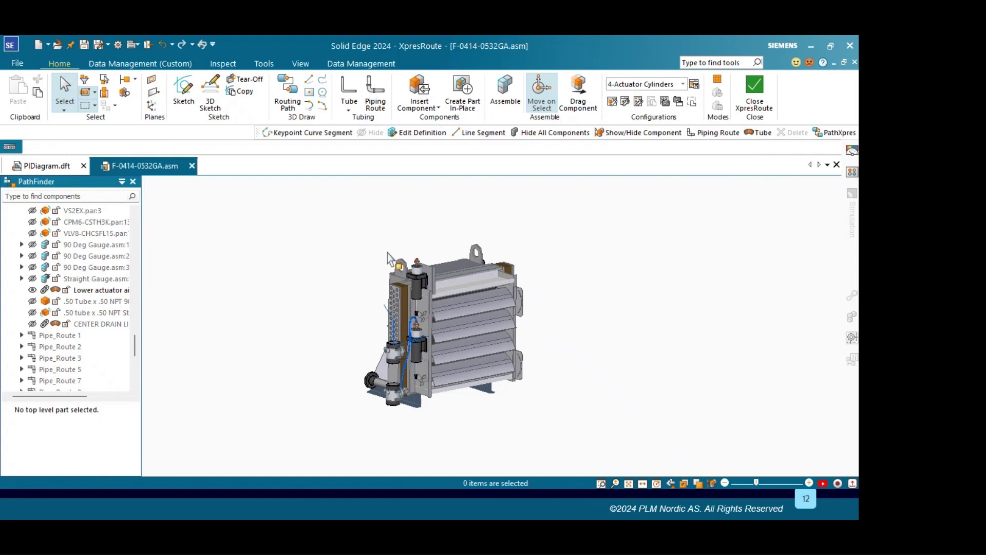
Step: Hide all paths in the graphic view and examine the upper actuator cylinder and its fitting from the right side
right_click(312, 249)
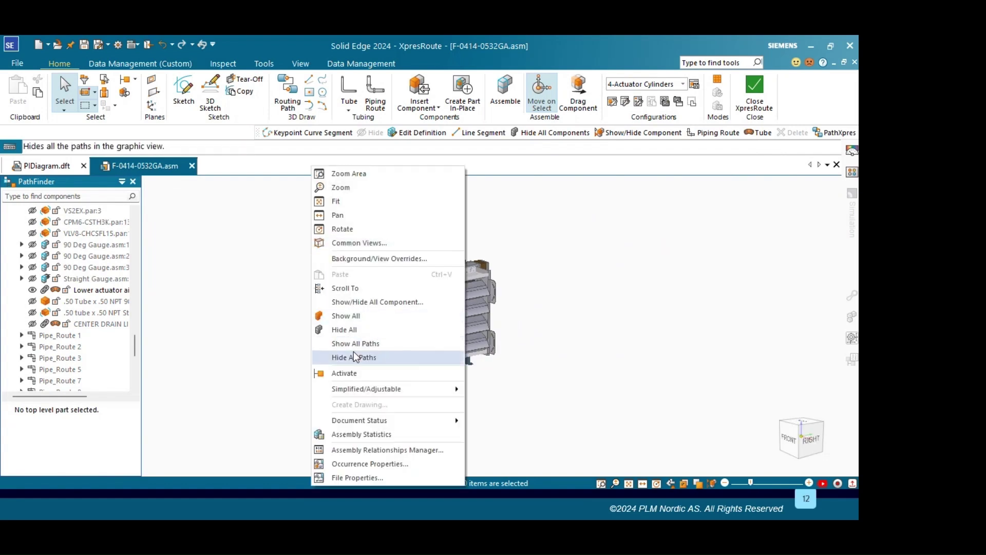
left_click(353, 356)
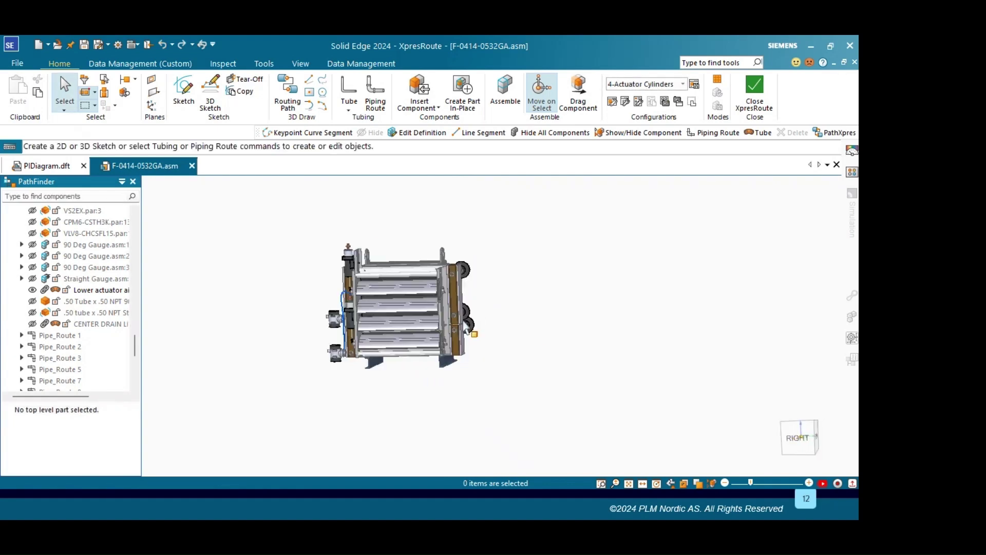
left_click(810, 439)
middle_click_drag(347, 248, 326, 193)
scroll(309, 355, "up", 2)
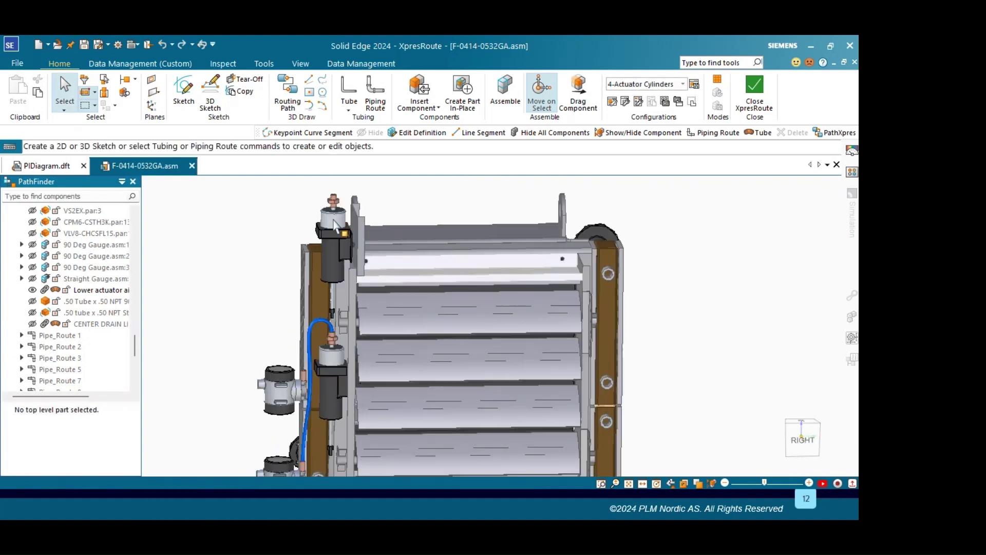
scroll(303, 374, "up", 2)
scroll(303, 374, "down", 3)
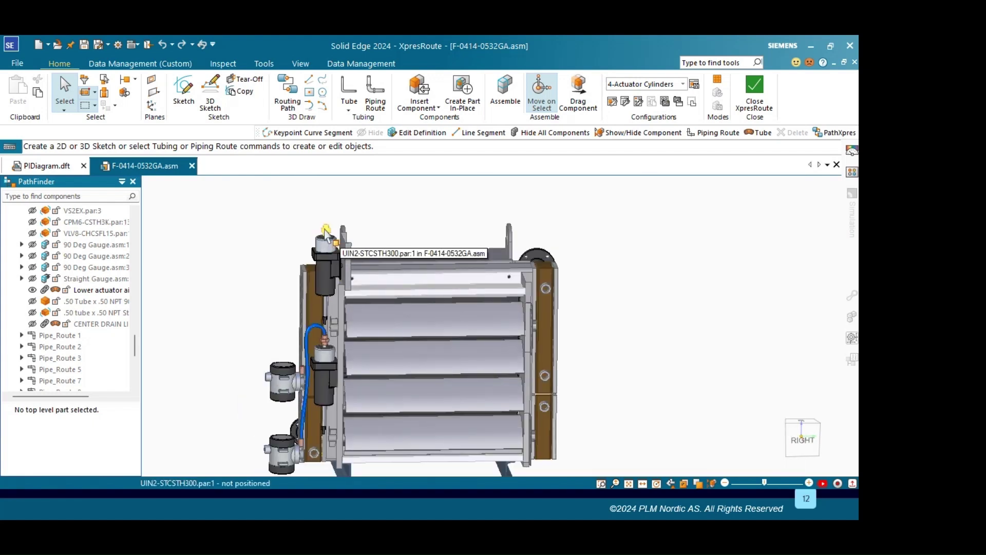
scroll(306, 379, "up", 2)
scroll(306, 379, "down", 3)
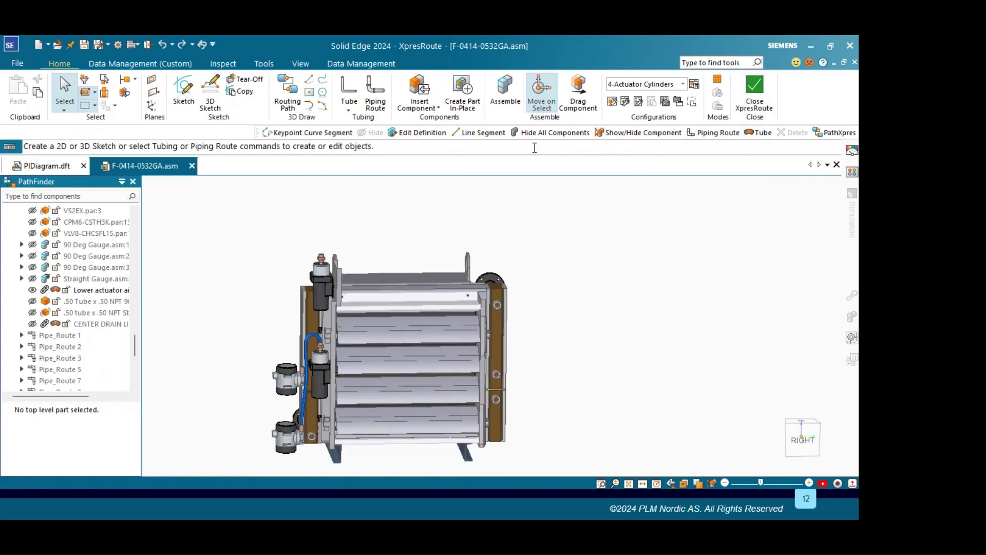
left_click(288, 134)
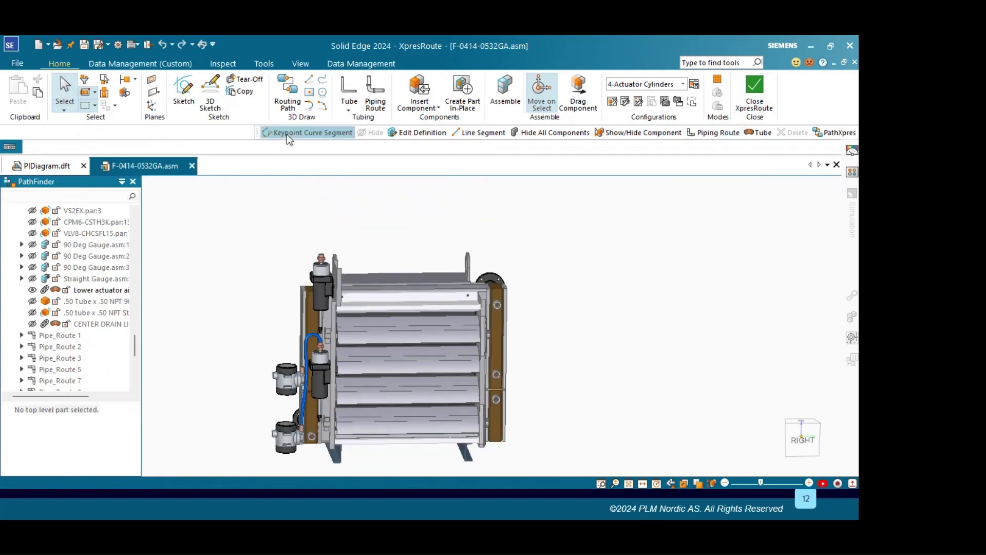
scroll(340, 228, "up", 4)
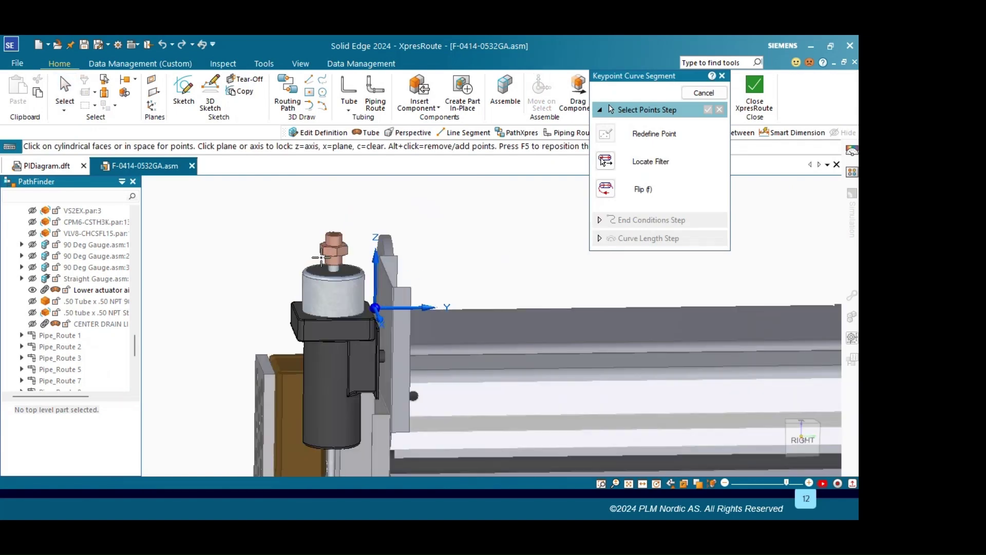
middle_click_drag(336, 226, 338, 231)
left_click(338, 229)
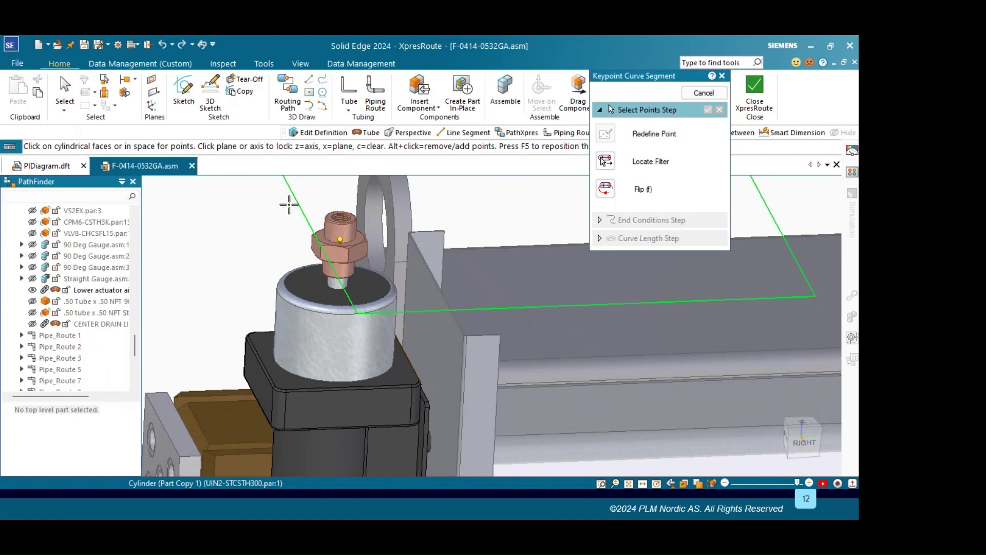
scroll(261, 241, "down", 3)
scroll(262, 241, "down", 5)
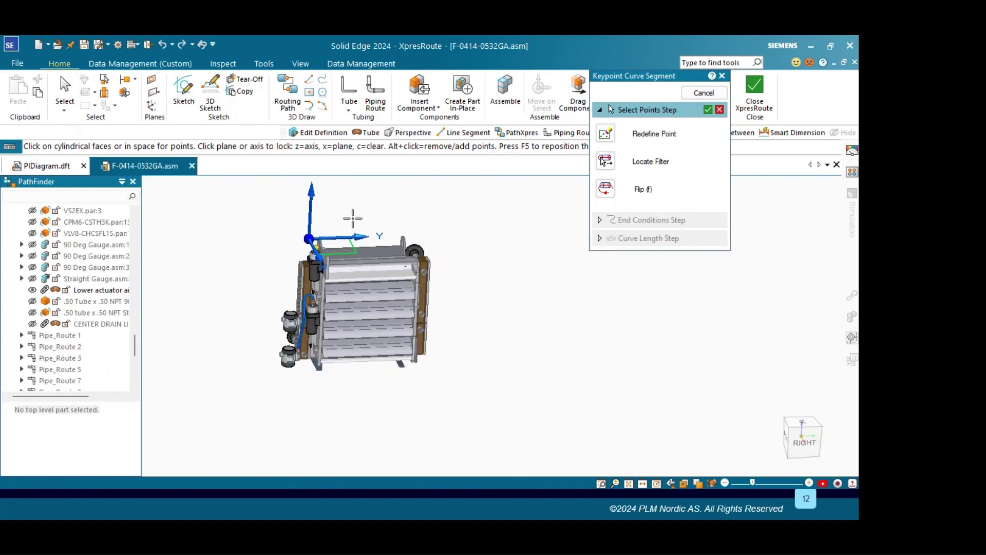
key("Escape")
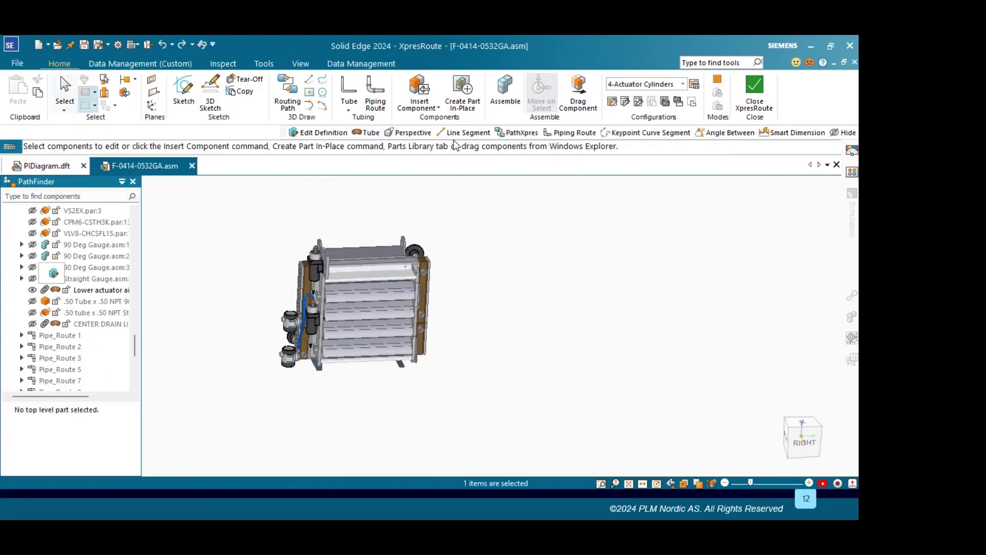
left_click(645, 133)
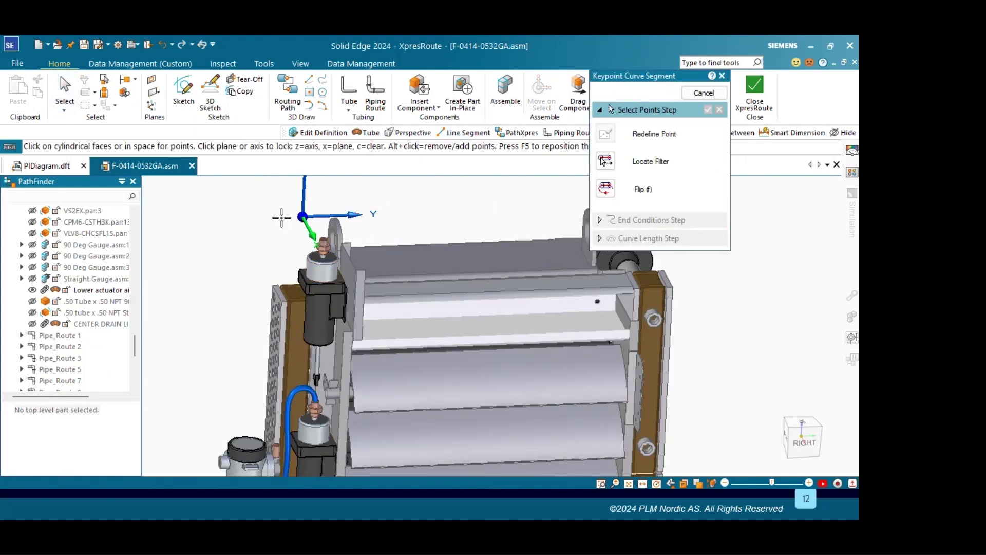
scroll(400, 242, "up", 5)
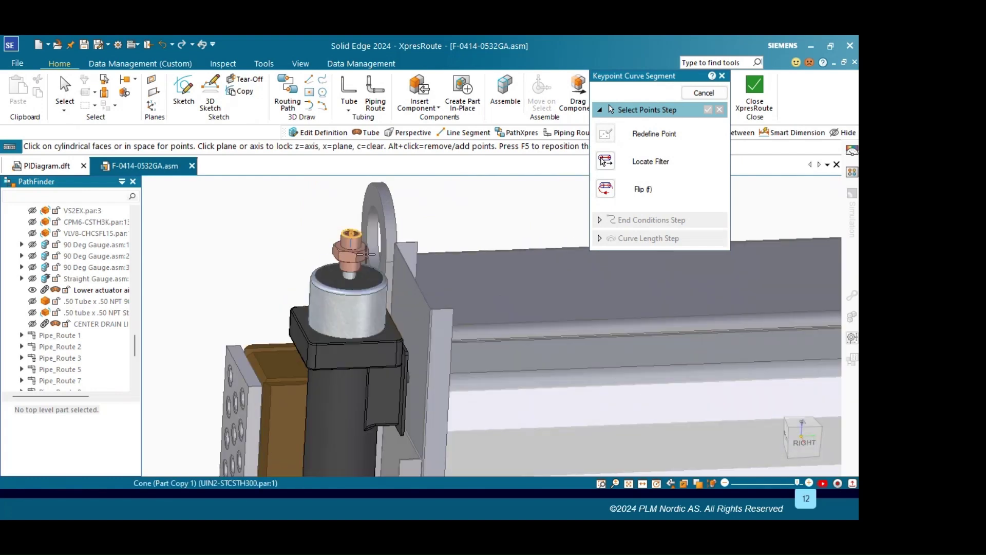
right_click(400, 242)
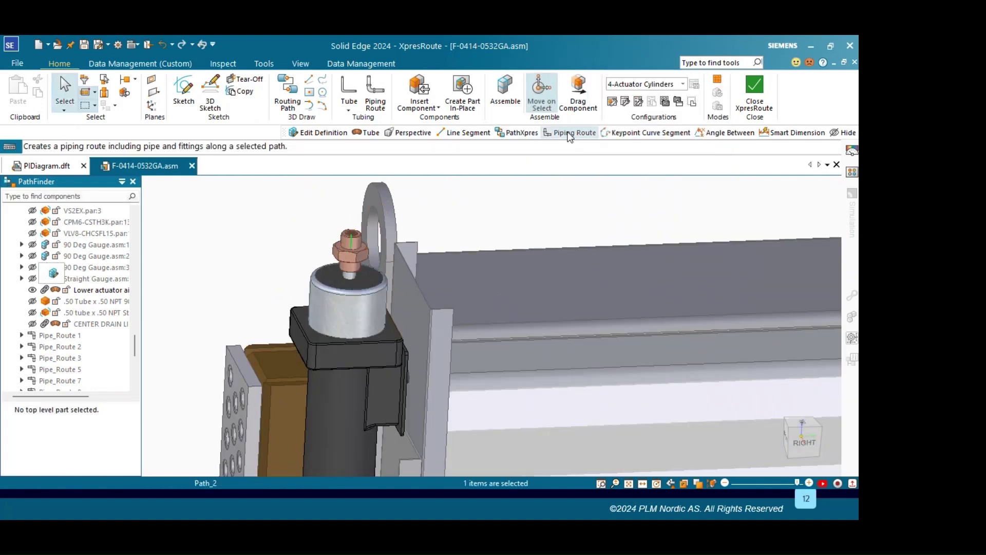
left_click(644, 134)
scroll(353, 248, "up", 3)
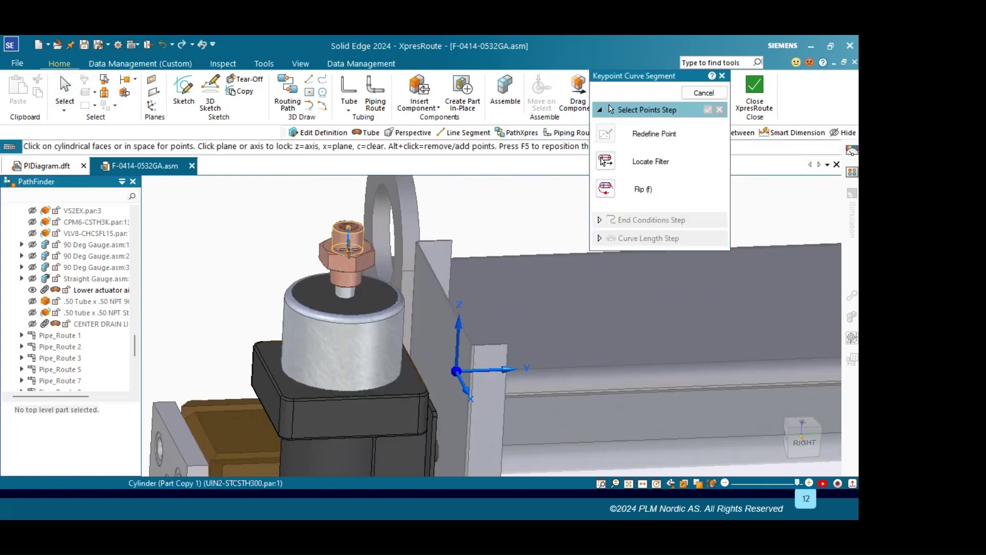
key("Escape")
left_click(353, 248)
scroll(351, 241, "up", 3)
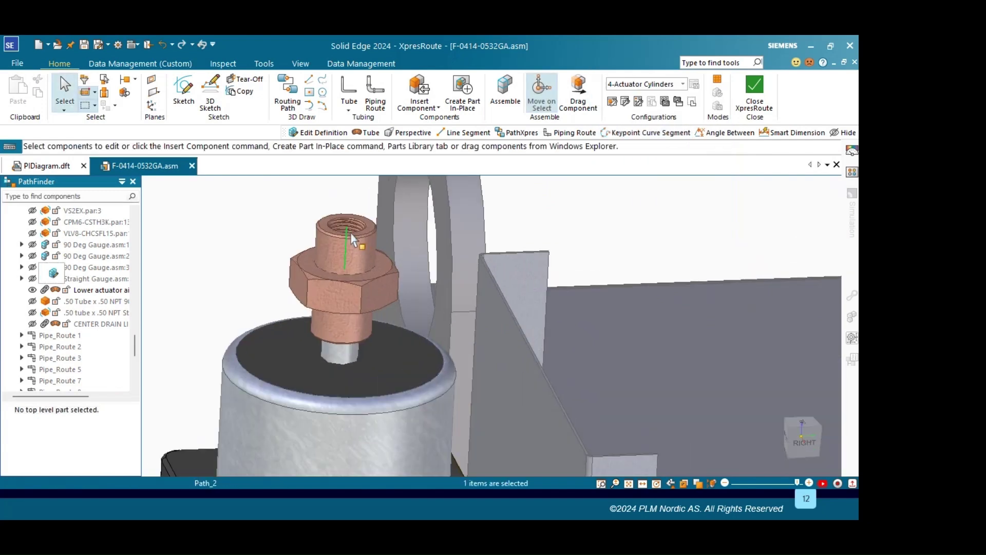
scroll(344, 221, "up", 2)
left_click(369, 253)
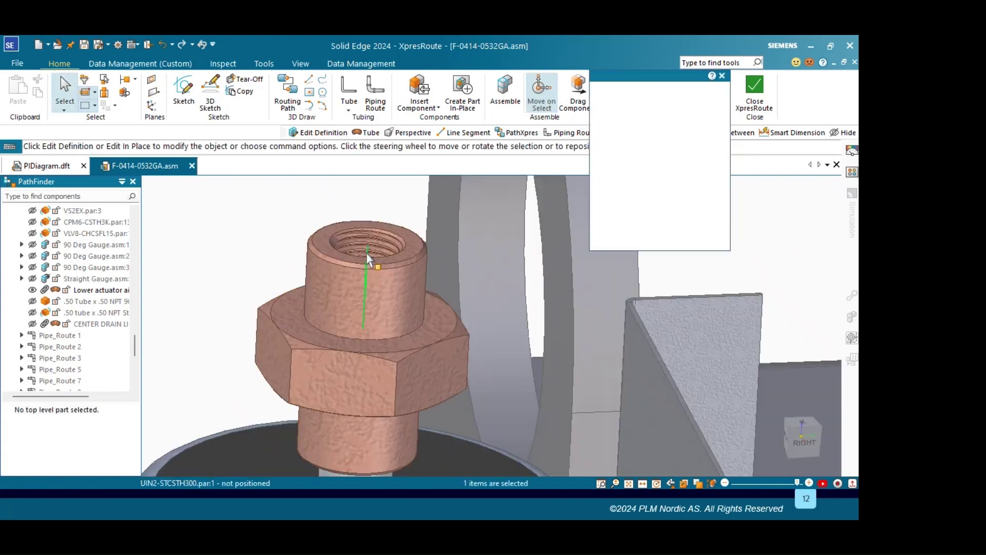
key("Escape")
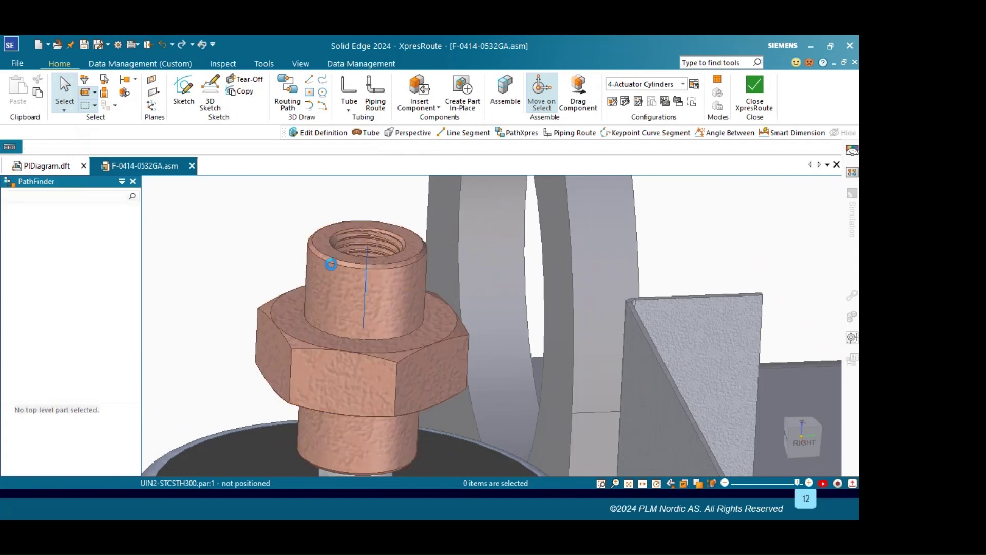
Step: Start a keypoint curve from the cylindrical face of the copper fitting on top of the upper actuator cylinder
scroll(319, 234, "down", 4)
left_click(642, 132)
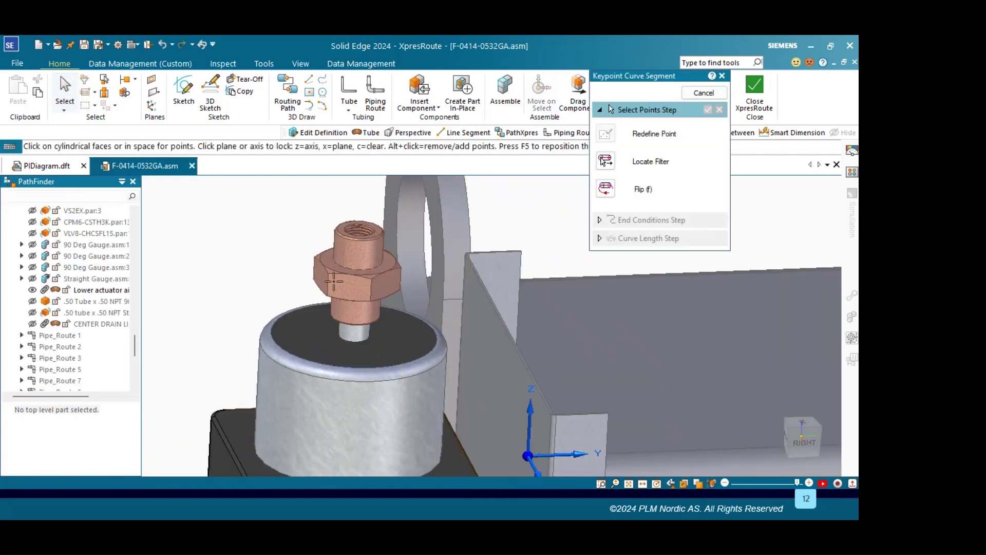
left_click(356, 266)
scroll(329, 252, "down", 3)
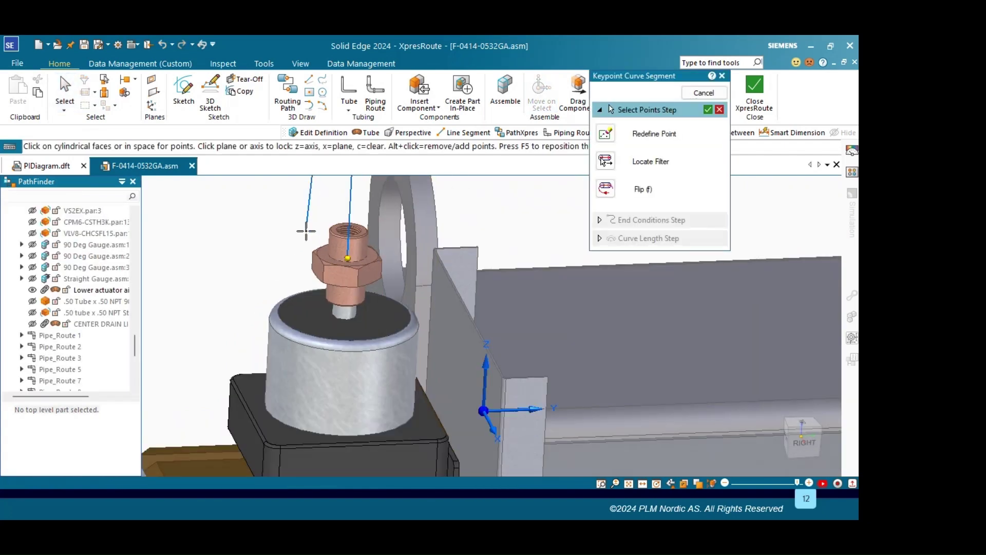
scroll(391, 272, "down", 5)
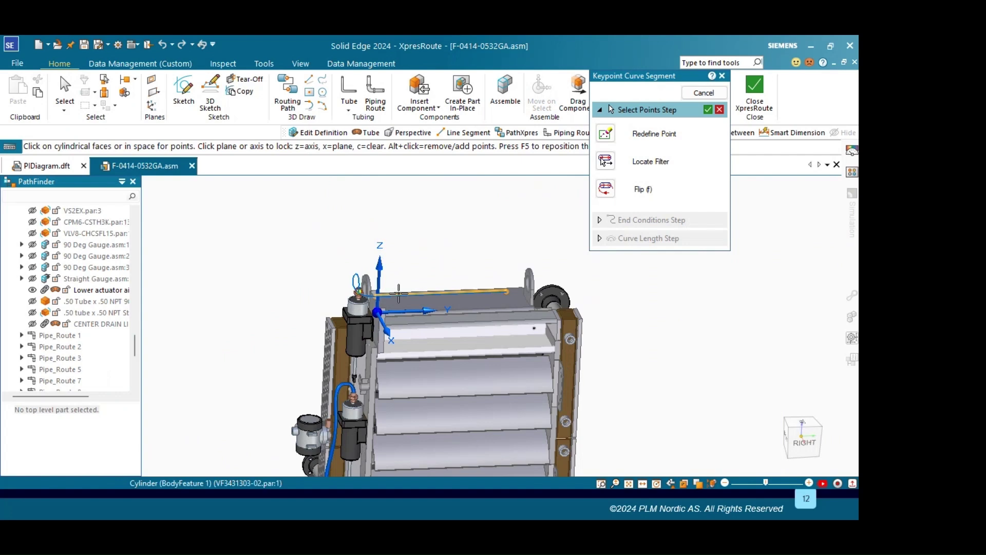
Step: In the right view, set the locate filter to Center and End Point and place free points looping outward and down beside the upper actuator
left_click(801, 443)
left_click(605, 161)
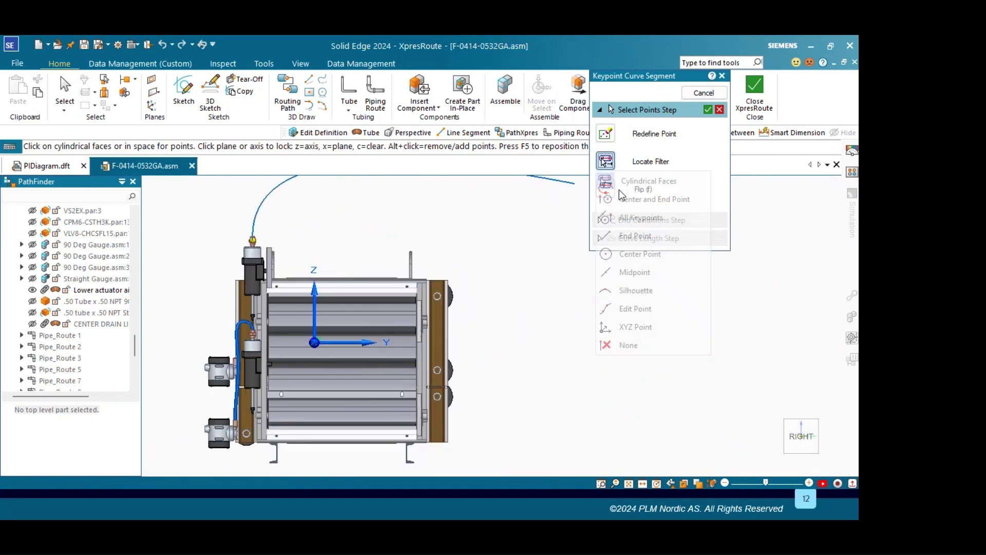
left_click(625, 199)
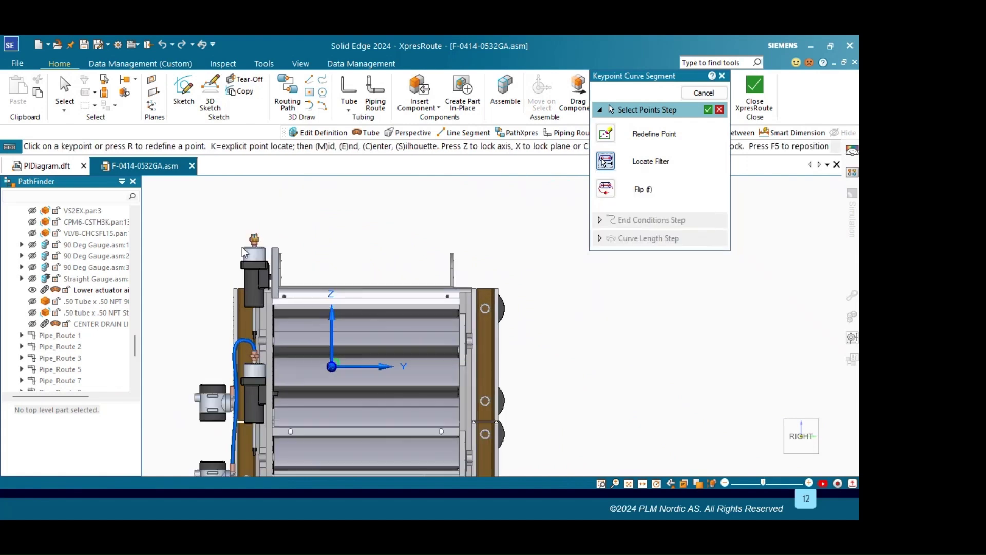
scroll(316, 234, "up", 2)
left_click(326, 239)
left_click(276, 219)
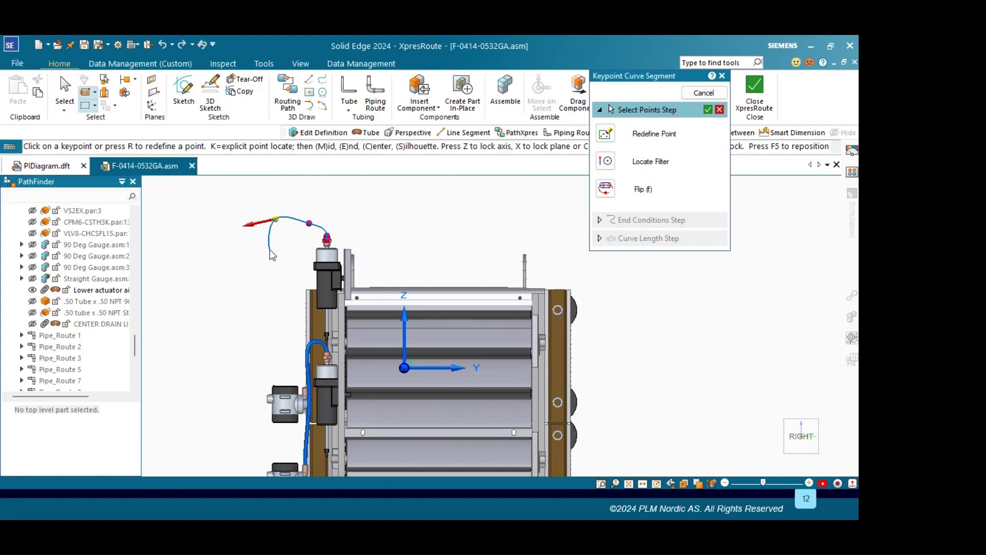
left_click(269, 249)
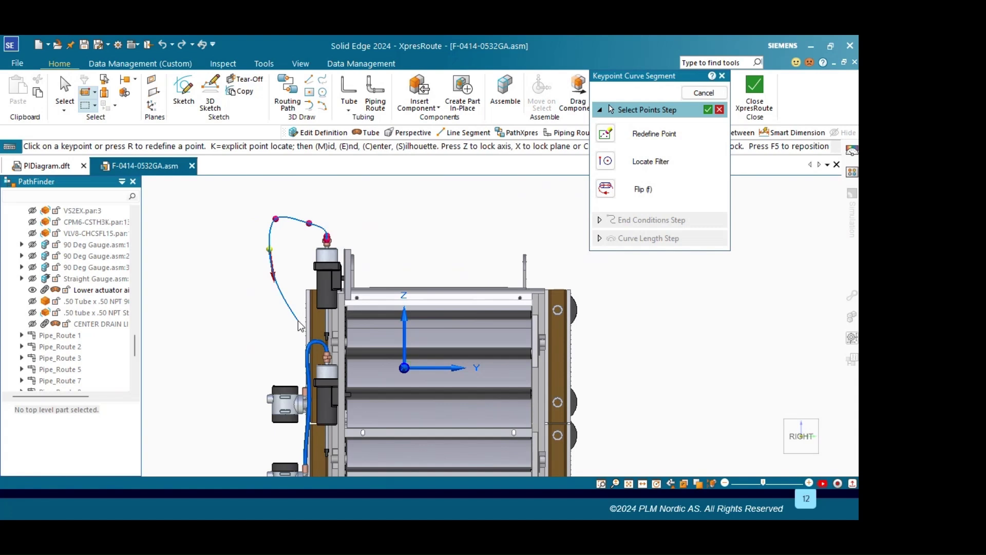
Step: Set the locate filter to Cylindrical Faces, end the curve at the copper port beside the upper valve positioner, and accept the points
middle_click_drag(284, 310, 306, 312)
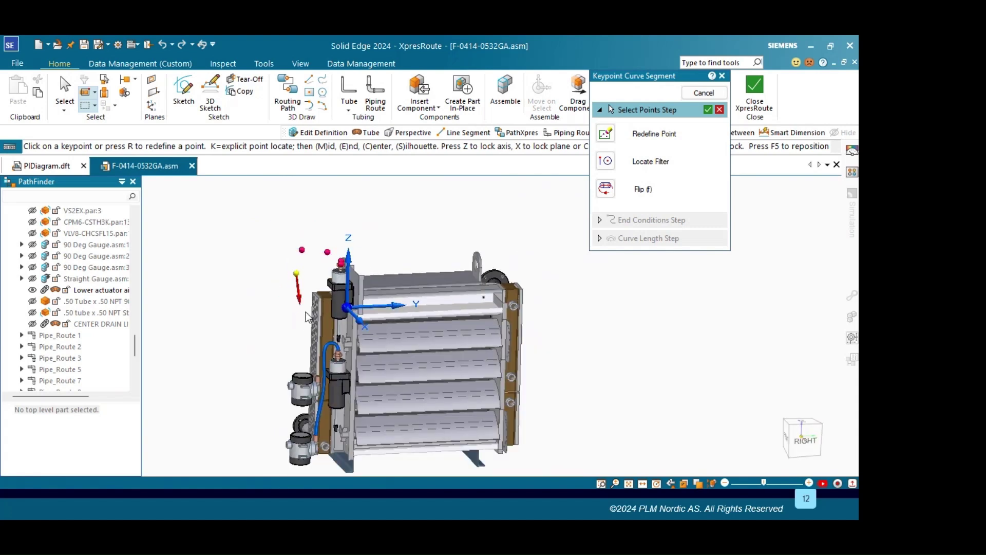
left_click(656, 161)
left_click(619, 183)
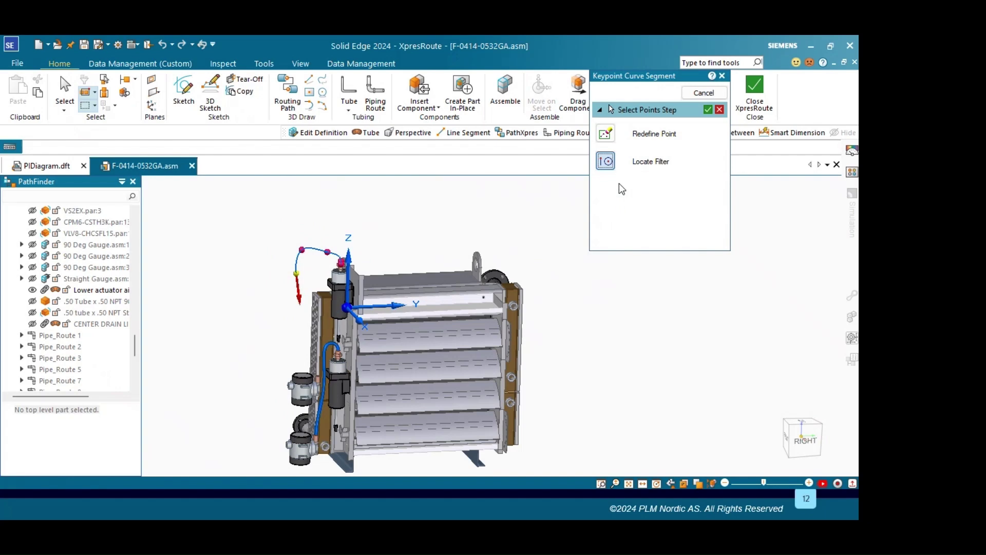
scroll(345, 301, "up", 6)
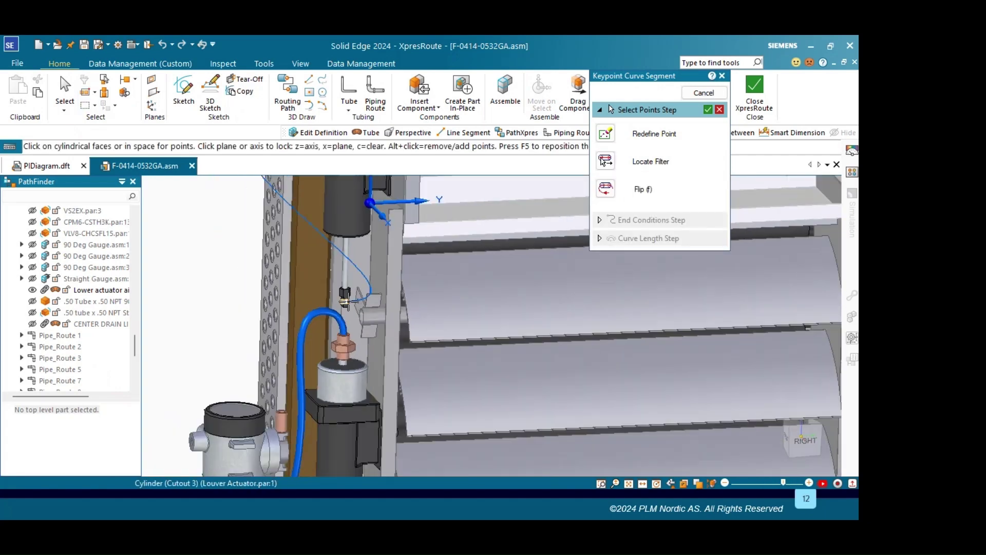
scroll(346, 300, "down", 3)
scroll(302, 321, "up", 5)
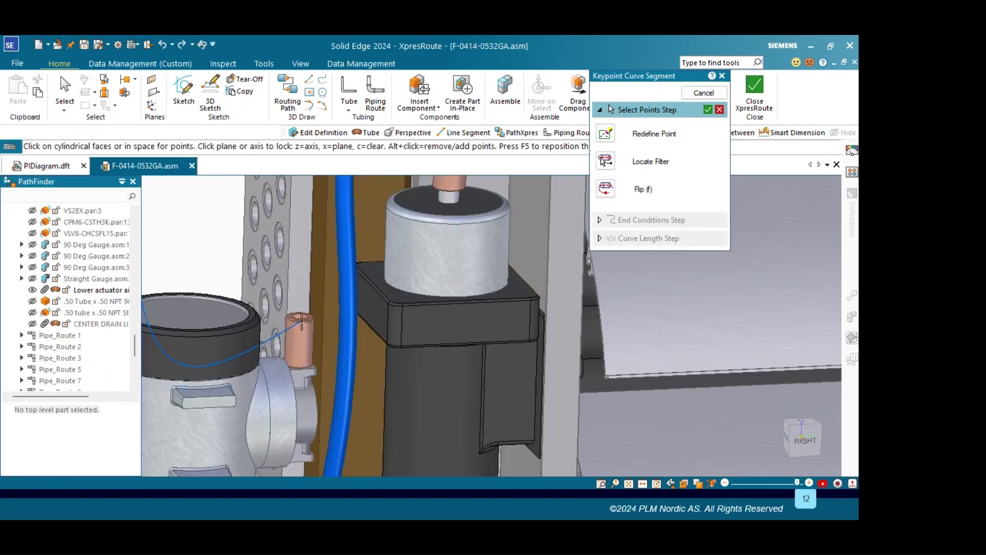
scroll(303, 318, "down", 3)
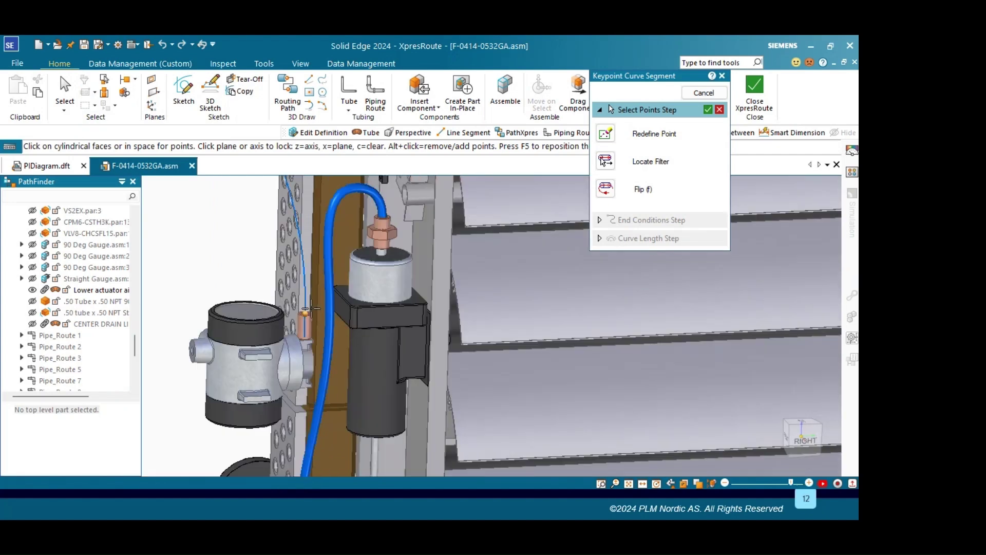
scroll(310, 308, "down", 2)
right_click(175, 335)
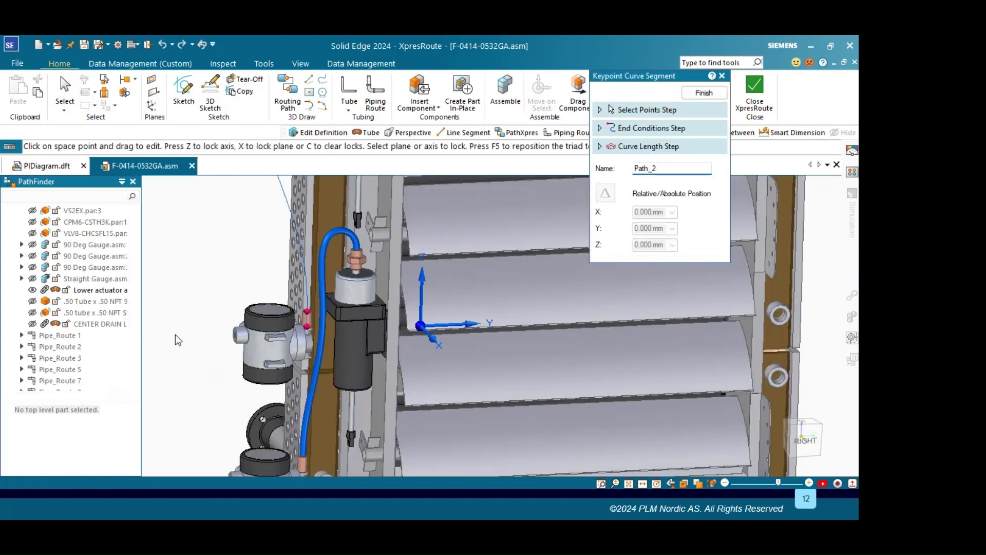
scroll(175, 335, "down", 2)
scroll(296, 349, "down", 3)
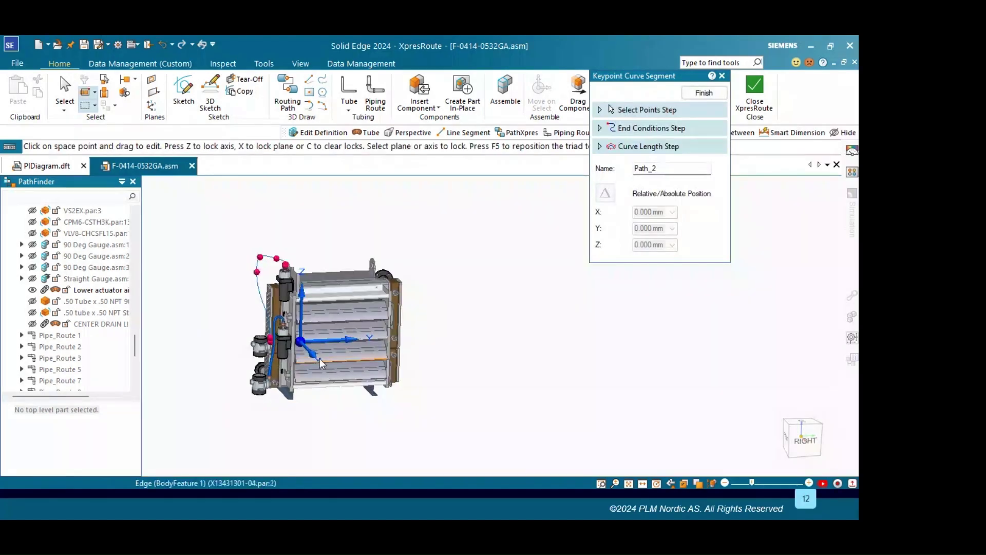
Step: Set the keypoint curve's fixed length to 1150 mm, constrain its direction with the vertical frame edge beside the upper actuator, and finish the curve
left_click(643, 149)
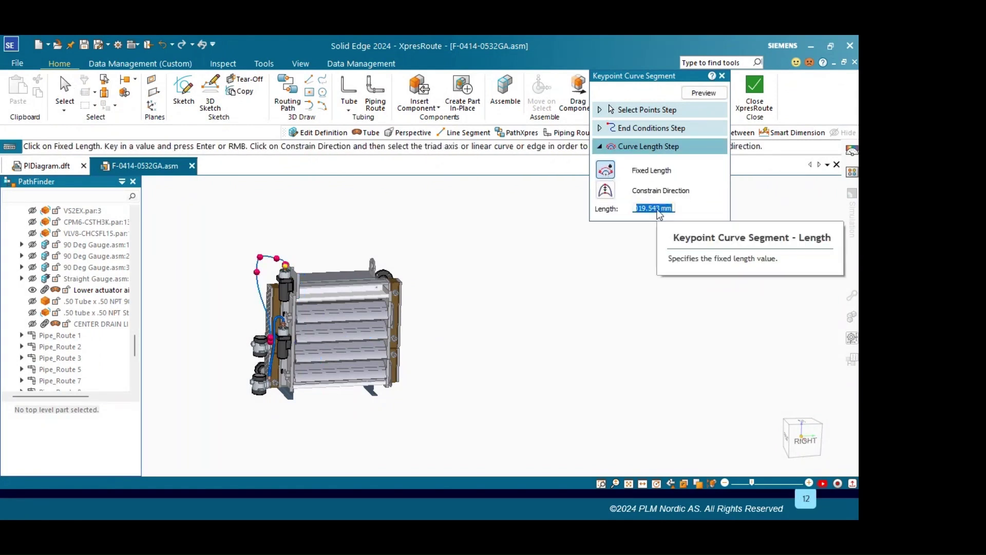
type("1150")
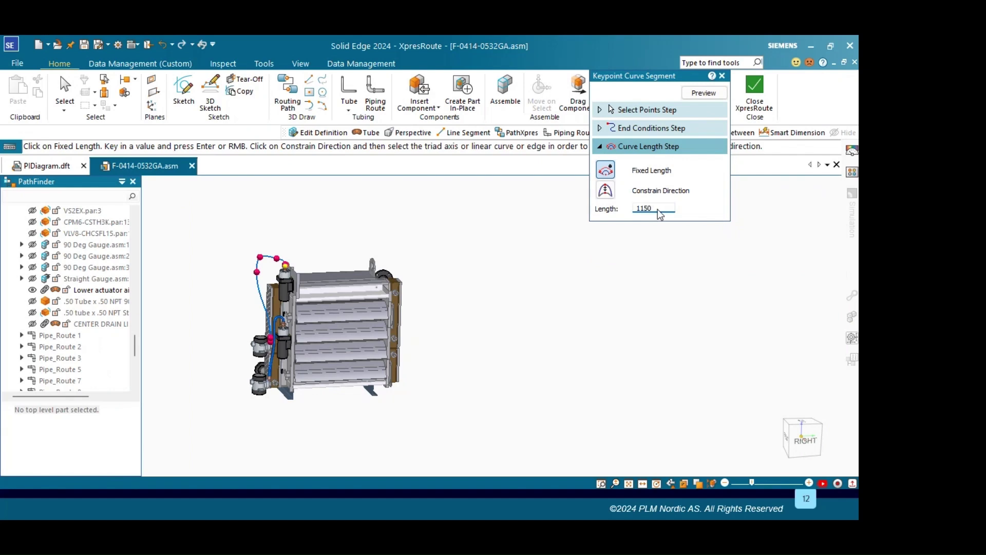
key("Return")
scroll(304, 286, "up", 5)
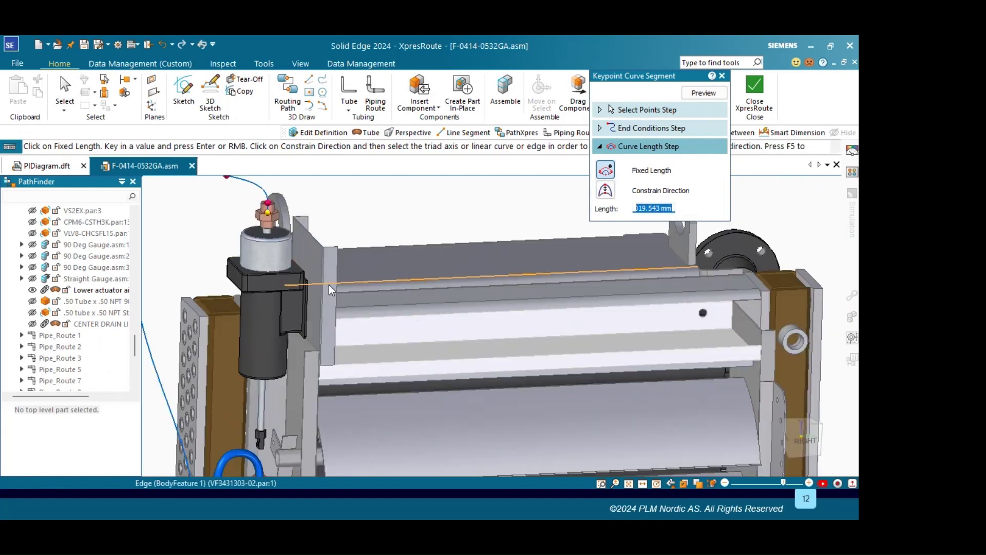
scroll(339, 290, "down", 5)
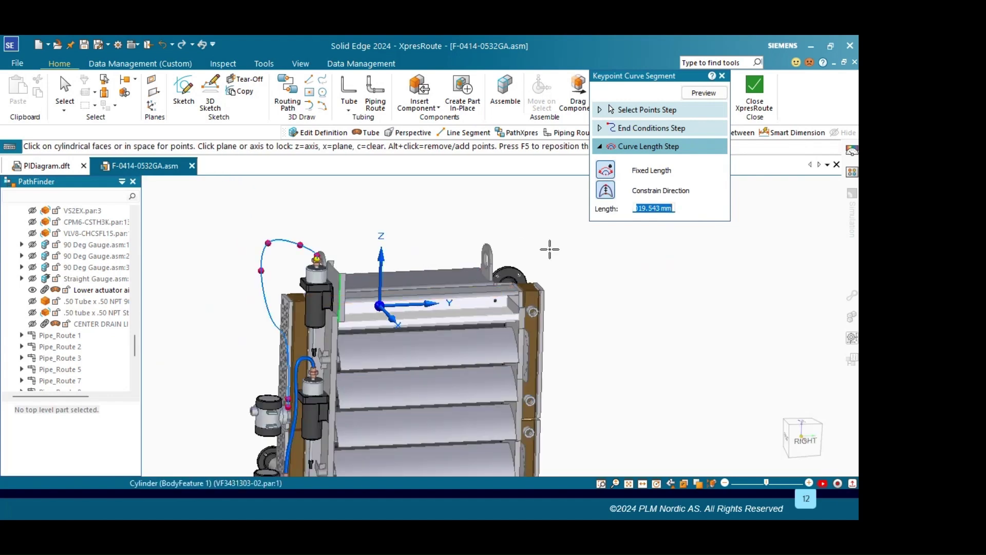
left_click(693, 94)
right_click(435, 203)
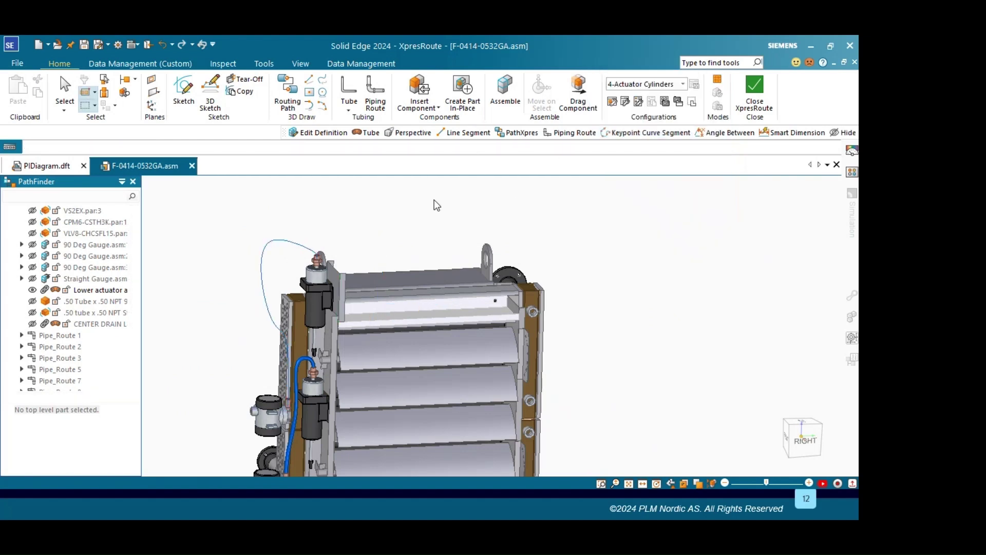
Step: Start a tube with the saved Air Line settings and the file name UPPER ACTUATOR AIR LINE
left_click(366, 132)
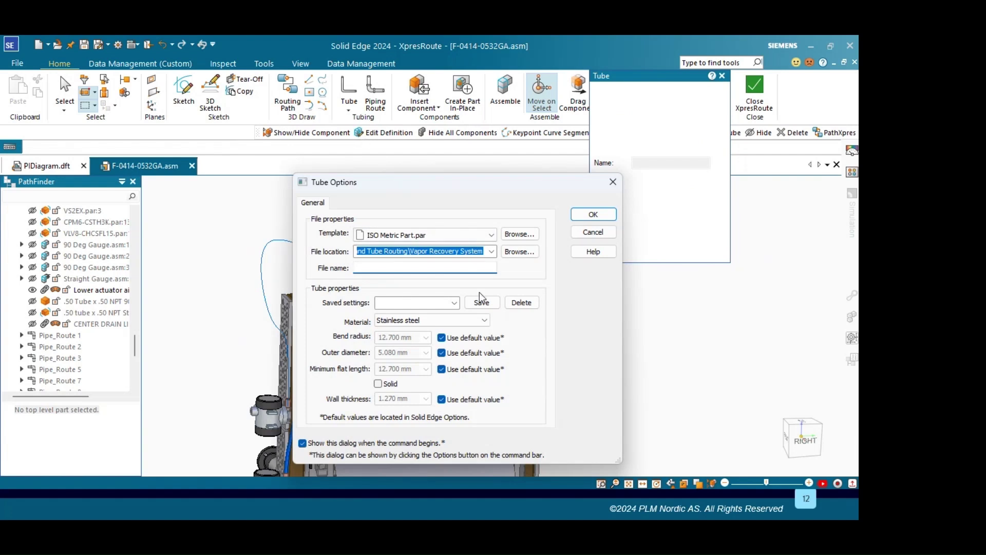
left_click(454, 303)
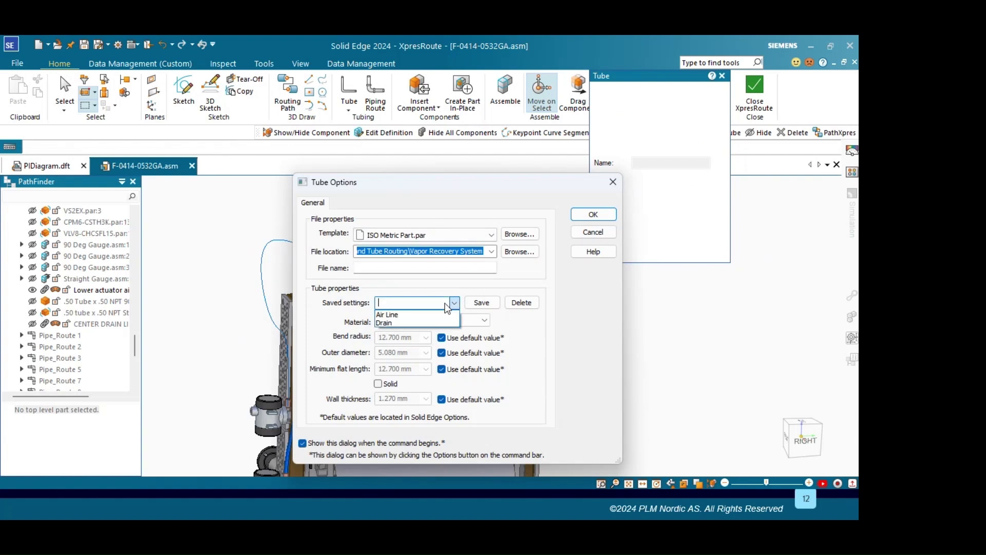
left_click(393, 315)
left_click(383, 267)
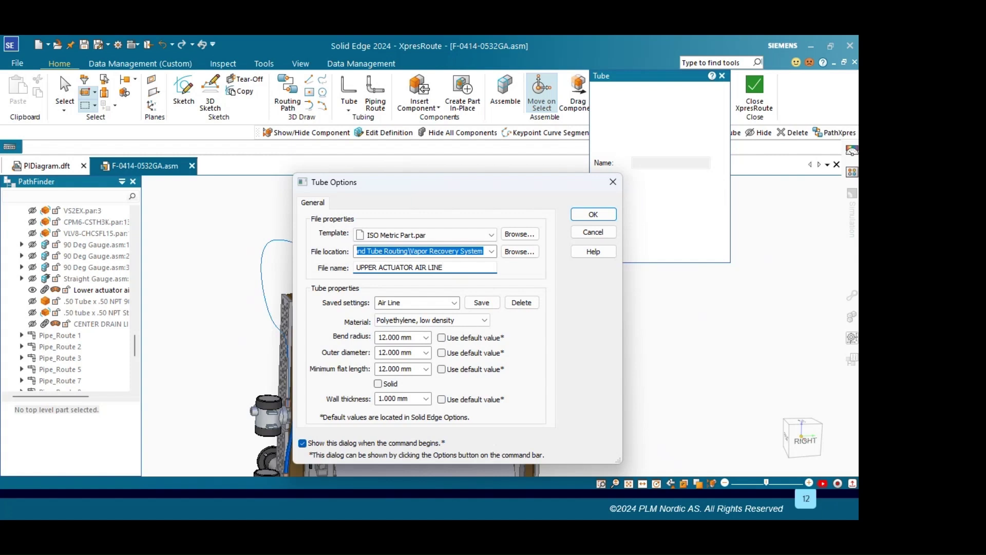
left_click(592, 214)
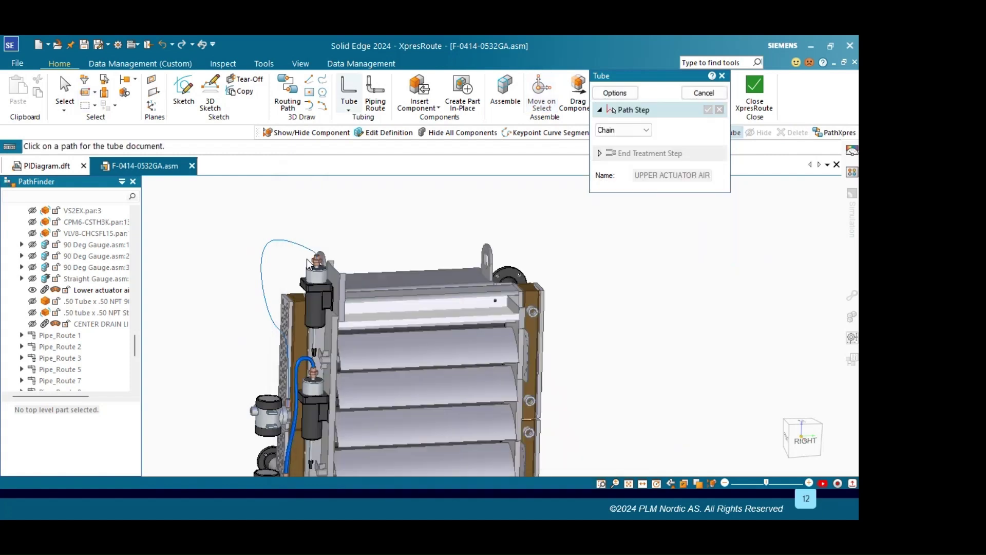
Step: Create the tube along the keypoint curve from the upper actuator, and check both air lines from the right side
left_click(273, 242)
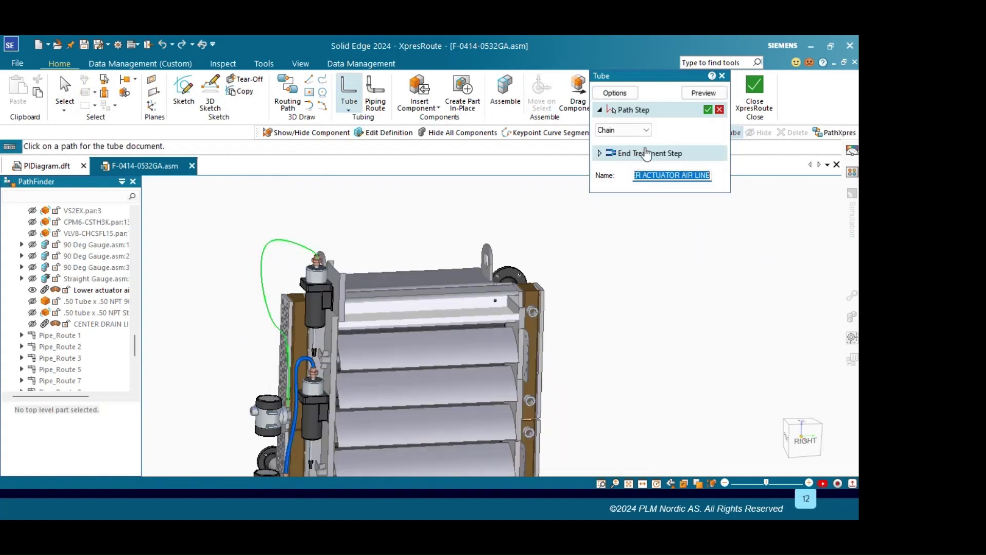
right_click(636, 221)
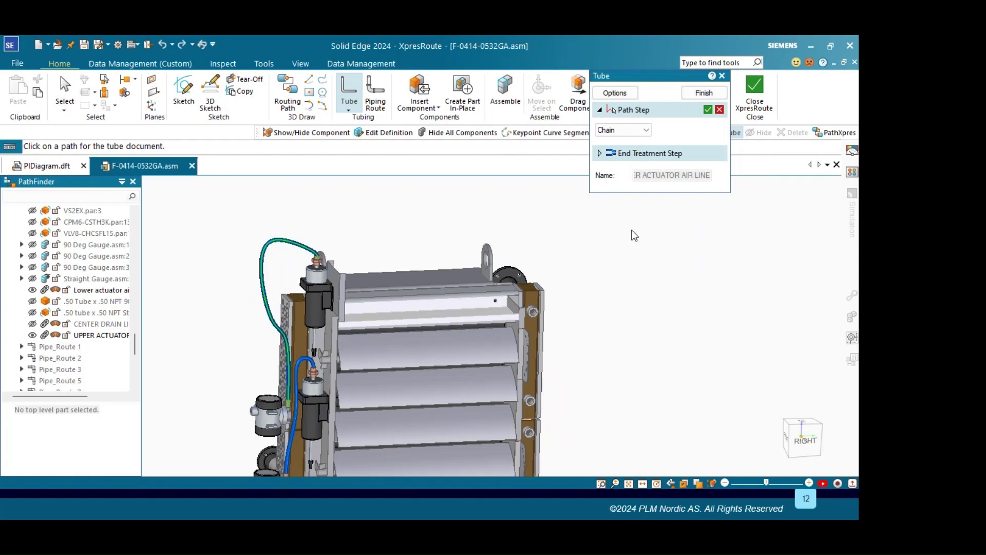
left_click(708, 109)
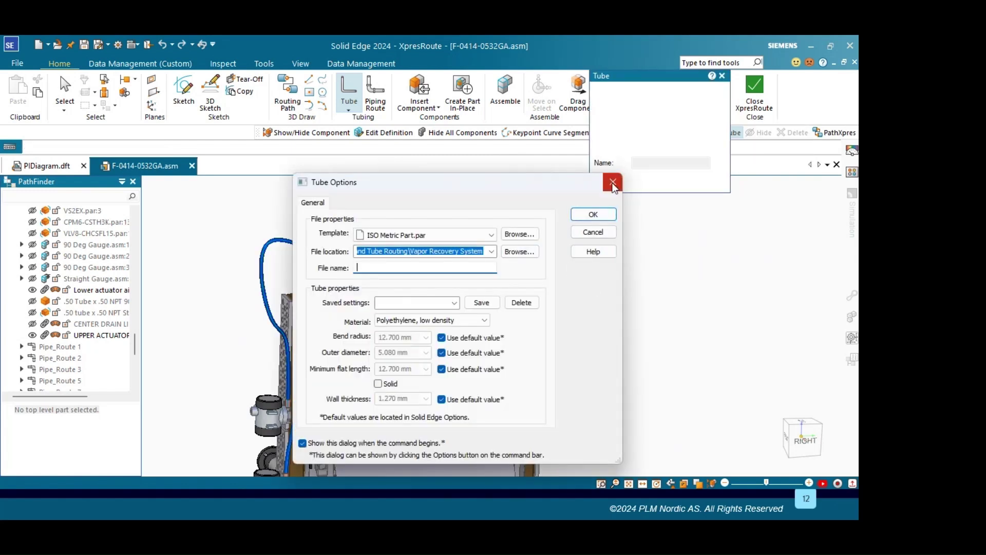
left_click(613, 182)
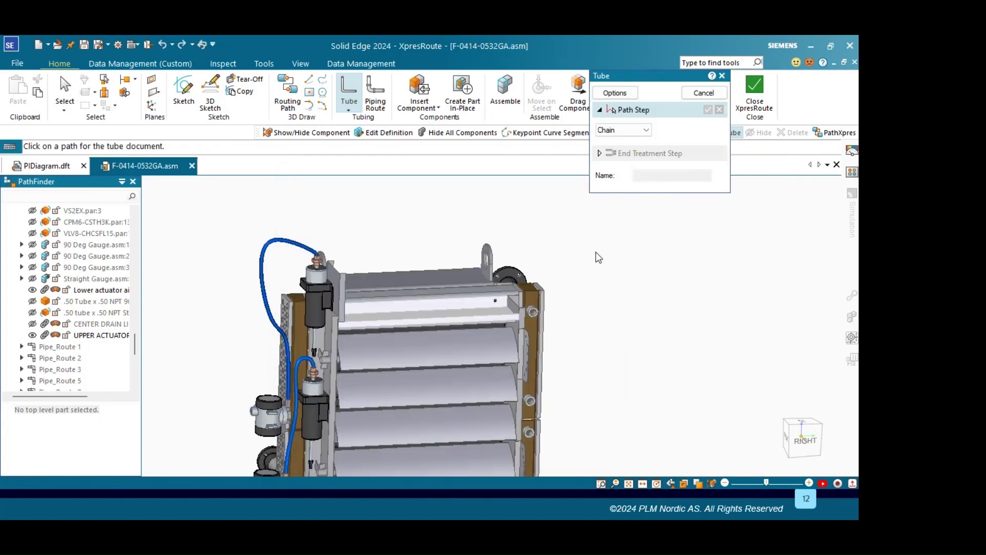
scroll(382, 268, "down", 3)
left_click(805, 440)
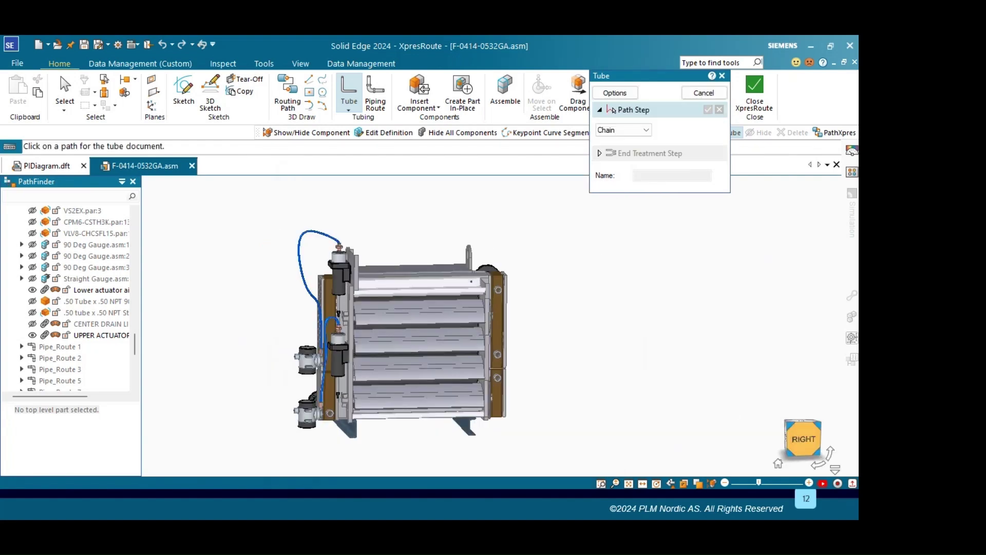
scroll(339, 367, "up", 3)
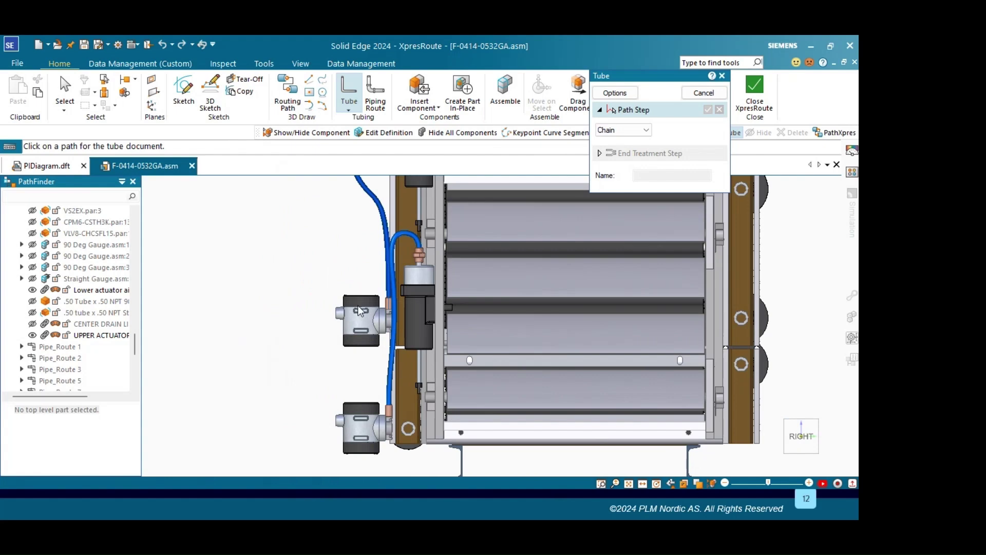
scroll(351, 300, "down", 3)
scroll(326, 310, "up", 2)
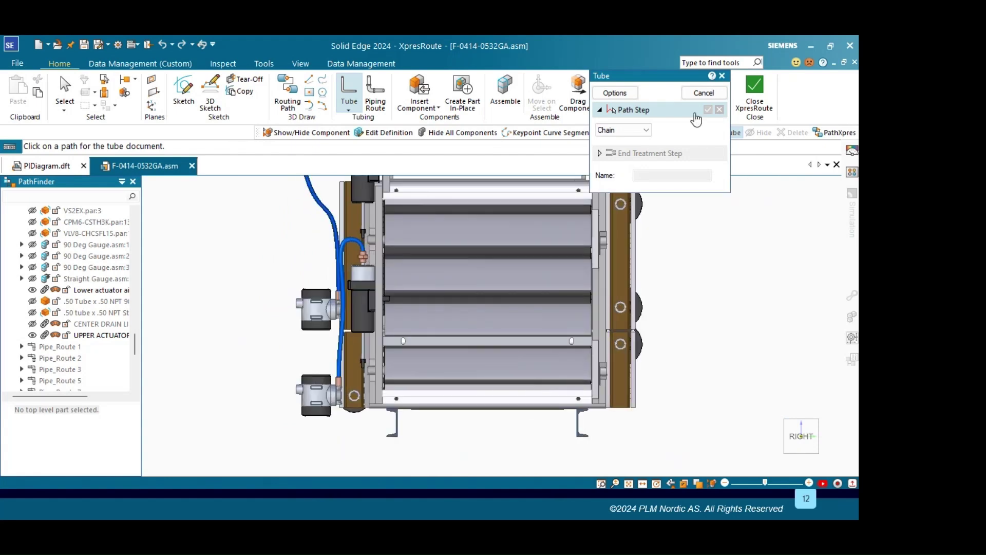
key("Escape")
Step: Select the upper valve positioner together with its copper fitting and move them vertically upward in the right view
scroll(326, 287, "up", 2)
left_click(369, 326)
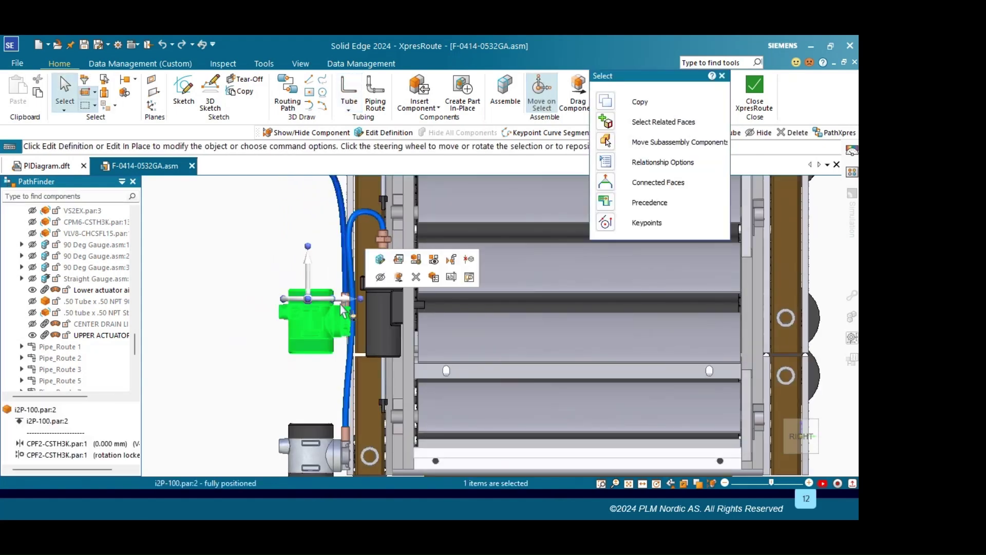
scroll(344, 286, "up", 2)
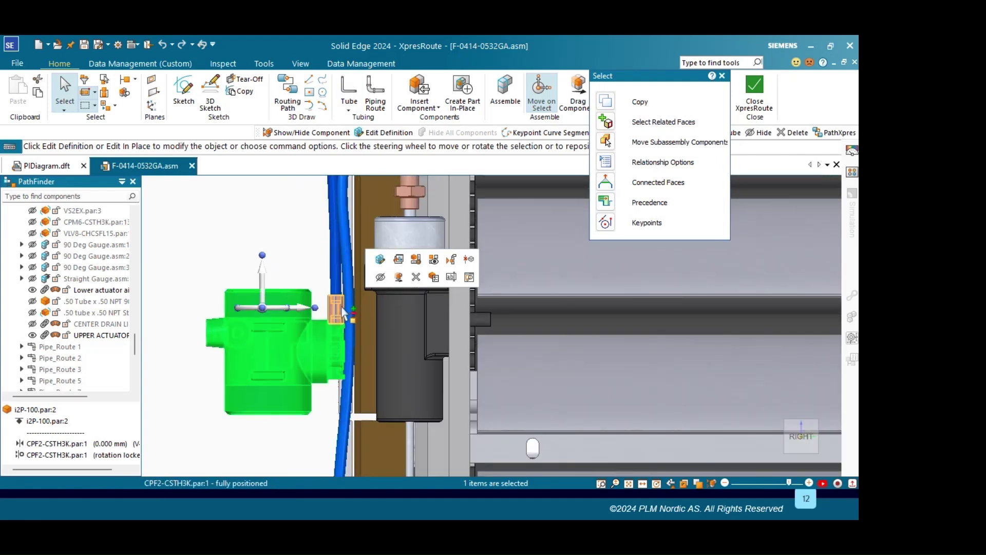
left_click(303, 325, "ctrl")
scroll(304, 325, "down", 2)
left_click(311, 315)
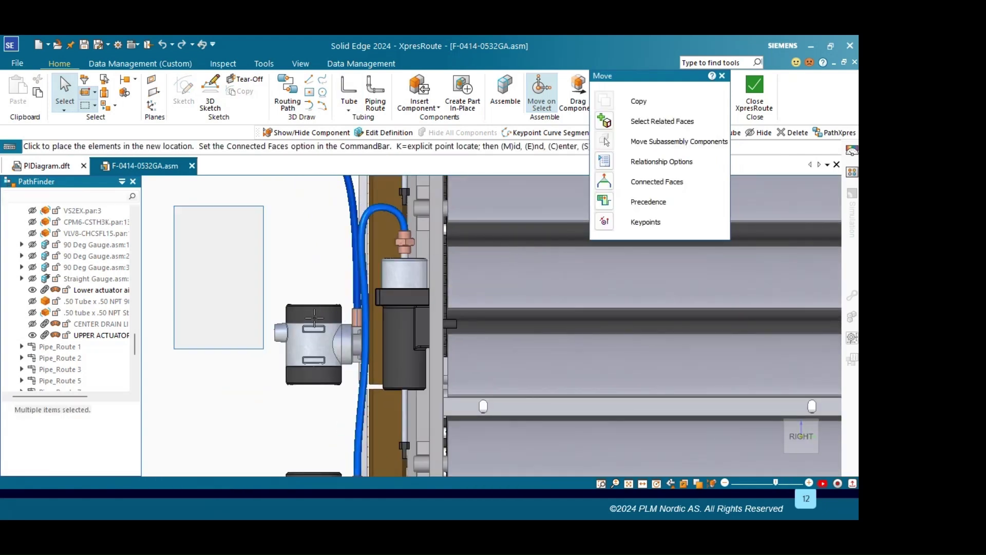
scroll(314, 316, "down", 3)
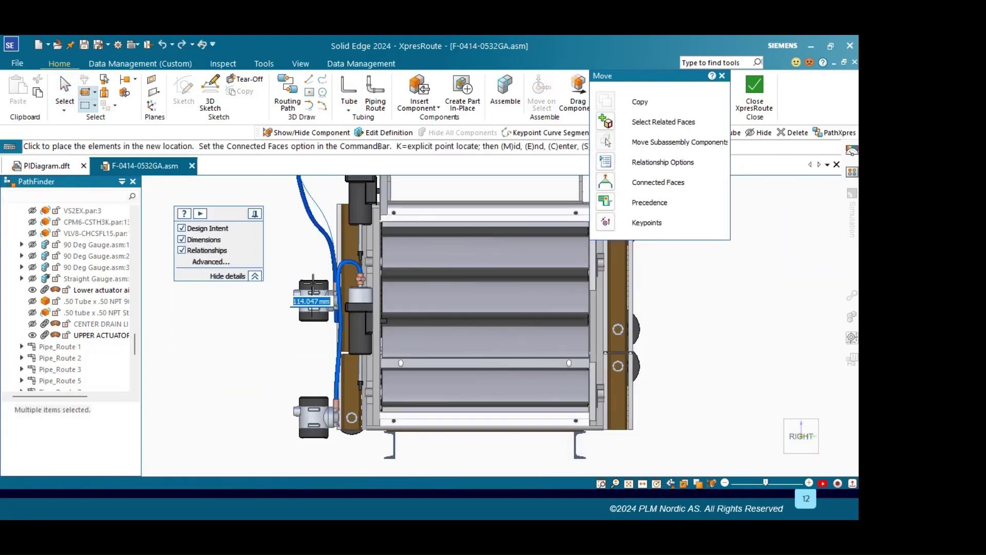
left_click(312, 284)
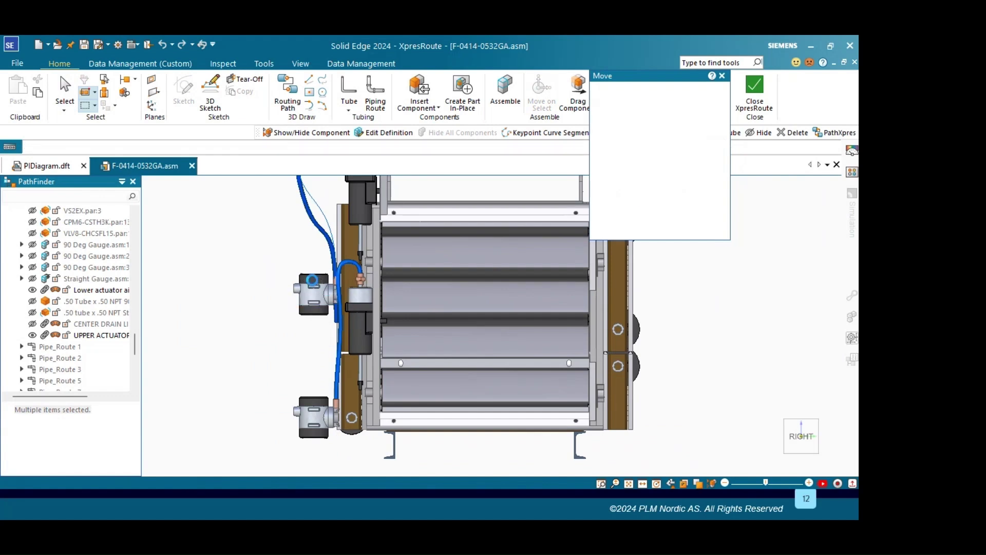